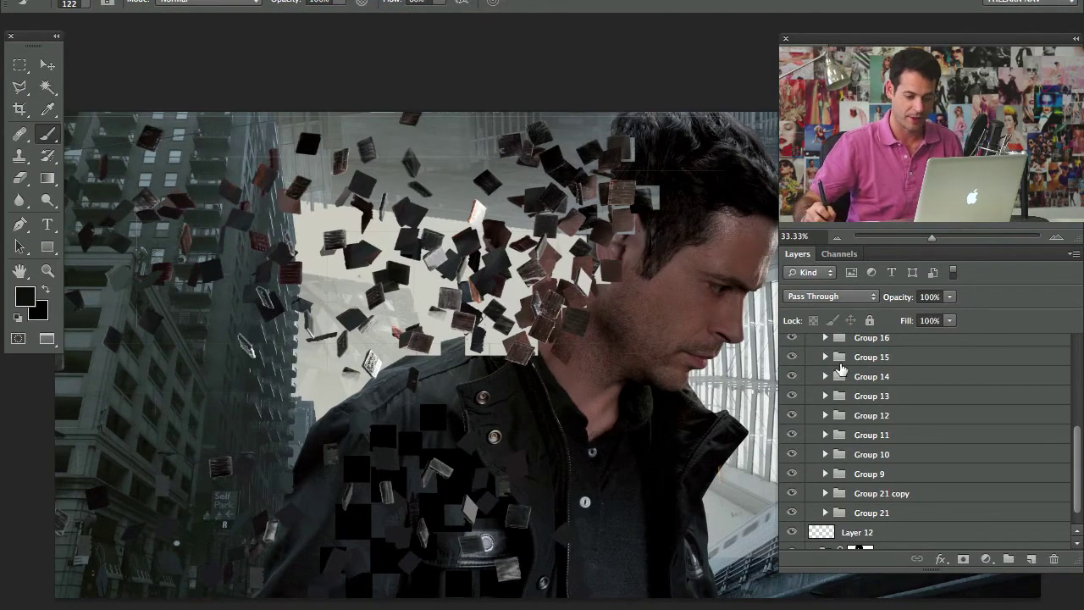
Collapse the expanded Group 1 that holds the flying fragments in the layer stack
{"action": "left_click_drag", "start_coordinate": [1078, 439], "coordinate": [1078, 354]}
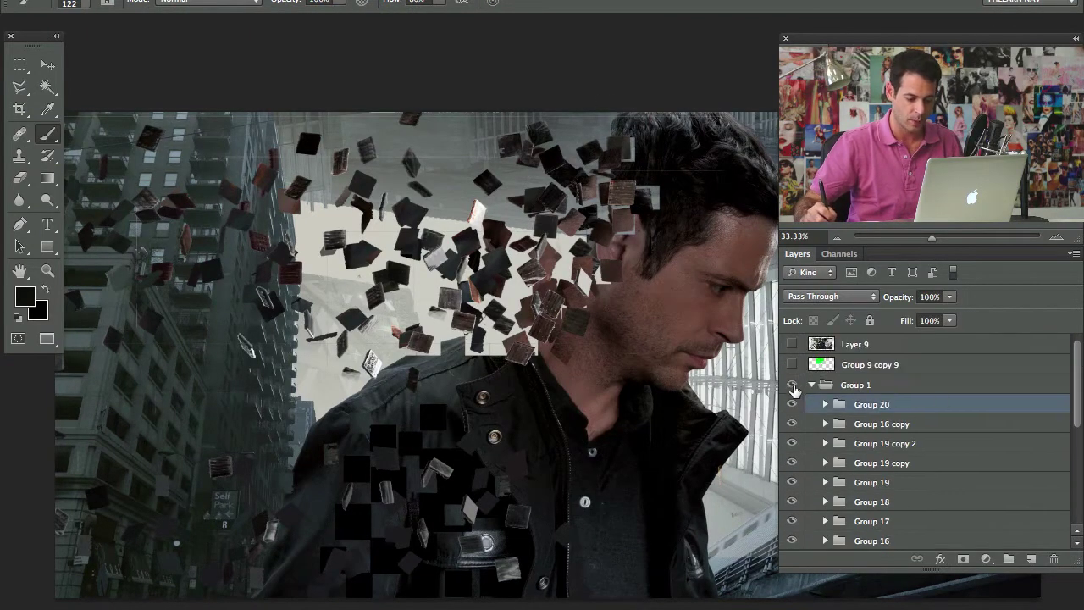
{"action": "left_click", "coordinate": [793, 386]}
{"action": "left_click", "coordinate": [792, 386]}
{"action": "left_click", "coordinate": [811, 384]}
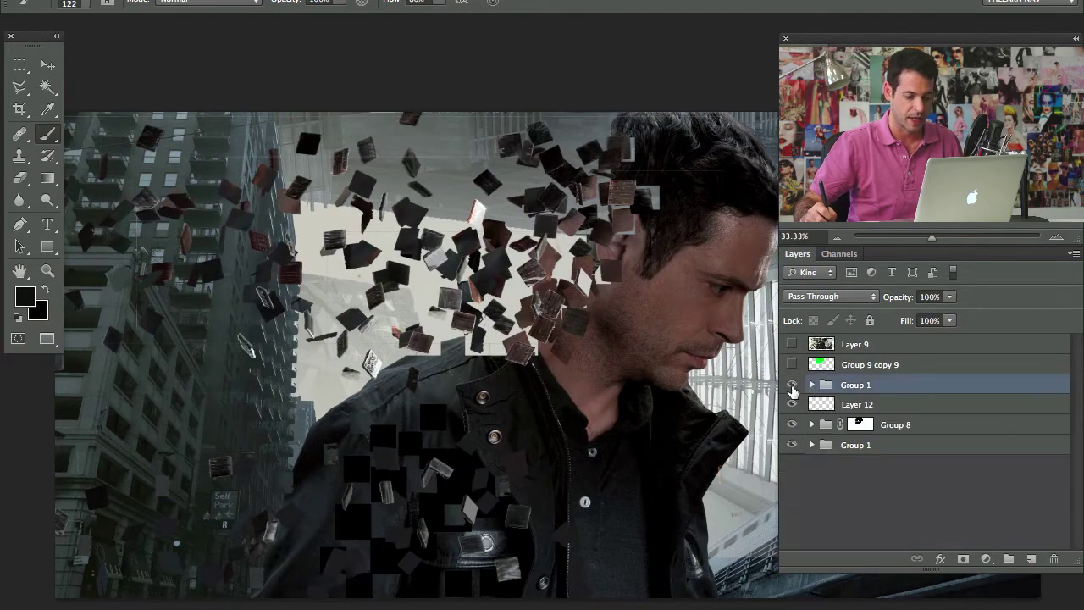
Compare the composite with and without the flying fragments by toggling the upper Group 1's visibility
{"action": "left_click", "coordinate": [792, 384]}
{"action": "left_click", "coordinate": [792, 384]}
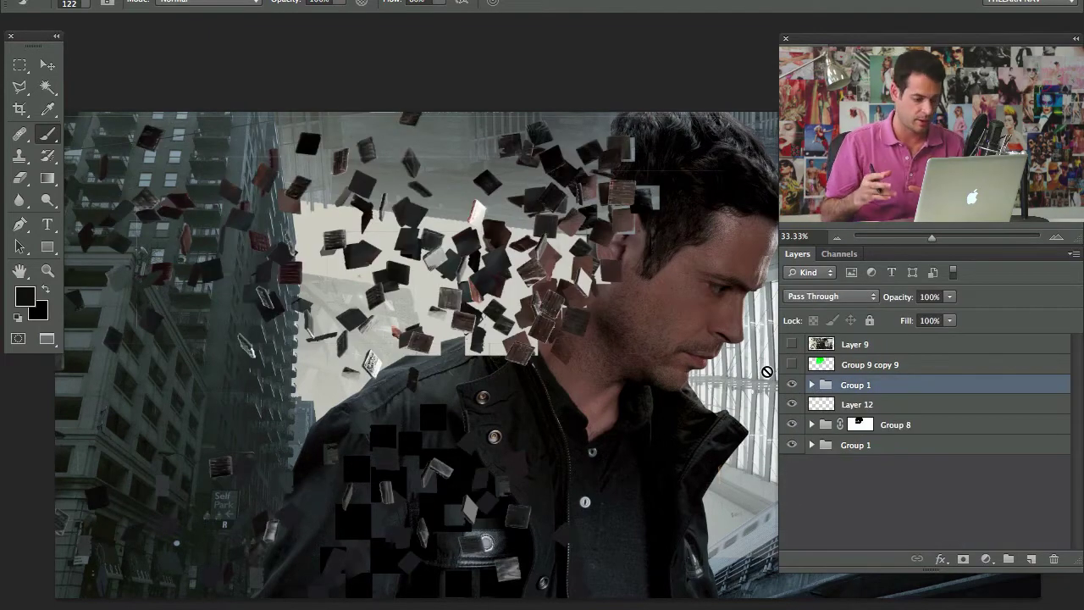
{"action": "left_click_drag", "start_coordinate": [602, 359], "coordinate": [610, 325]}
{"action": "left_click", "coordinate": [792, 385]}
{"action": "left_click", "coordinate": [792, 384]}
{"action": "left_click", "coordinate": [792, 385]}
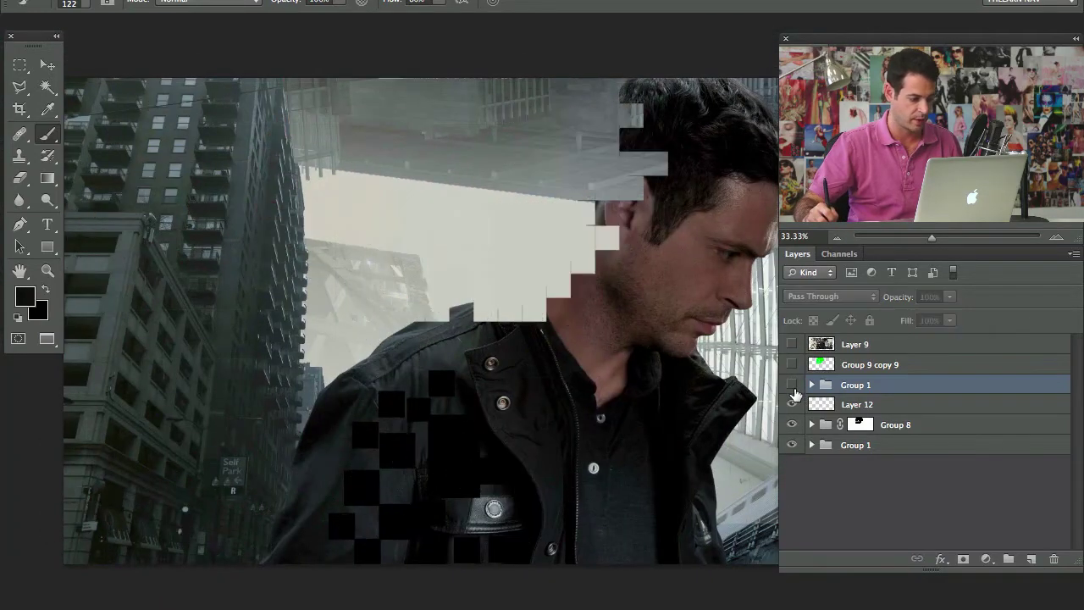
{"action": "left_click", "coordinate": [791, 384]}
{"action": "left_click_drag", "start_coordinate": [596, 318], "coordinate": [603, 338]}
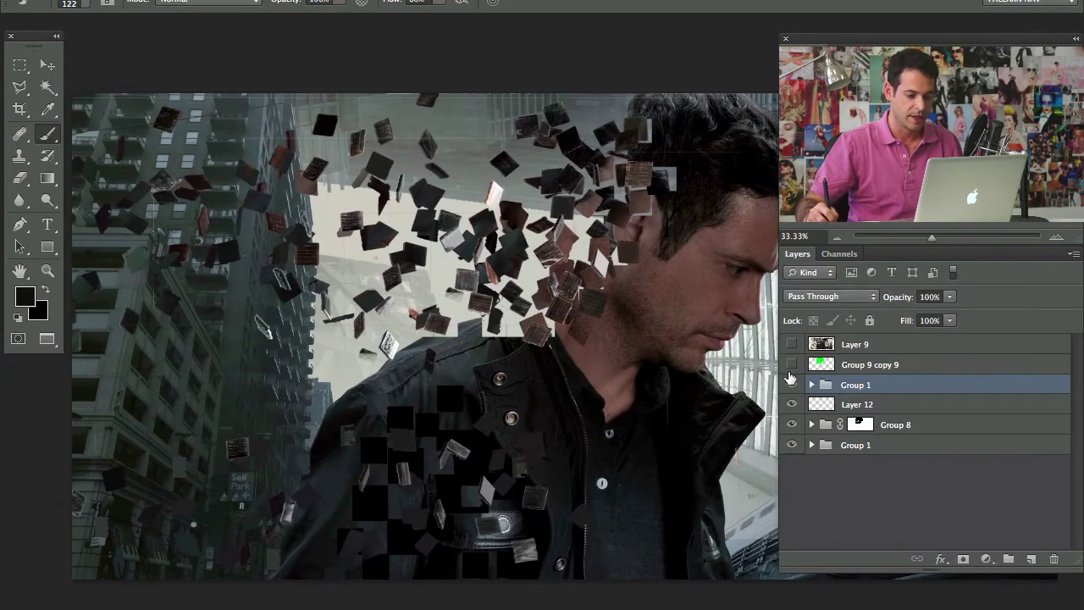
{"action": "left_click", "coordinate": [792, 384]}
{"action": "left_click", "coordinate": [792, 385]}
{"action": "left_click", "coordinate": [792, 384]}
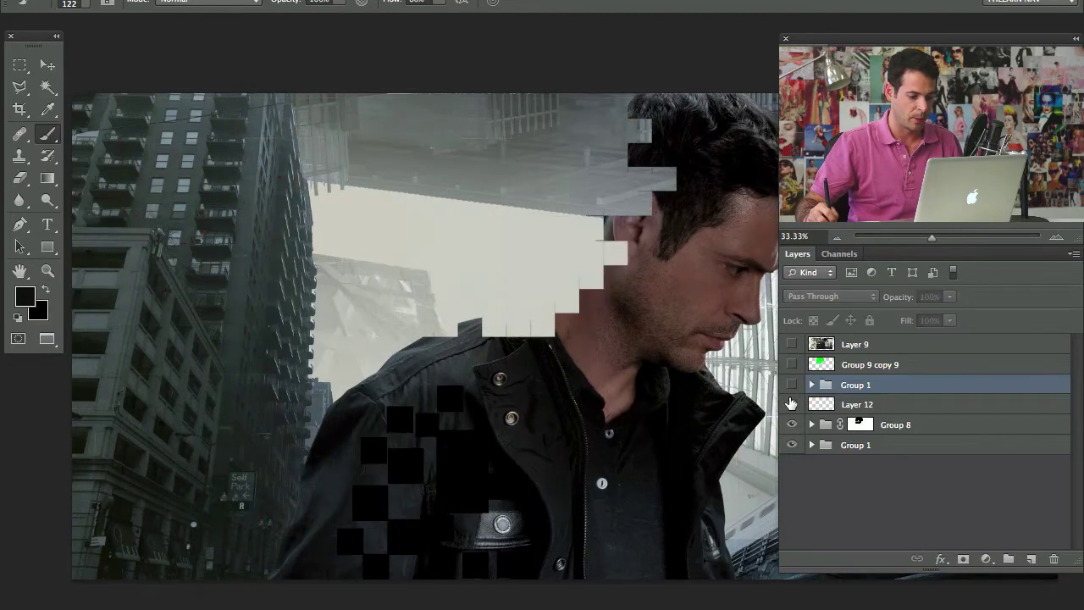
{"action": "left_click", "coordinate": [792, 384]}
{"action": "left_click", "coordinate": [791, 385]}
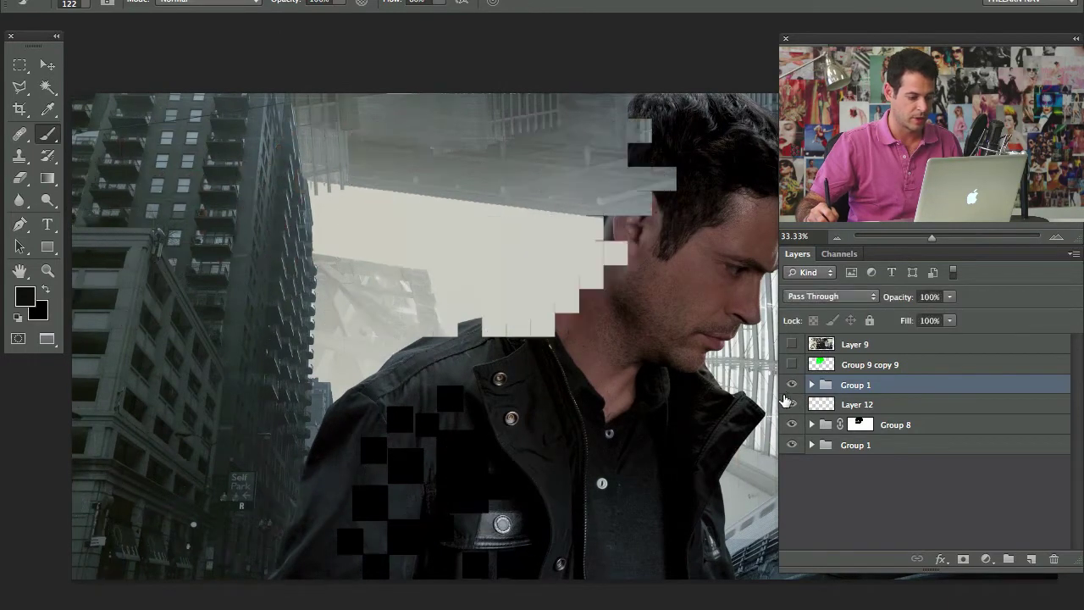
{"action": "left_click", "coordinate": [792, 384]}
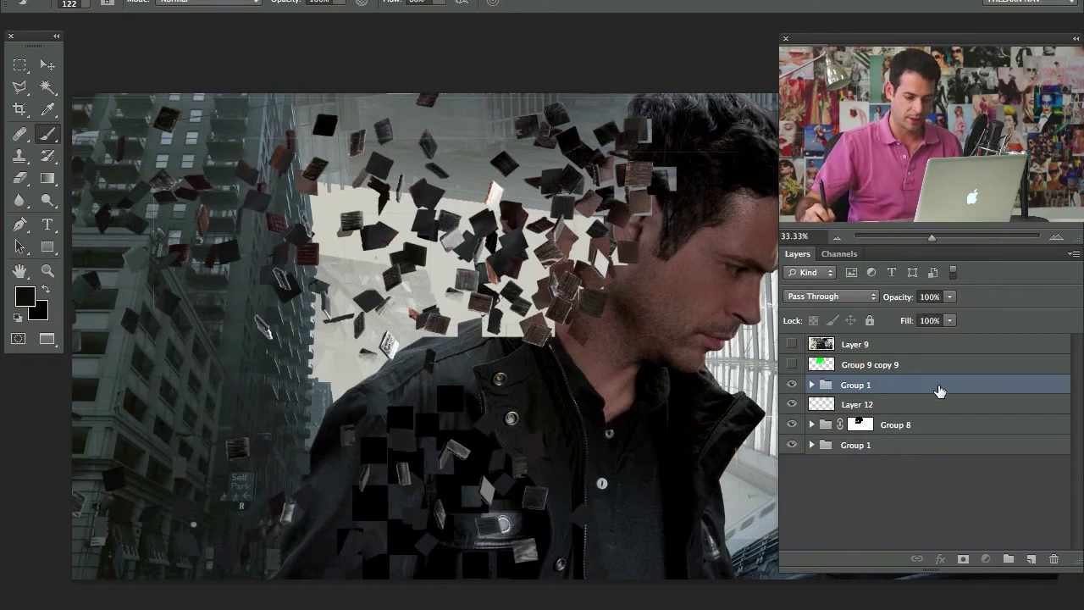
Duplicate the upper Group 1 and merge the copy into a single layer
{"action": "left_click_drag", "start_coordinate": [939, 391], "coordinate": [1030, 558]}
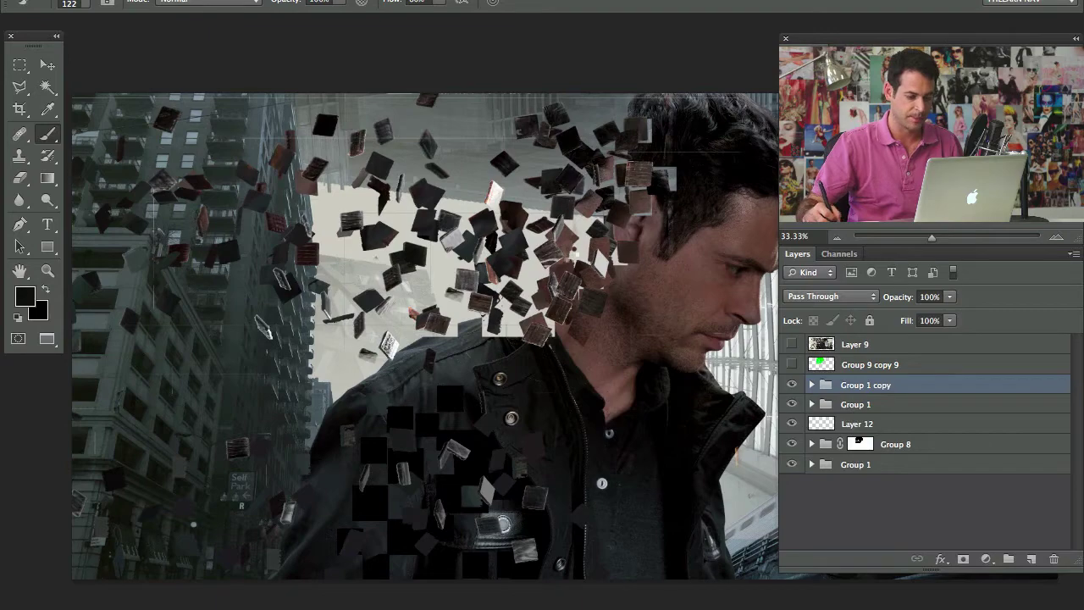
{"action": "key", "text": "ctrl+e"}
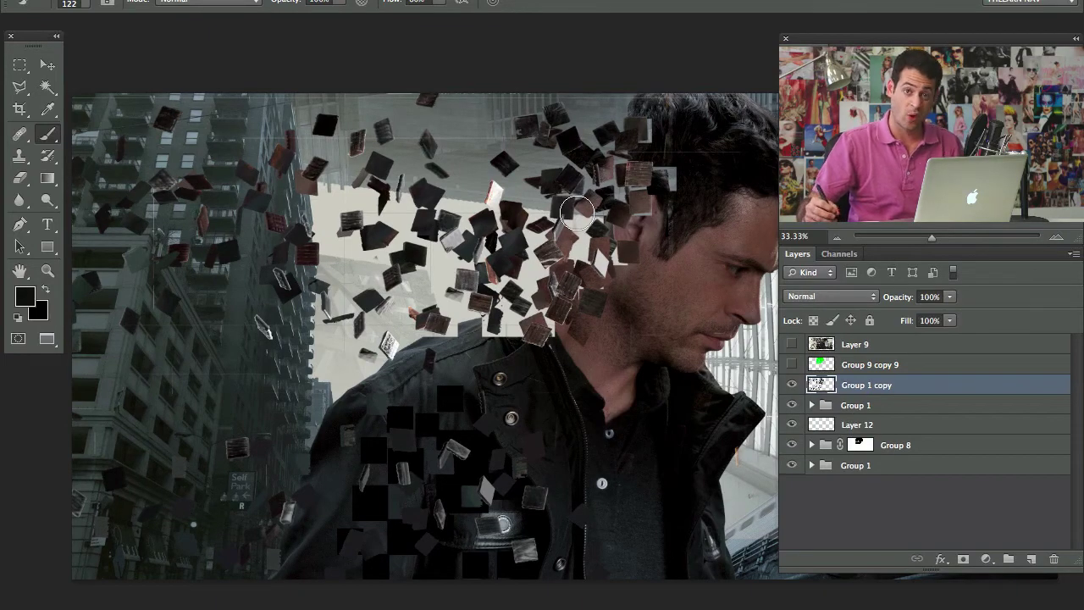
Scale the merged fragment copy down to about a quarter of its size and place it over the back of the man's head
{"action": "key", "text": "v"}
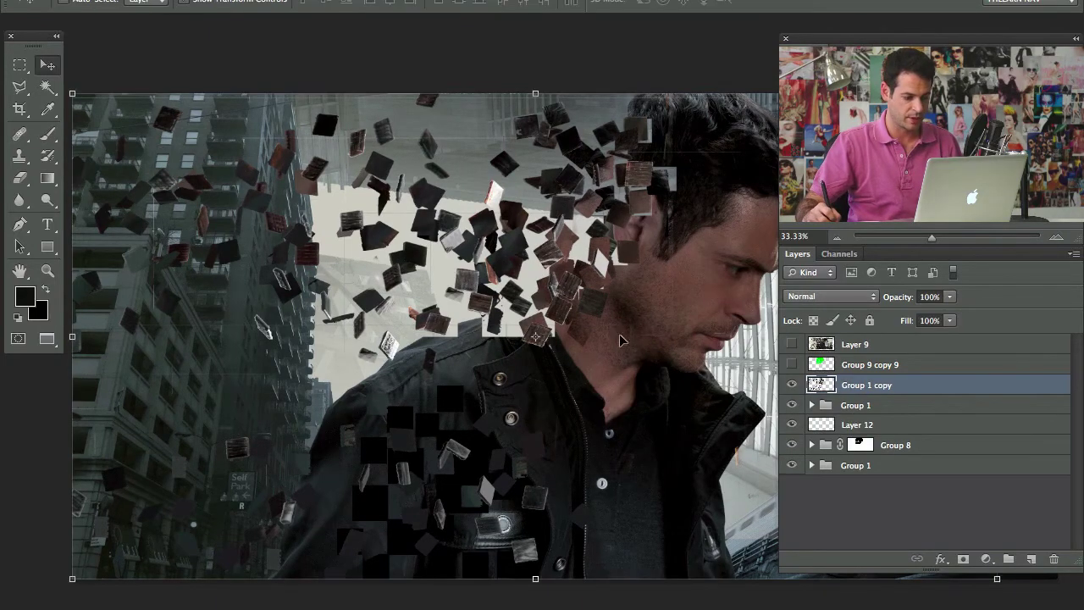
{"action": "mouse_move", "coordinate": [605, 322]}
{"action": "left_mouse_down"}
{"action": "mouse_move", "coordinate": [607, 278]}
{"action": "mouse_move", "coordinate": [442, 431]}
{"action": "mouse_move", "coordinate": [650, 414]}
{"action": "mouse_move", "coordinate": [761, 349]}
{"action": "mouse_move", "coordinate": [665, 415]}
{"action": "mouse_move", "coordinate": [605, 258]}
{"action": "mouse_move", "coordinate": [646, 314]}
{"action": "mouse_move", "coordinate": [670, 307]}
{"action": "mouse_move", "coordinate": [622, 343]}
{"action": "left_mouse_up"}
{"action": "key", "text": "ctrl+t"}
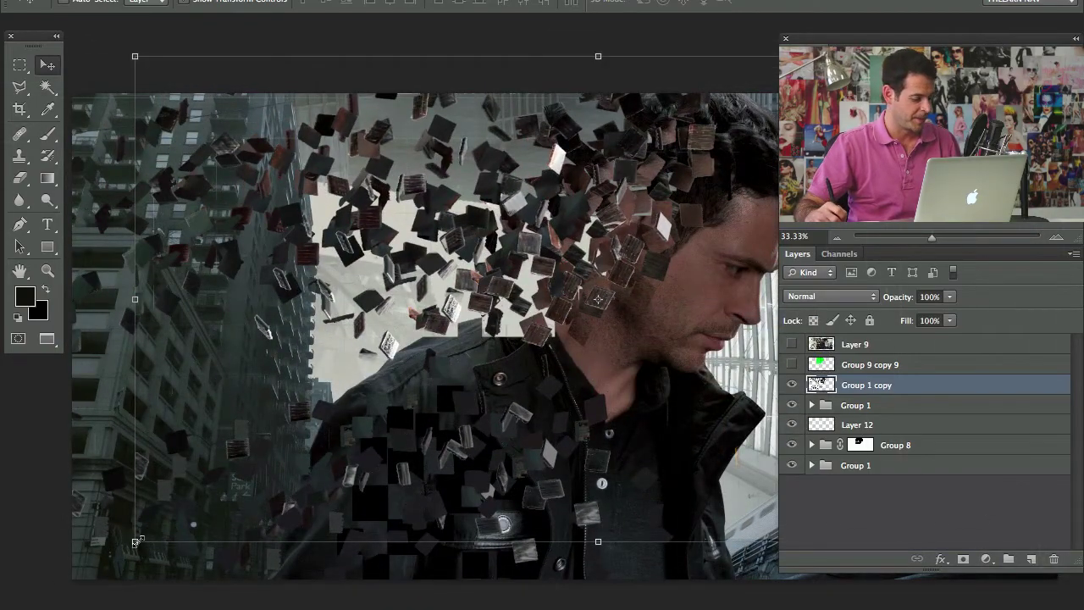
{"action": "left_click_drag", "start_coordinate": [136, 540], "coordinate": [736, 127]}
{"action": "key", "text": "Return"}
{"action": "left_click_drag", "start_coordinate": [703, 198], "coordinate": [519, 264]}
{"action": "key", "text": "ctrl+t"}
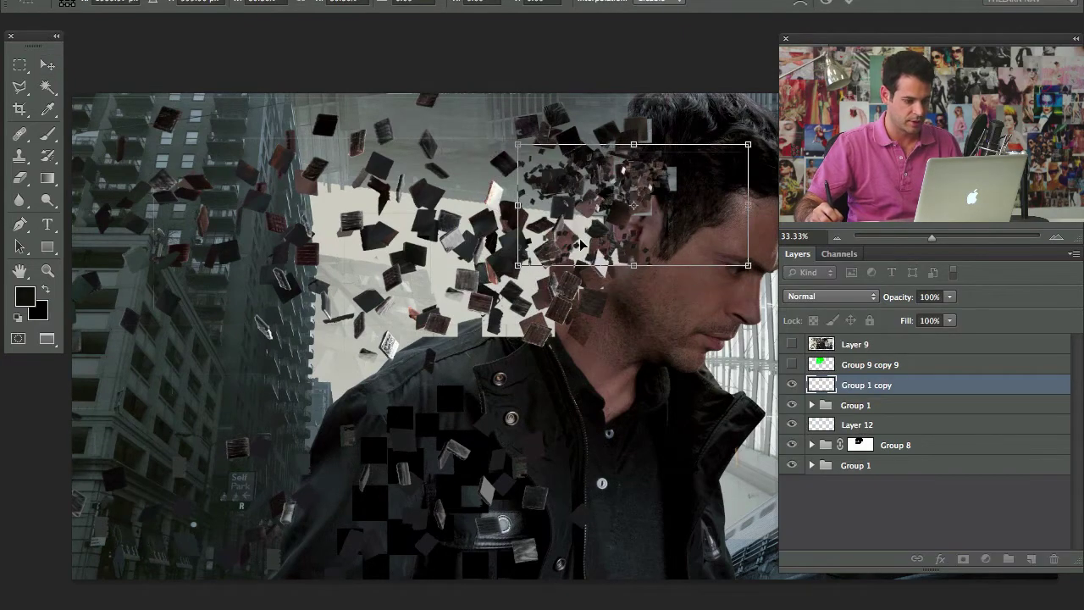
{"action": "key", "text": "Return"}
{"action": "left_click_drag", "start_coordinate": [643, 226], "coordinate": [711, 241]}
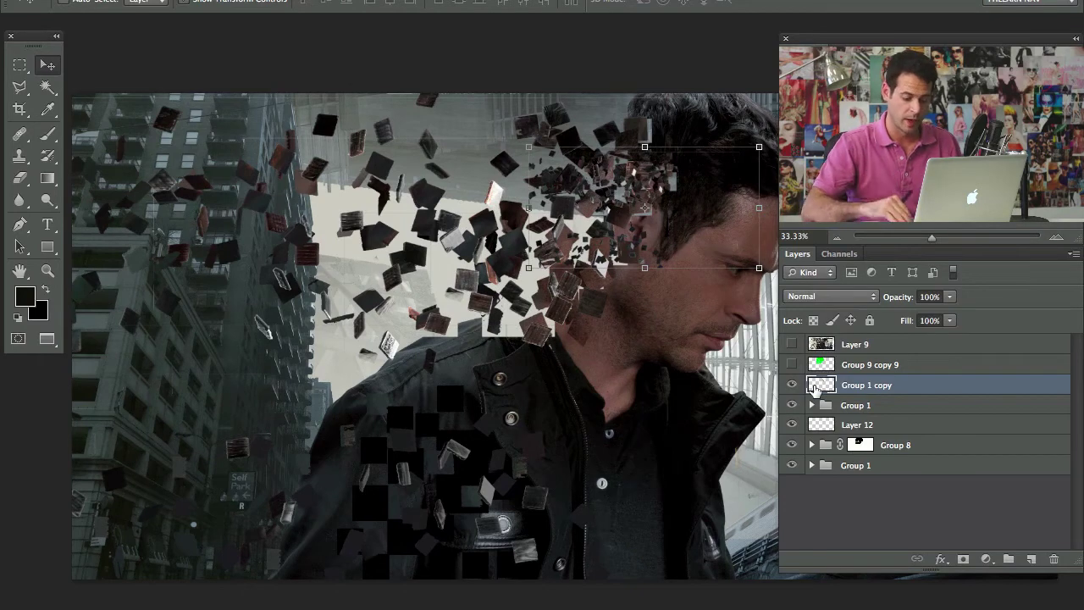
Move the Group 1 copy layer beneath Group 8 and reposition its small fragments beside the man's ear and neck
{"action": "left_click_drag", "start_coordinate": [813, 386], "coordinate": [814, 414]}
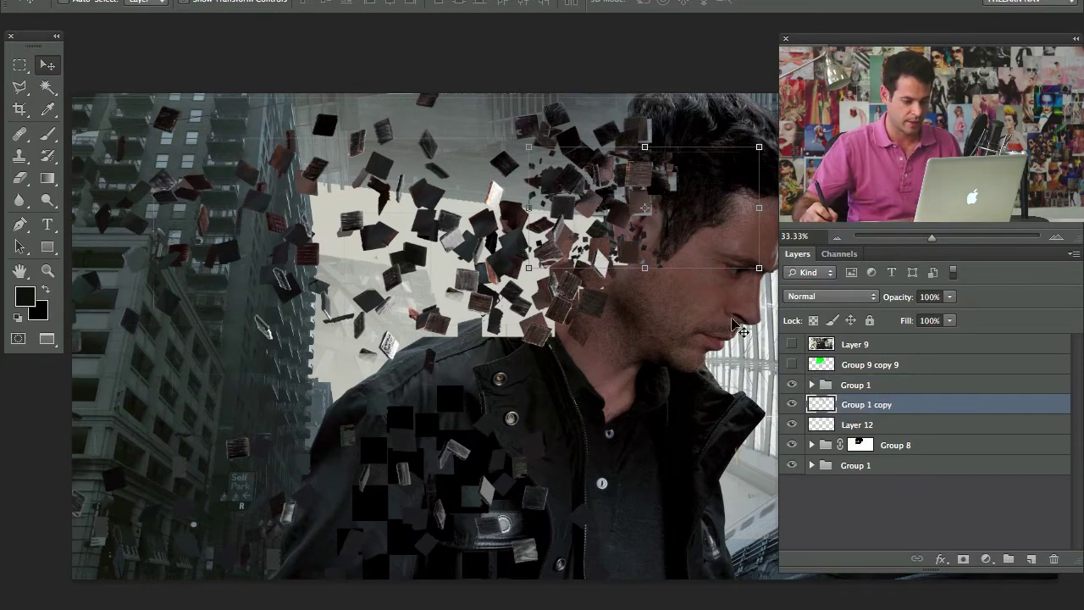
{"action": "left_click_drag", "start_coordinate": [896, 409], "coordinate": [929, 455]}
{"action": "left_click_drag", "start_coordinate": [691, 371], "coordinate": [676, 425]}
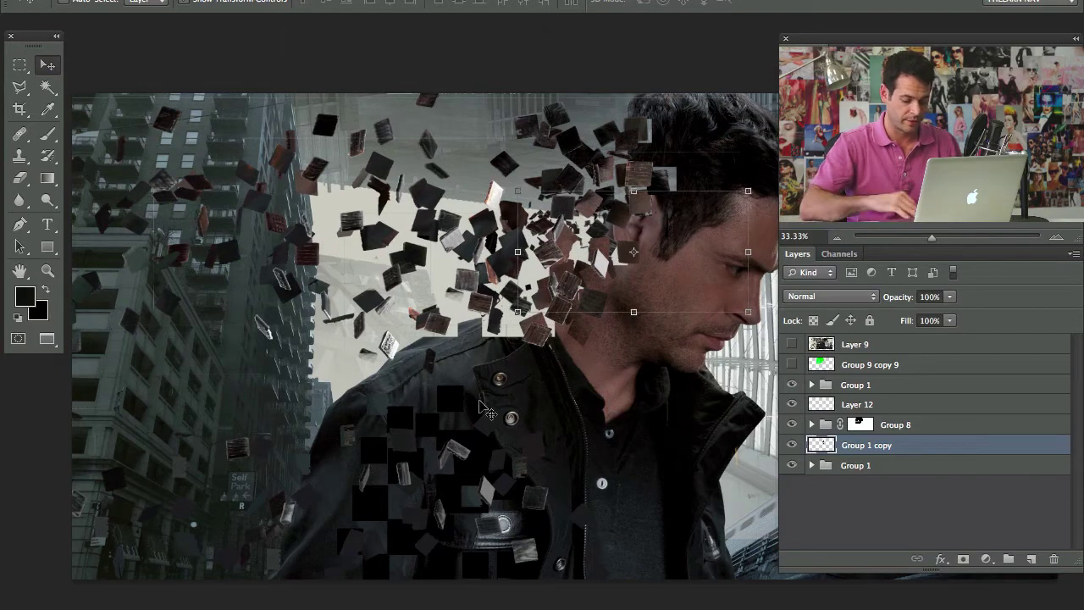
Duplicate the small-fragment layer twice and place the newest copy around the shoulder and lower neck edge
{"action": "key", "text": "super+j"}
{"action": "left_click_drag", "start_coordinate": [529, 298], "coordinate": [472, 369]}
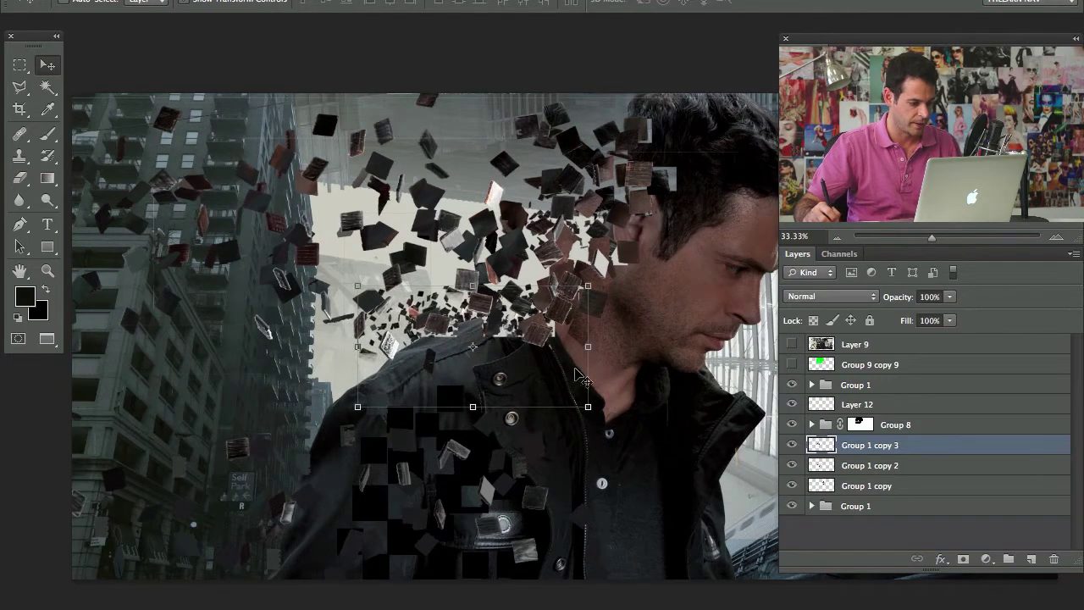
{"action": "left_click_drag", "start_coordinate": [531, 394], "coordinate": [557, 411]}
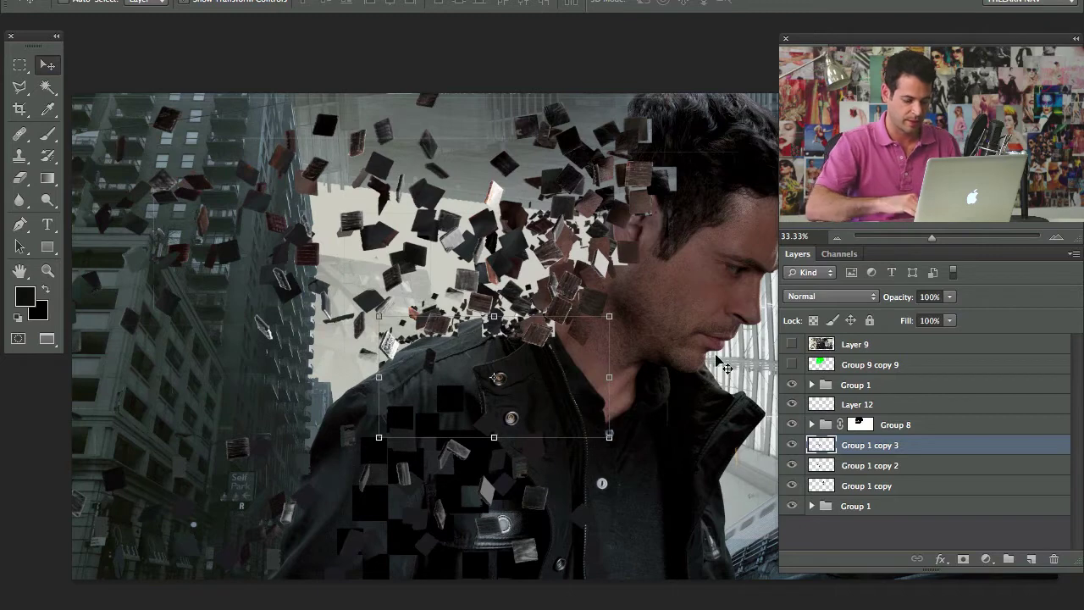
Duplicate the small-fragment layer again, shrink the copy to tiny pieces and move it behind the man's head
{"action": "key", "text": "super+j"}
{"action": "left_click_drag", "start_coordinate": [610, 319], "coordinate": [465, 392], "text": "shift"}
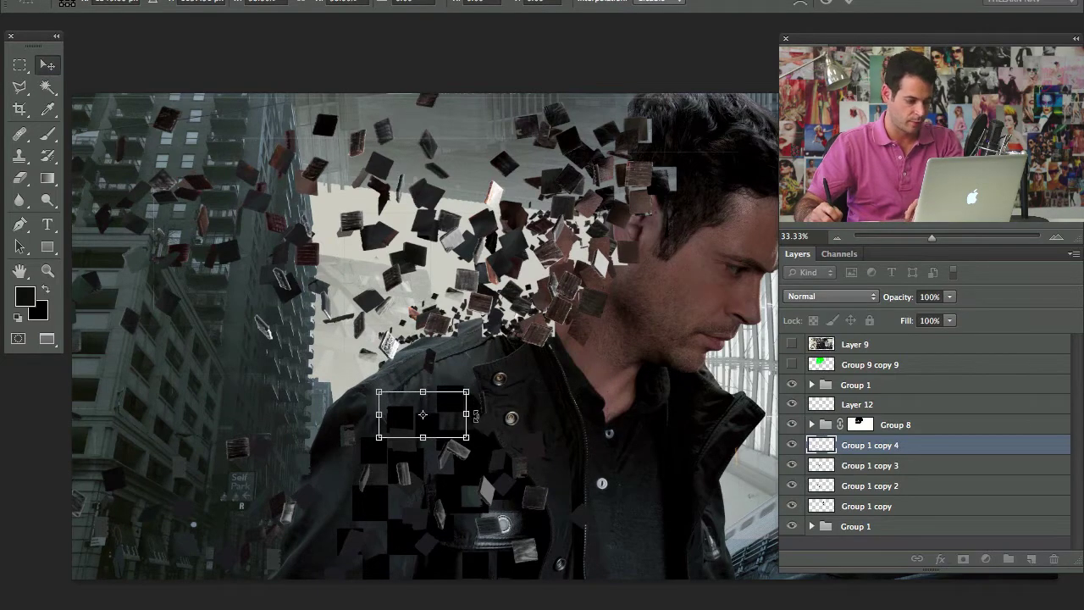
{"action": "key", "text": "Return"}
{"action": "left_click_drag", "start_coordinate": [444, 430], "coordinate": [584, 179]}
Duplicate the tiny-fragment layer four times and scatter the copies behind the head, over the buildings and across the upper background
{"action": "key", "text": "super+j"}
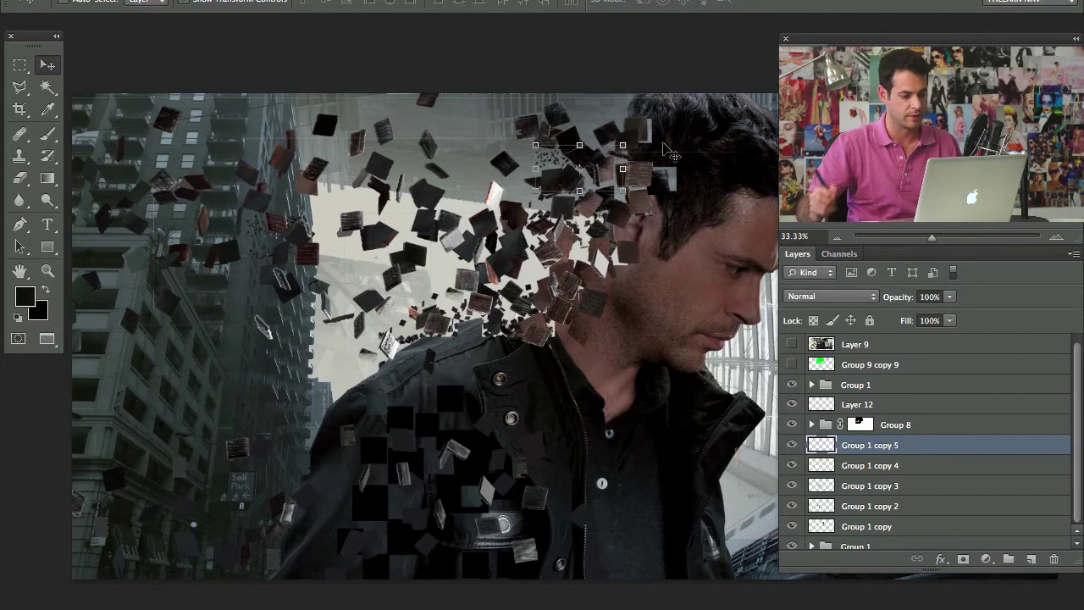
{"action": "key", "text": "ctrl+j"}
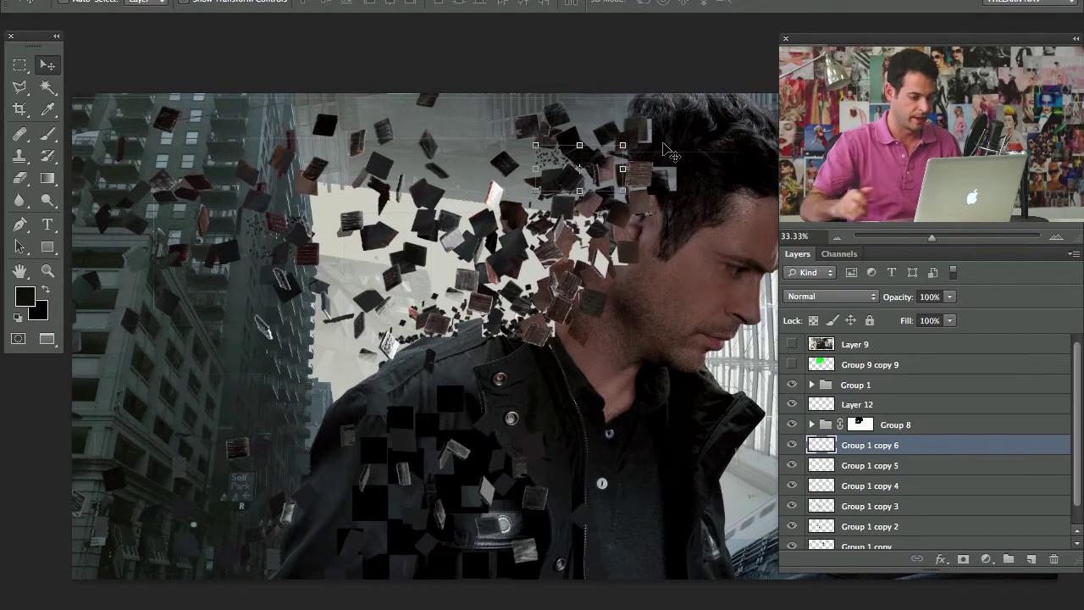
{"action": "left_click_drag", "start_coordinate": [609, 187], "coordinate": [714, 194]}
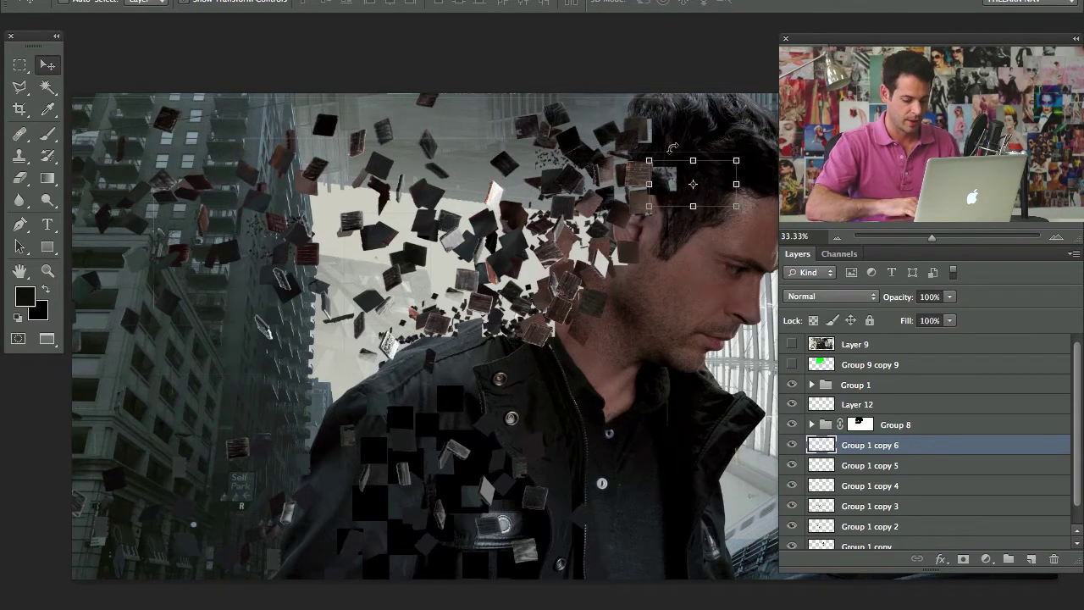
{"action": "key", "text": "ctrl+j"}
{"action": "left_click_drag", "start_coordinate": [549, 313], "coordinate": [85, 332]}
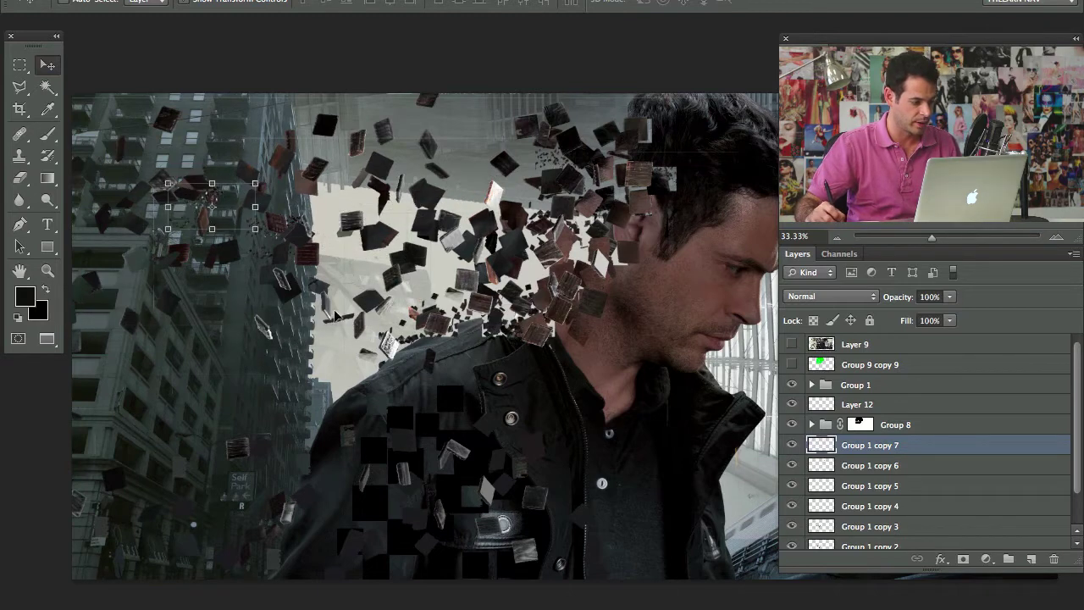
{"action": "left_click_drag", "start_coordinate": [387, 336], "coordinate": [312, 322]}
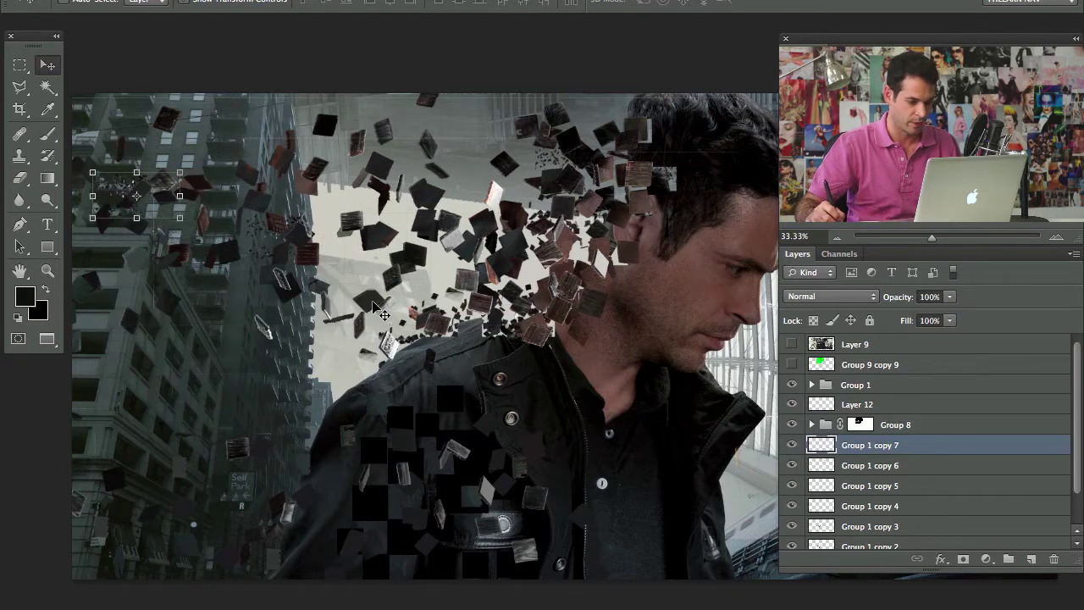
{"action": "key", "text": "ctrl+j"}
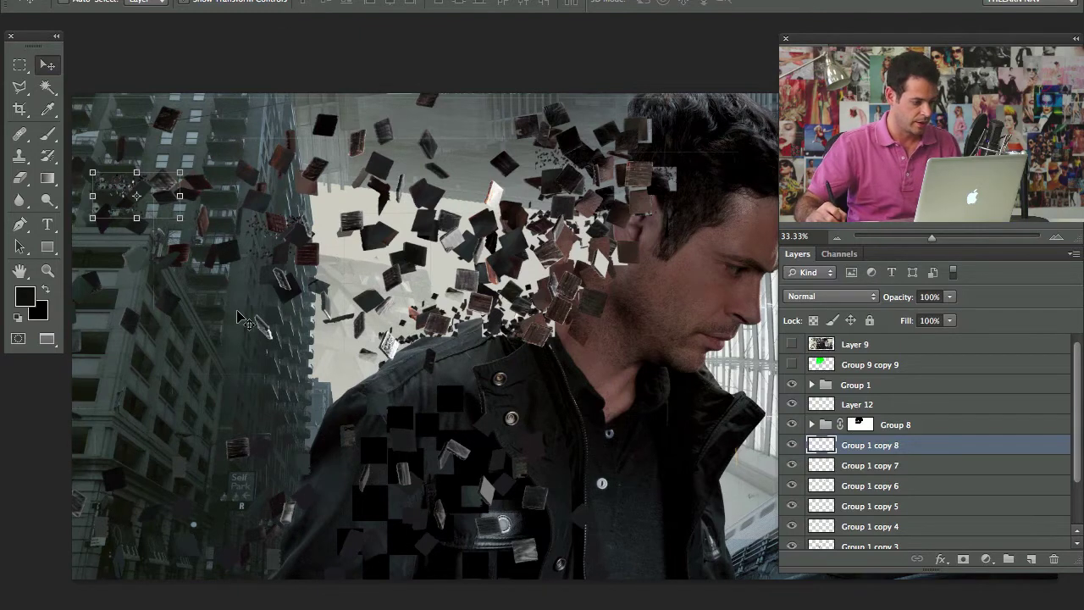
{"action": "left_click_drag", "start_coordinate": [243, 322], "coordinate": [478, 278]}
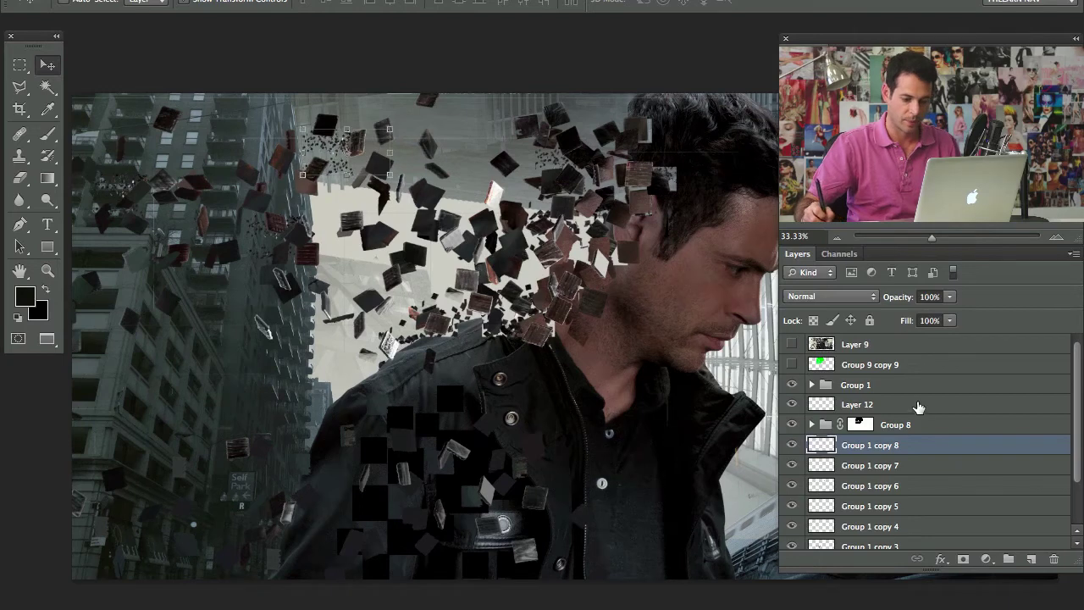
Merge all the small-fragment layers, from Group 1 copy through Group 1 copy 8, into one layer
{"action": "scroll", "coordinate": [1067, 449], "scroll_direction": "down", "scroll_amount": 3}
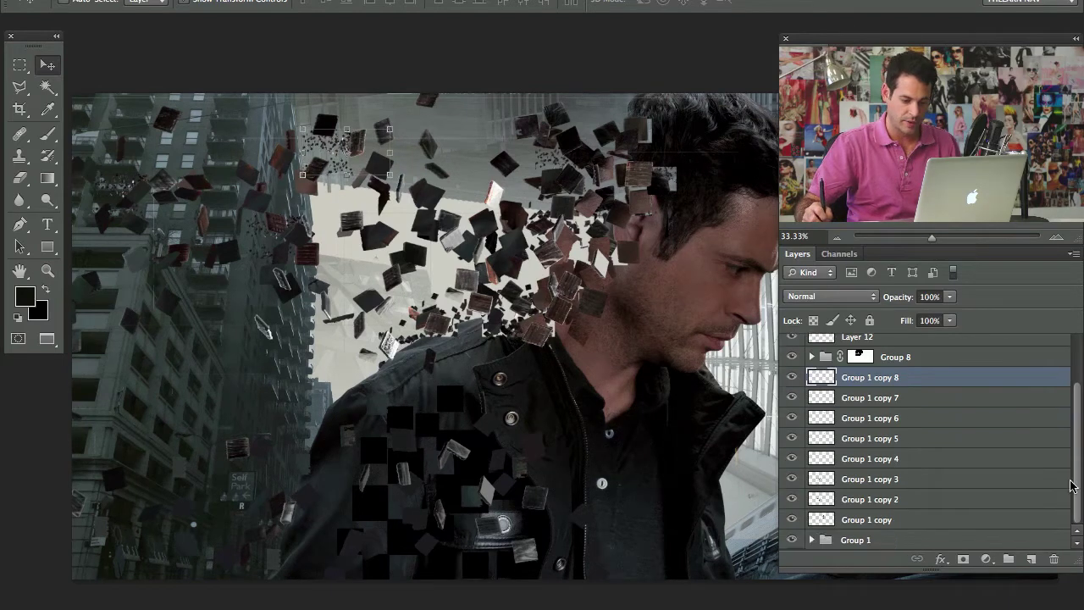
{"action": "left_click", "coordinate": [897, 520], "text": "shift"}
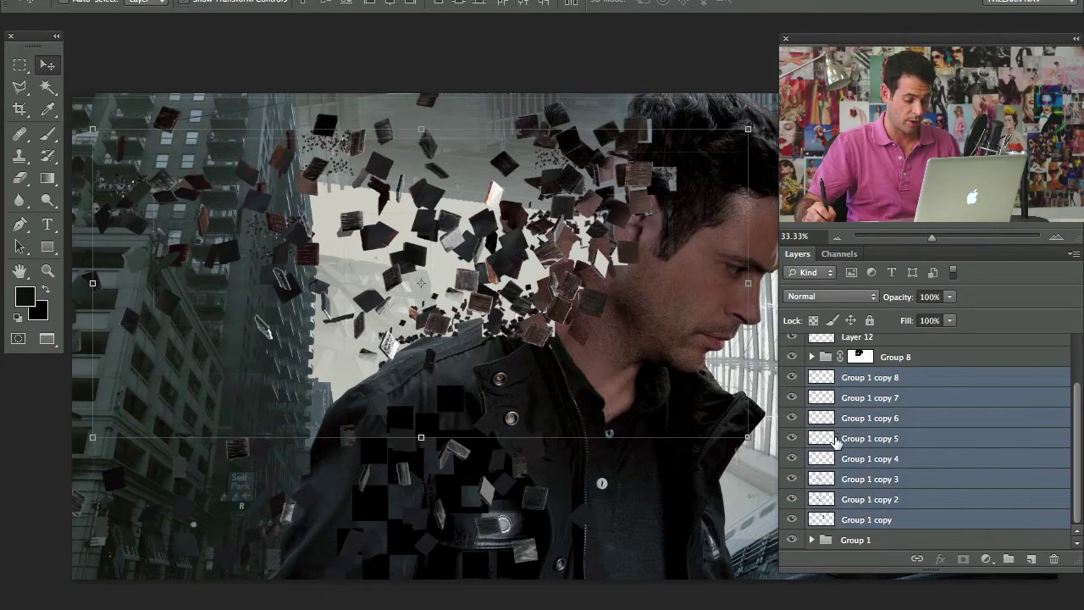
{"action": "key", "text": "super+e"}
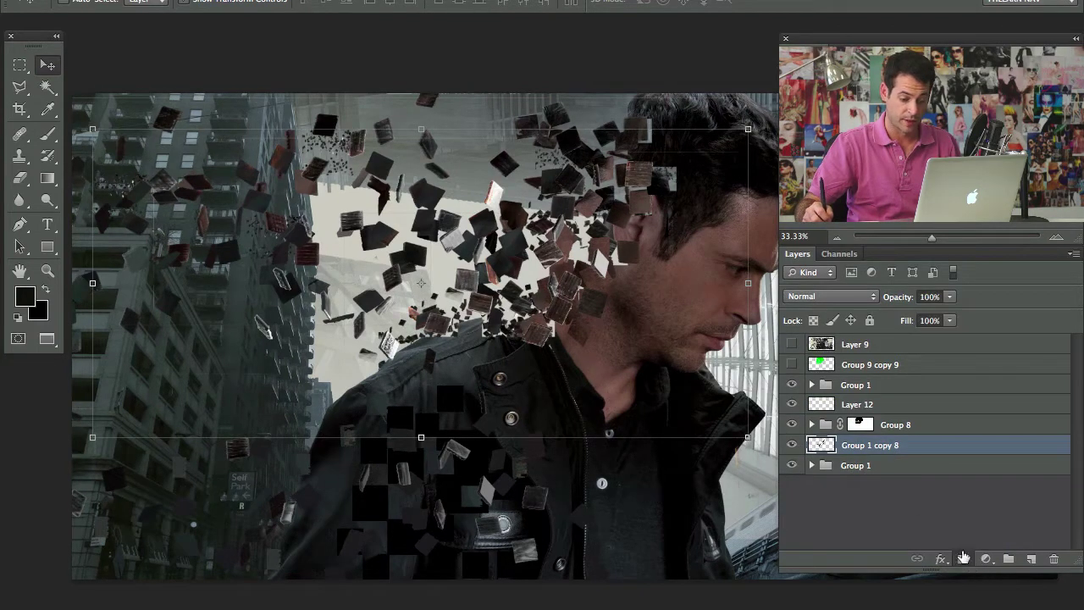
Add a layer mask to Group 1 copy 8 and paint out some small fragments in black, using brush sizes 74 and 38
{"action": "left_click", "coordinate": [963, 558]}
{"action": "key", "text": "b"}
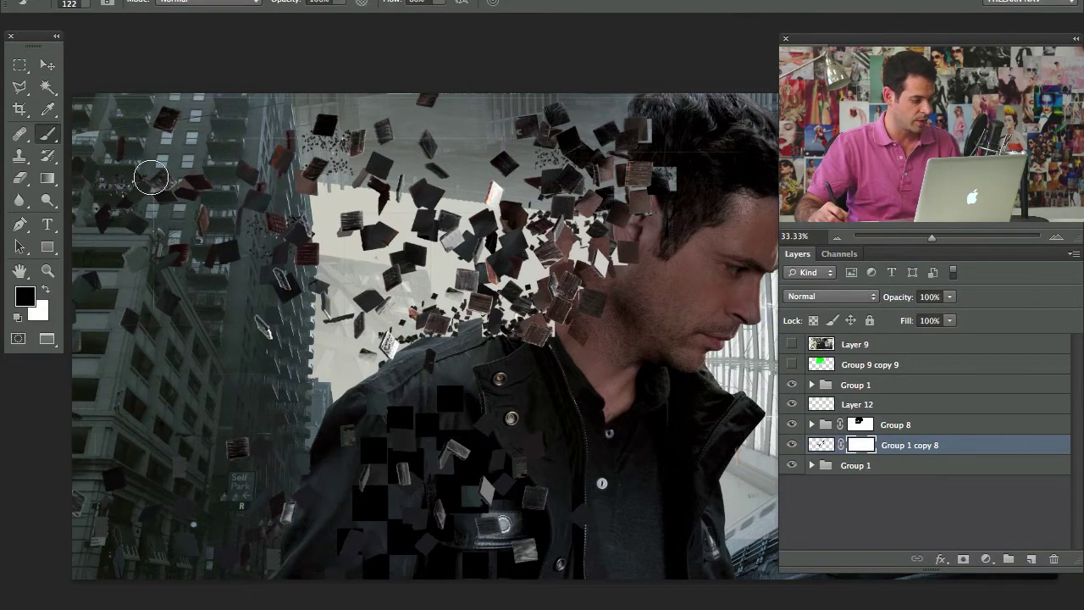
{"action": "left_click_drag", "start_coordinate": [281, 170], "coordinate": [281, 167], "text": "ctrl+alt"}
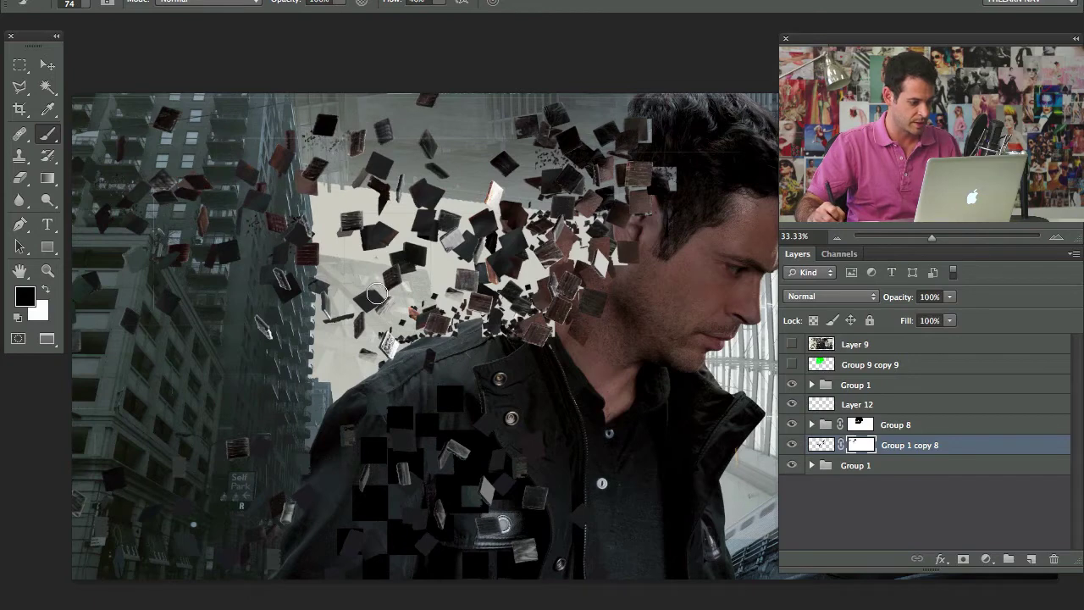
{"action": "left_click_drag", "start_coordinate": [377, 294], "coordinate": [375, 296], "text": "ctrl+alt"}
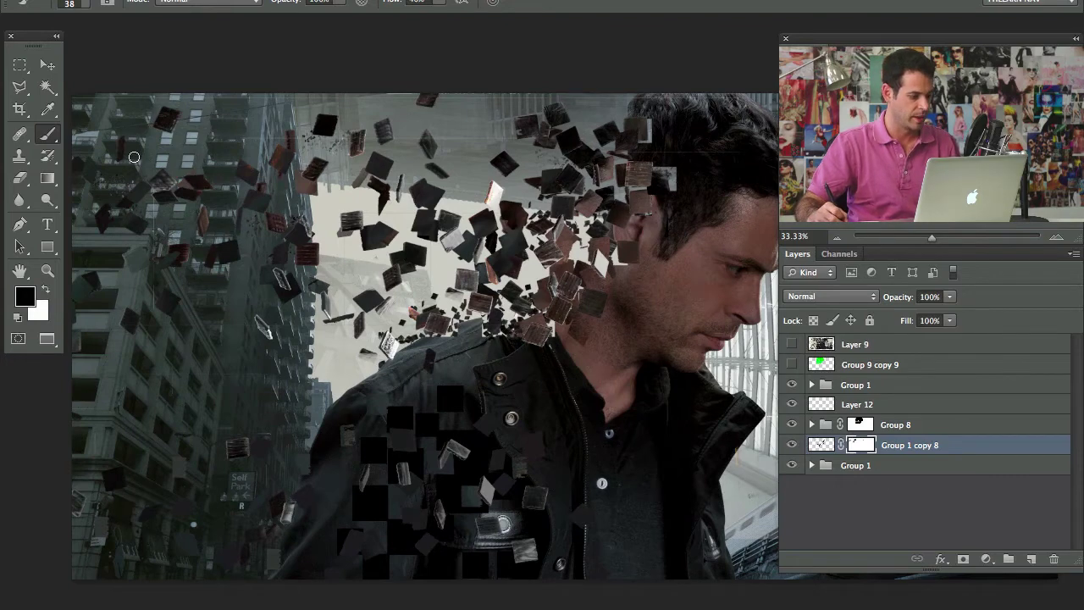
Compare the composite with and without the small fragments on Group 1 copy 8
{"action": "left_click", "coordinate": [793, 444]}
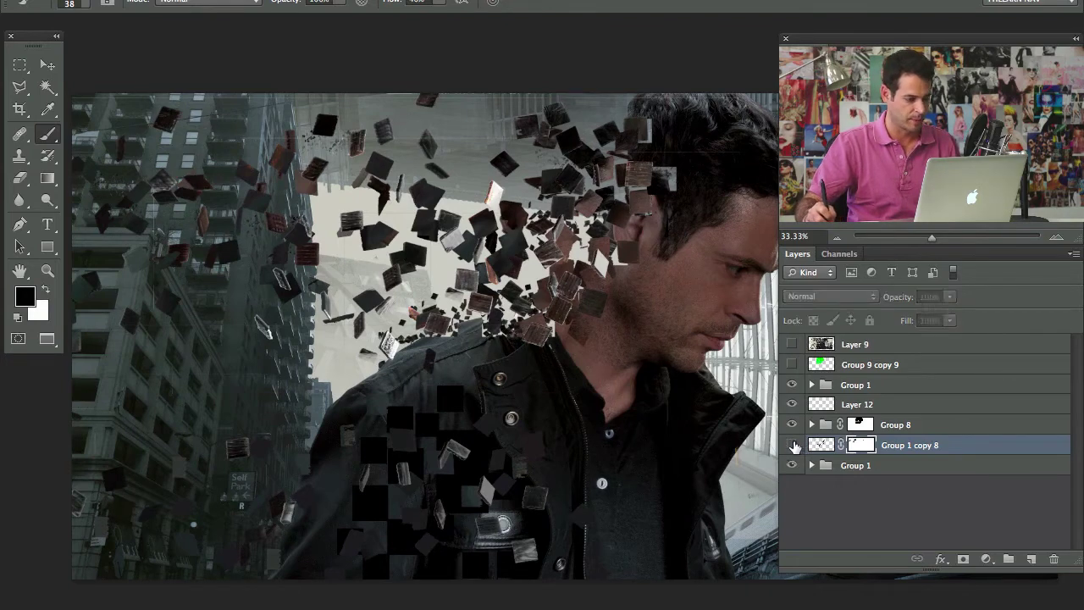
{"action": "left_click", "coordinate": [792, 445]}
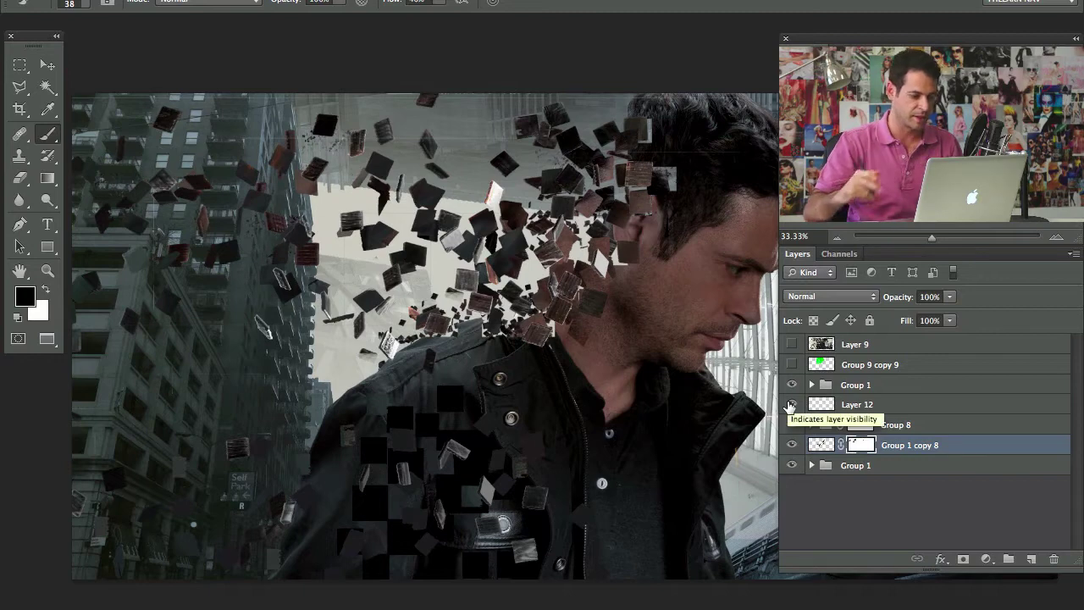
{"action": "left_click_drag", "start_coordinate": [485, 345], "coordinate": [517, 319]}
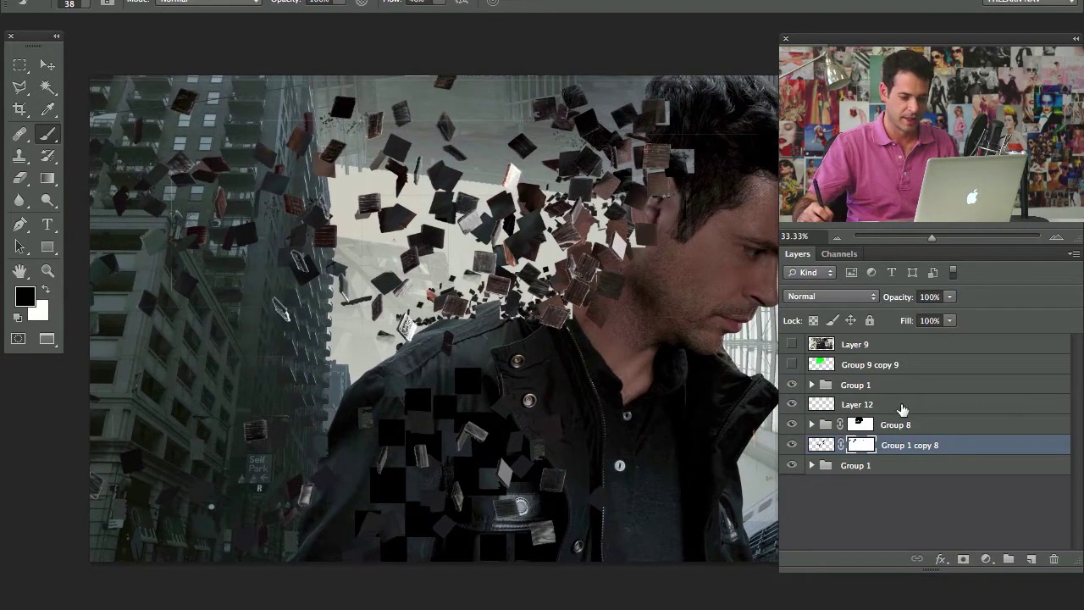
Duplicate the upper Group 1, merge the copy into a single layer and move its fragments down over the jacket
{"action": "left_click_drag", "start_coordinate": [791, 384], "coordinate": [792, 402]}
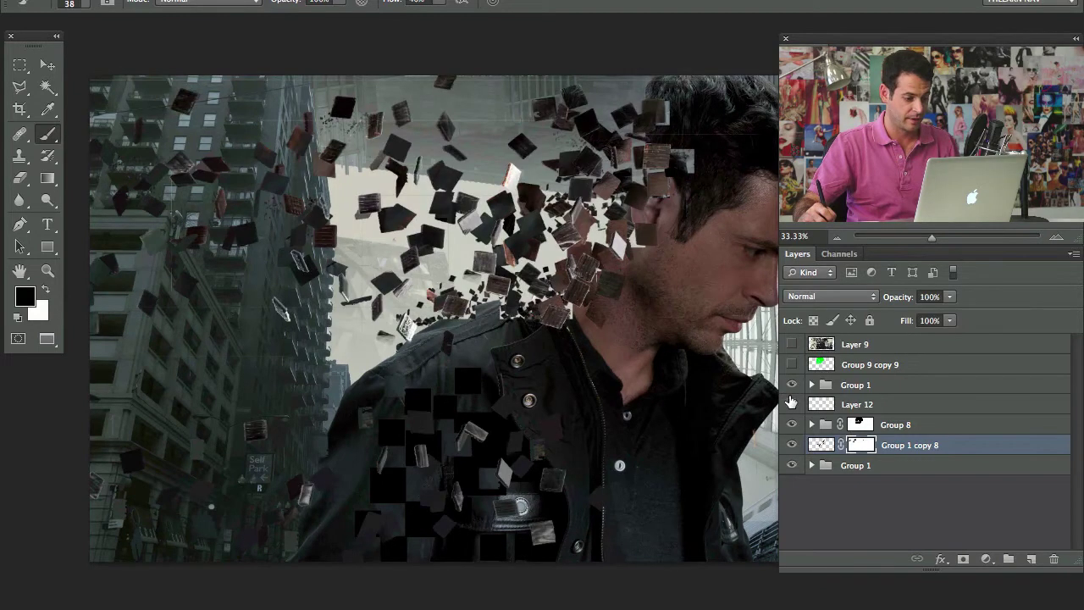
{"action": "left_click", "coordinate": [793, 385]}
{"action": "left_click", "coordinate": [793, 385]}
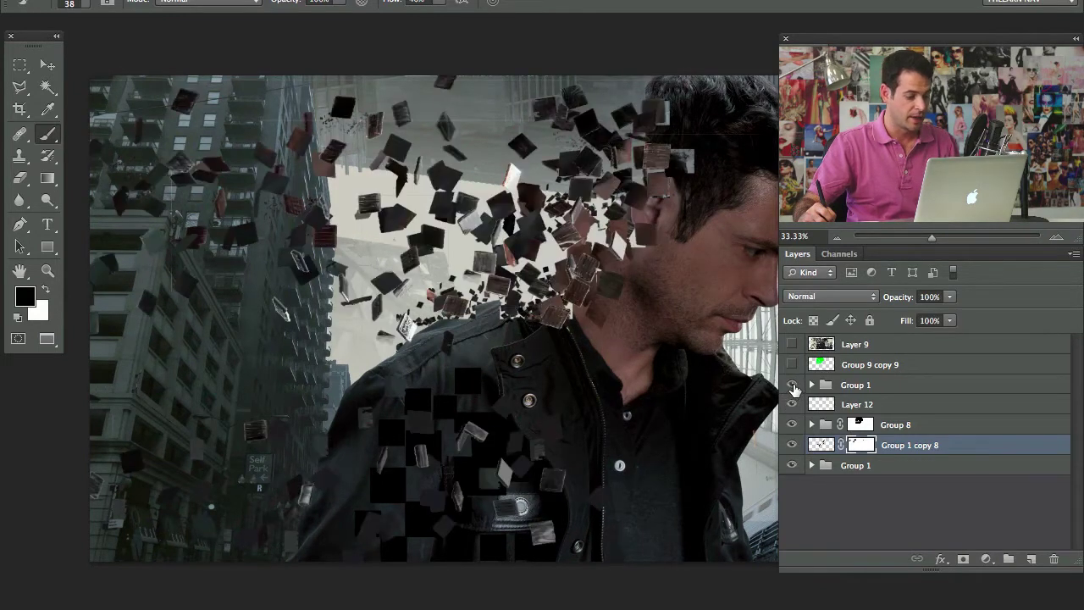
{"action": "left_click_drag", "start_coordinate": [872, 386], "coordinate": [1031, 559]}
{"action": "key", "text": "ctrl+e"}
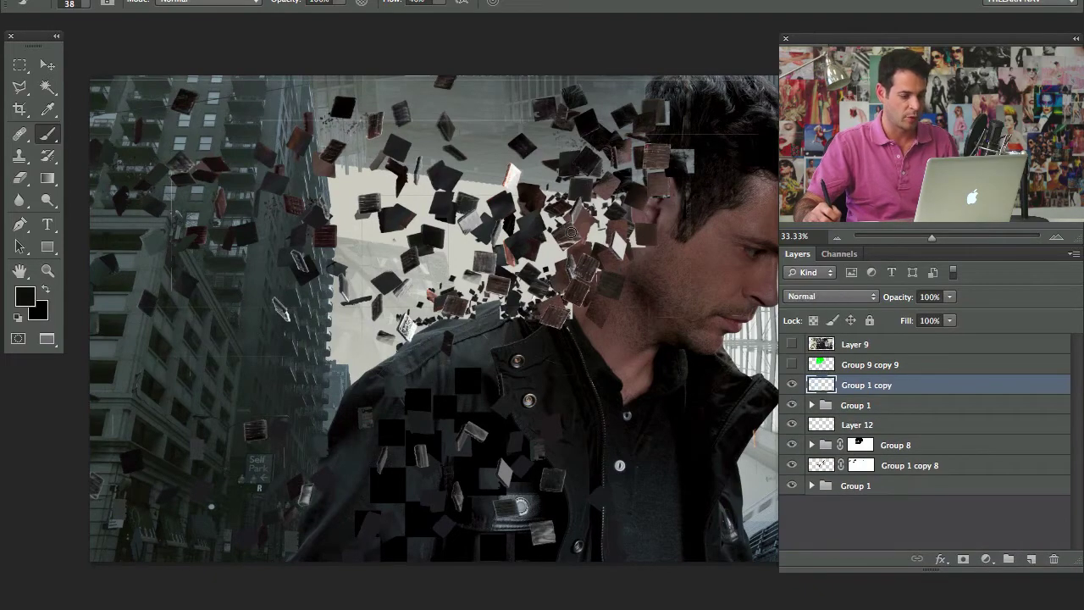
{"action": "key", "text": "v"}
{"action": "mouse_move", "coordinate": [517, 224]}
{"action": "left_mouse_down"}
{"action": "mouse_move", "coordinate": [543, 443]}
{"action": "mouse_move", "coordinate": [592, 492]}
{"action": "mouse_move", "coordinate": [566, 518]}
{"action": "mouse_move", "coordinate": [559, 486]}
{"action": "mouse_move", "coordinate": [572, 495]}
{"action": "mouse_move", "coordinate": [546, 504]}
{"action": "mouse_move", "coordinate": [567, 488]}
{"action": "left_mouse_up"}
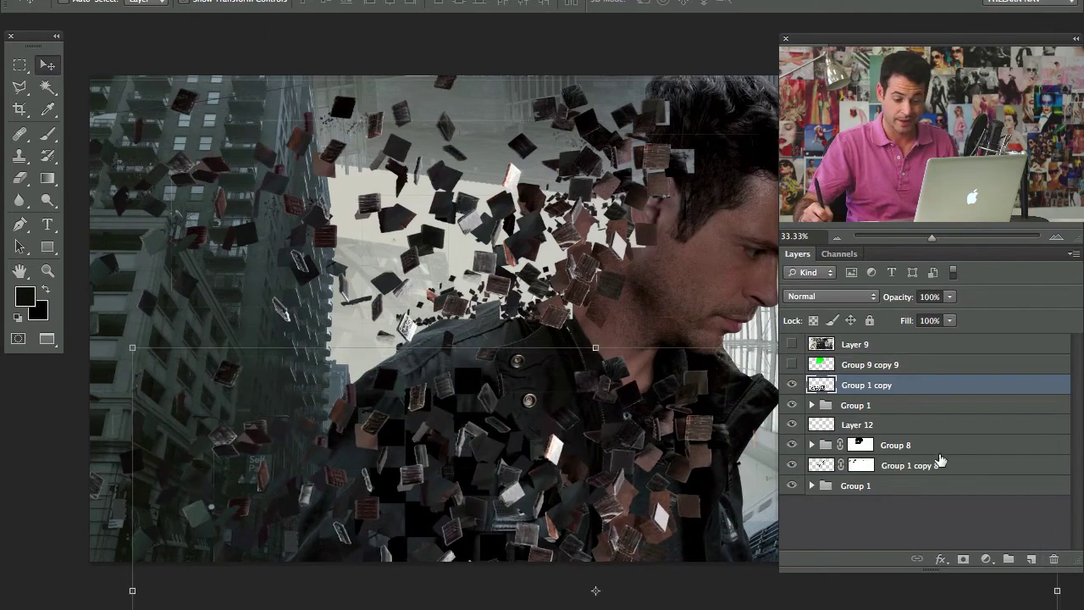
{"action": "left_click_drag", "start_coordinate": [663, 451], "coordinate": [616, 421]}
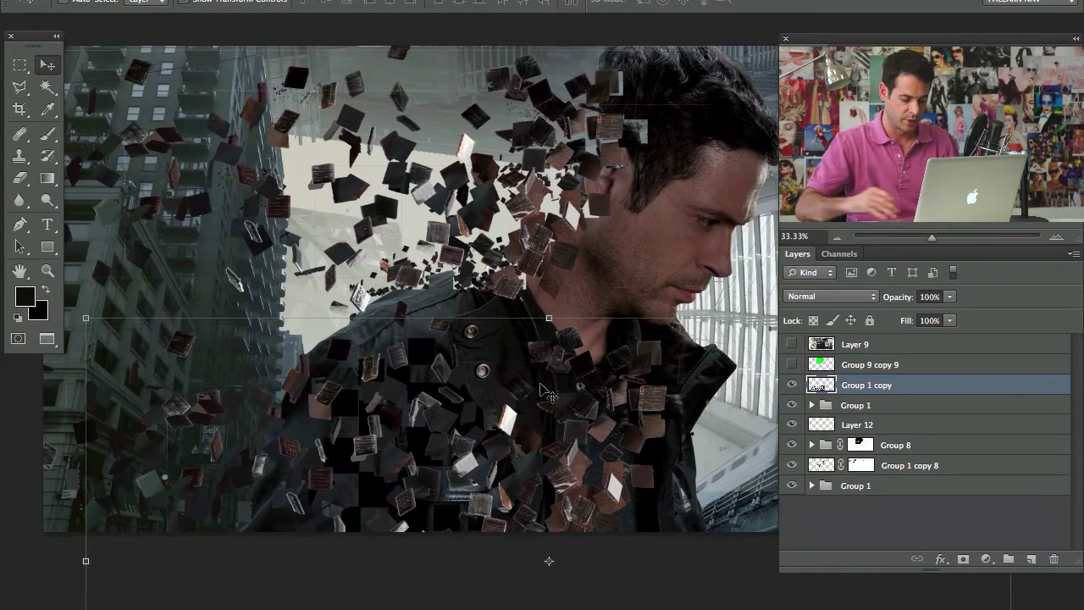
Add a layer mask to Group 1 copy and paint out the fragments over the jacket front in black with a size 164 brush
{"action": "key", "text": "super+m"}
{"action": "key", "text": "b"}
{"action": "mouse_move", "coordinate": [542, 362]}
{"action": "left_mouse_down", "text": "ctrl+alt"}
{"action": "mouse_move", "coordinate": [520, 466]}
{"action": "mouse_move", "coordinate": [578, 408]}
{"action": "left_mouse_up", "text": "ctrl+alt"}
{"action": "mouse_move", "coordinate": [618, 482]}
{"action": "left_mouse_down"}
{"action": "mouse_move", "coordinate": [592, 437]}
{"action": "mouse_move", "coordinate": [455, 583]}
{"action": "mouse_move", "coordinate": [467, 361]}
{"action": "mouse_move", "coordinate": [444, 462]}
{"action": "mouse_move", "coordinate": [429, 401]}
{"action": "mouse_move", "coordinate": [457, 432]}
{"action": "left_mouse_up"}
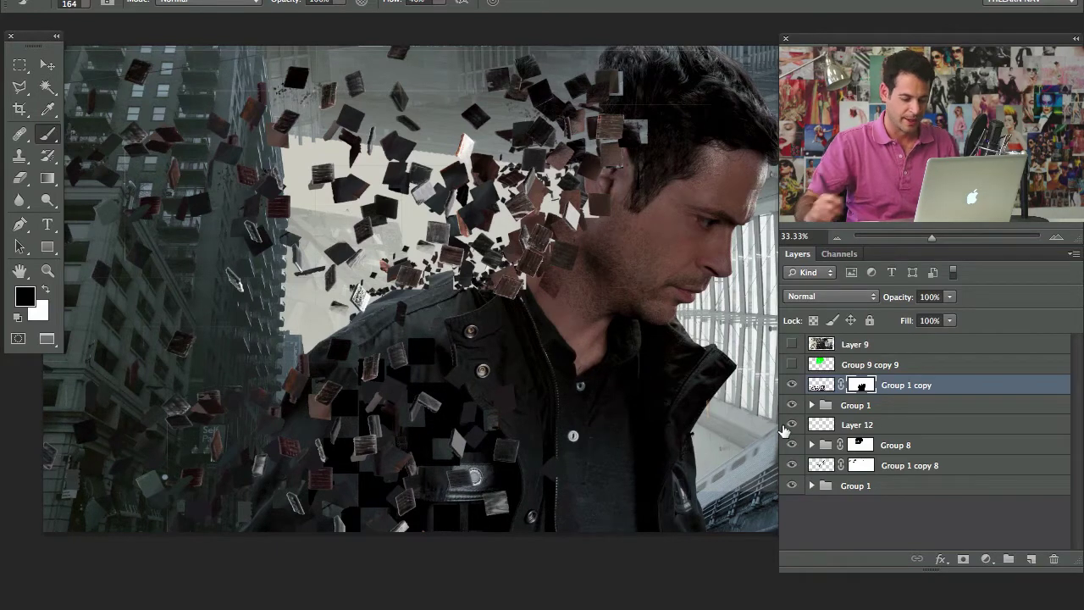
Clip a new layer to Group 1 copy, paint the lower fragments with a dark tone sampled from the jacket, and set its blend mode to Color
{"action": "key", "text": "alt+shift+super+n"}
{"action": "key", "text": "alt+super+g"}
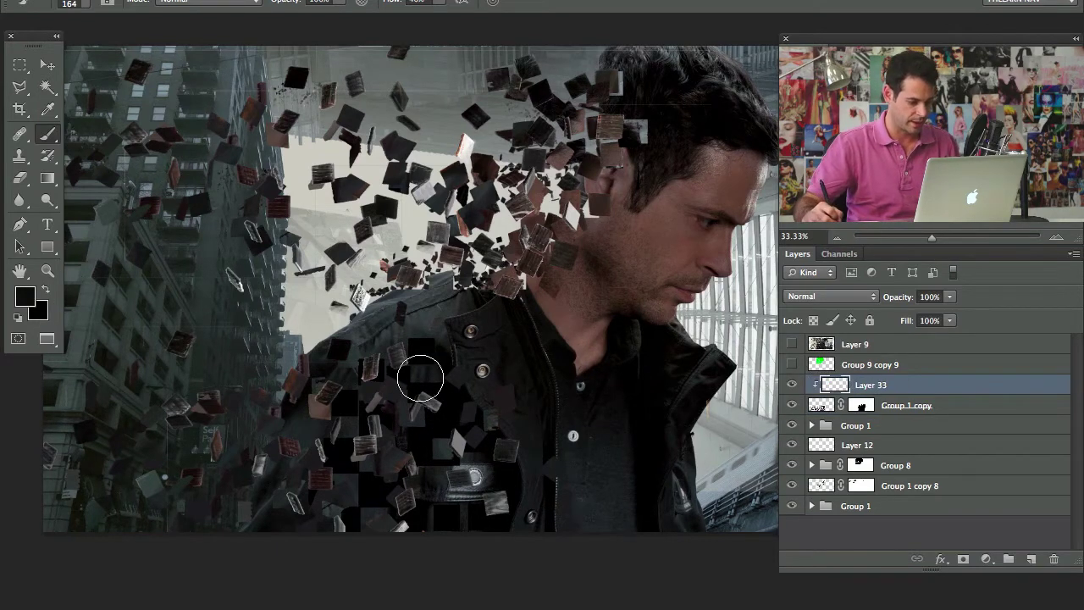
{"action": "left_click", "coordinate": [422, 327], "text": "alt"}
{"action": "mouse_move", "coordinate": [338, 349]}
{"action": "left_mouse_down"}
{"action": "mouse_move", "coordinate": [145, 496]}
{"action": "mouse_move", "coordinate": [191, 329]}
{"action": "mouse_move", "coordinate": [102, 469]}
{"action": "mouse_move", "coordinate": [398, 380]}
{"action": "mouse_move", "coordinate": [466, 387]}
{"action": "mouse_move", "coordinate": [322, 516]}
{"action": "mouse_move", "coordinate": [447, 515]}
{"action": "left_mouse_up"}
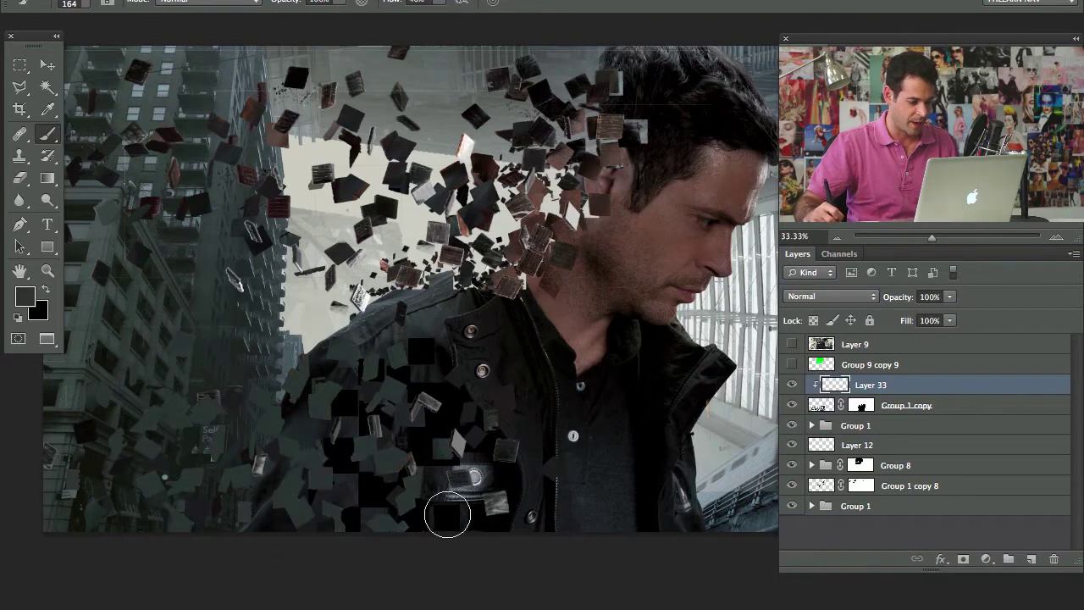
{"action": "left_click", "coordinate": [847, 298]}
{"action": "left_click", "coordinate": [795, 593]}
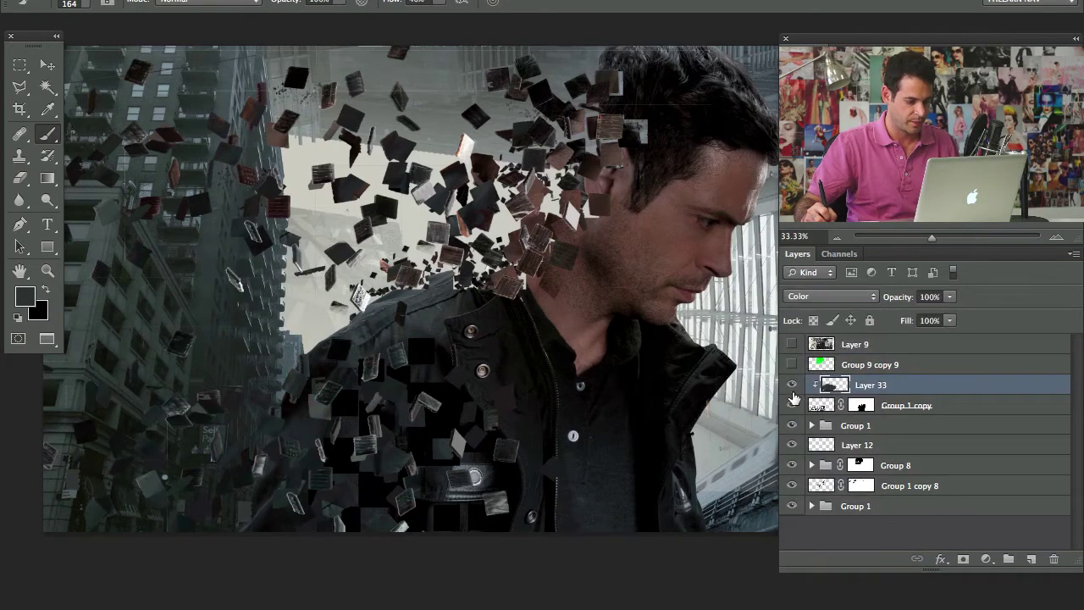
Darken the fragments on Group 1 copy with Levels, lowering the output white level to 196
{"action": "left_click_drag", "start_coordinate": [448, 441], "coordinate": [503, 436]}
{"action": "left_click", "coordinate": [967, 407]}
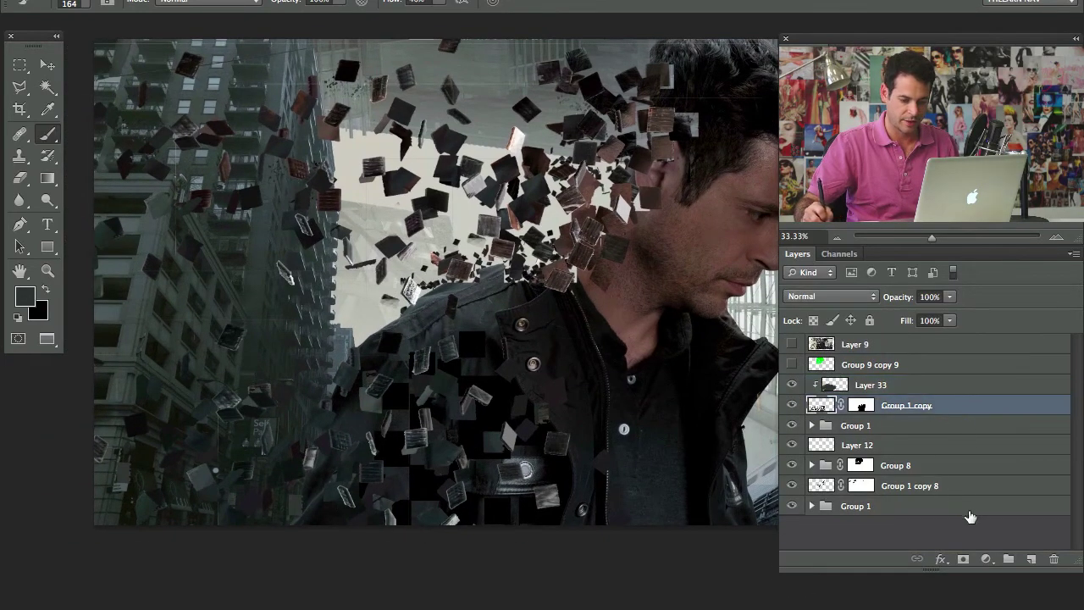
{"action": "key", "text": "super+l"}
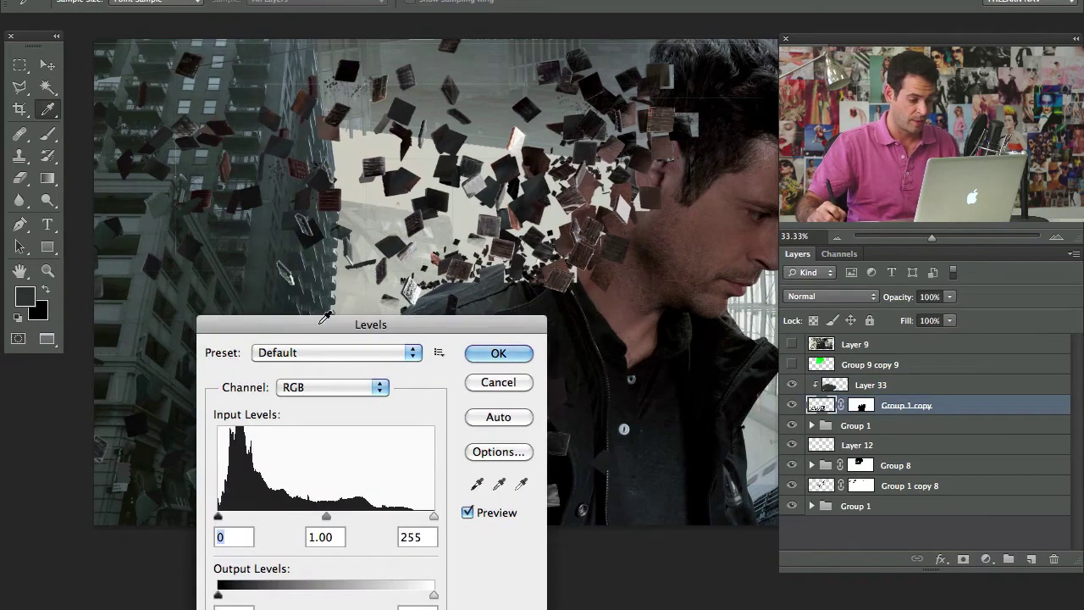
{"action": "left_click_drag", "start_coordinate": [381, 331], "coordinate": [764, 260]}
{"action": "left_click_drag", "start_coordinate": [816, 536], "coordinate": [763, 543]}
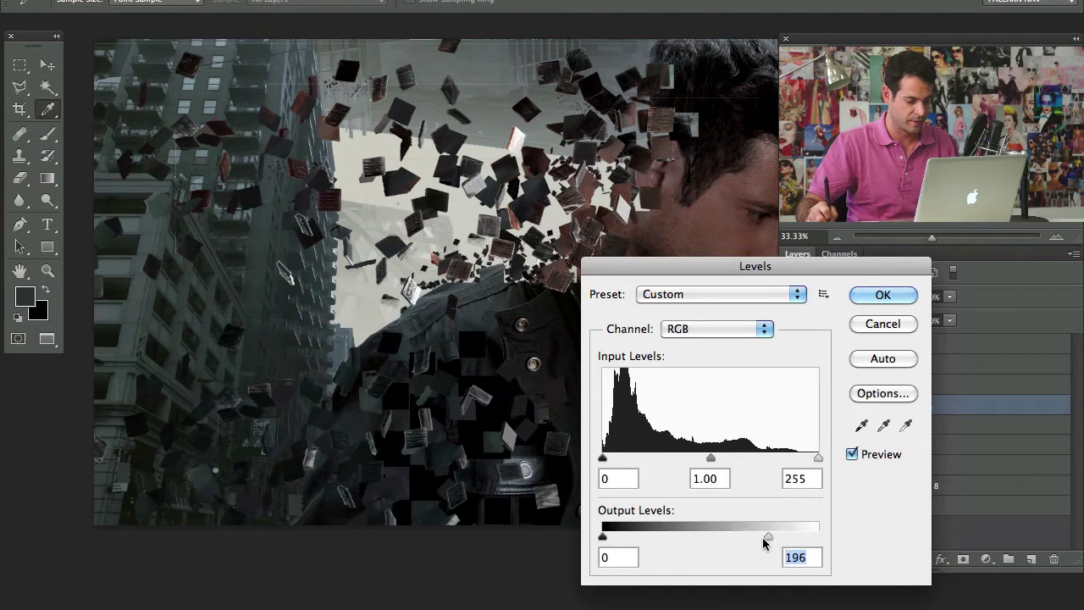
{"action": "left_click", "coordinate": [881, 294]}
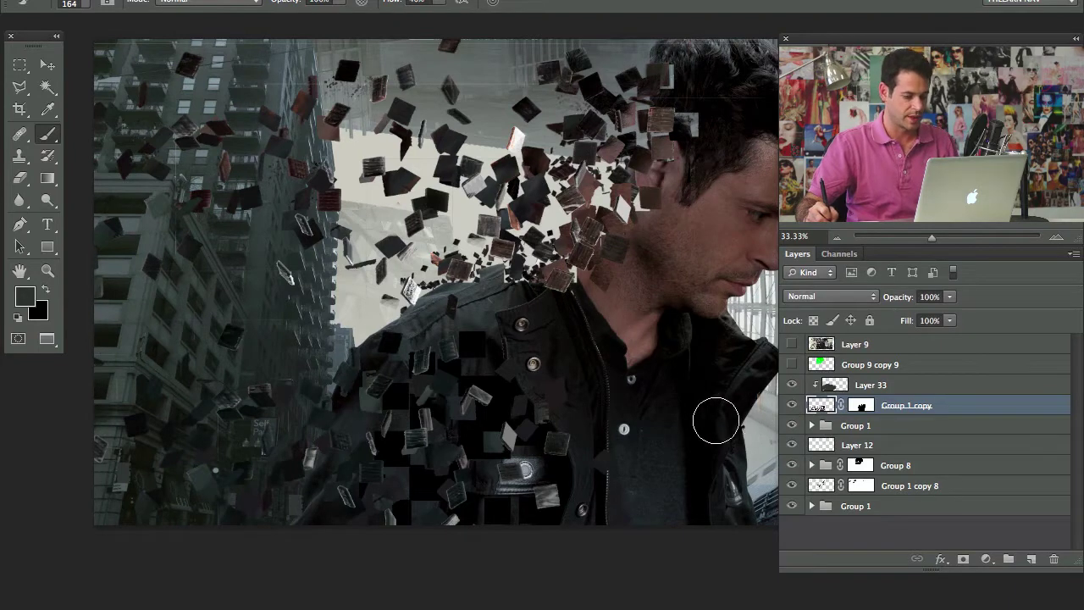
Group Layer 33 with Group 1 copy and compare the image with and without the new group
{"action": "left_click", "coordinate": [918, 387], "text": "shift"}
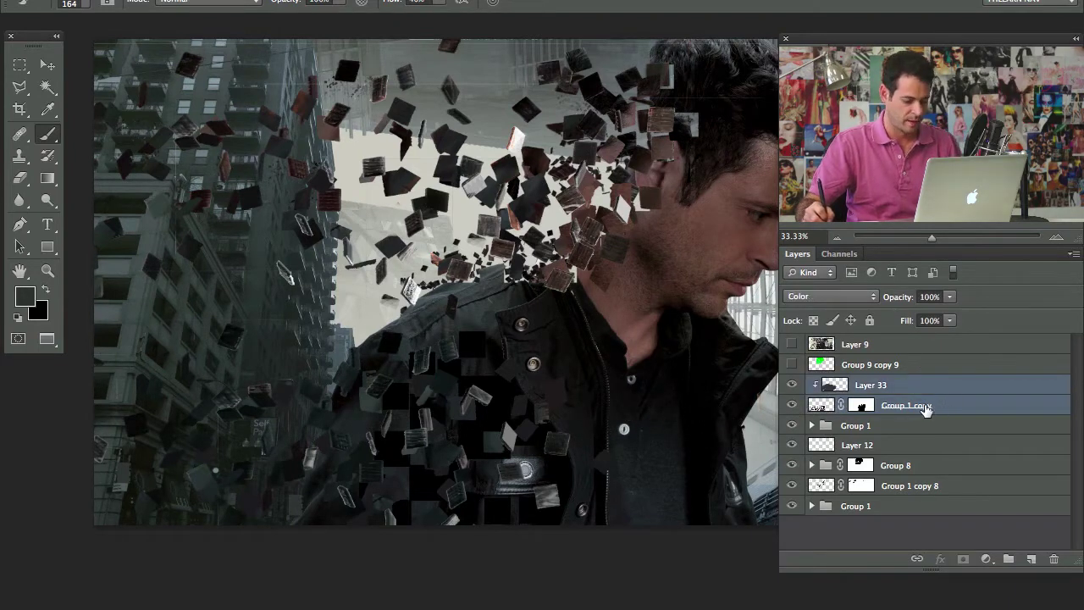
{"action": "key", "text": "ctrl+g"}
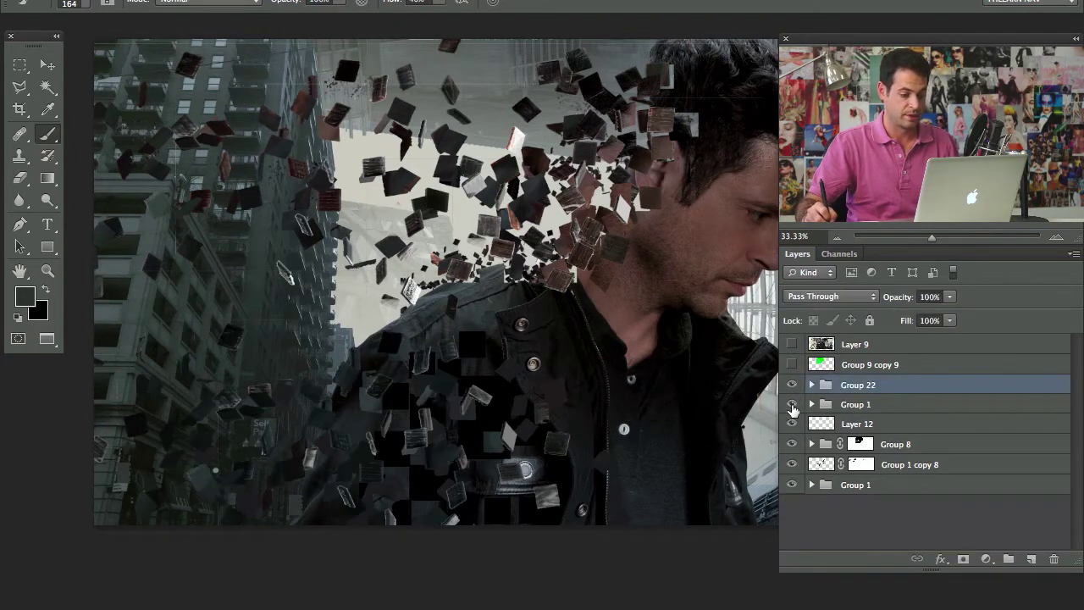
{"action": "mouse_move", "coordinate": [791, 384]}
{"action": "left_mouse_down"}
{"action": "mouse_move", "coordinate": [792, 406]}
{"action": "mouse_move", "coordinate": [791, 387]}
{"action": "left_mouse_up"}
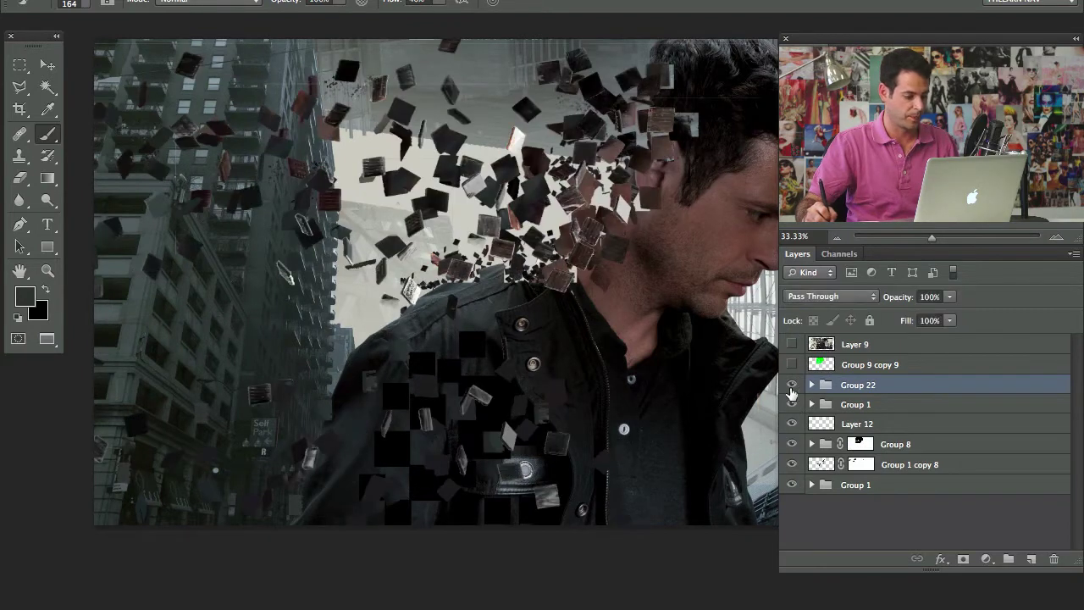
Inspect what Group 8, Group 1 copy 8 and the bottom Group 1 each contribute, leaving the bottom Group 1 selected
{"action": "left_click_drag", "start_coordinate": [625, 371], "coordinate": [548, 395]}
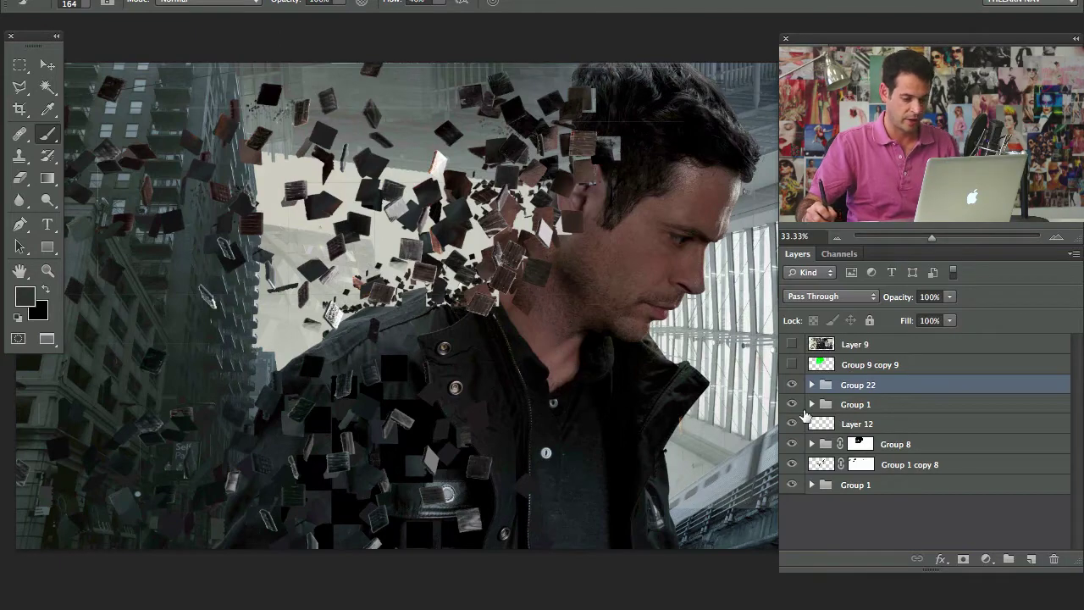
{"action": "left_click", "coordinate": [792, 445]}
{"action": "left_click", "coordinate": [791, 451]}
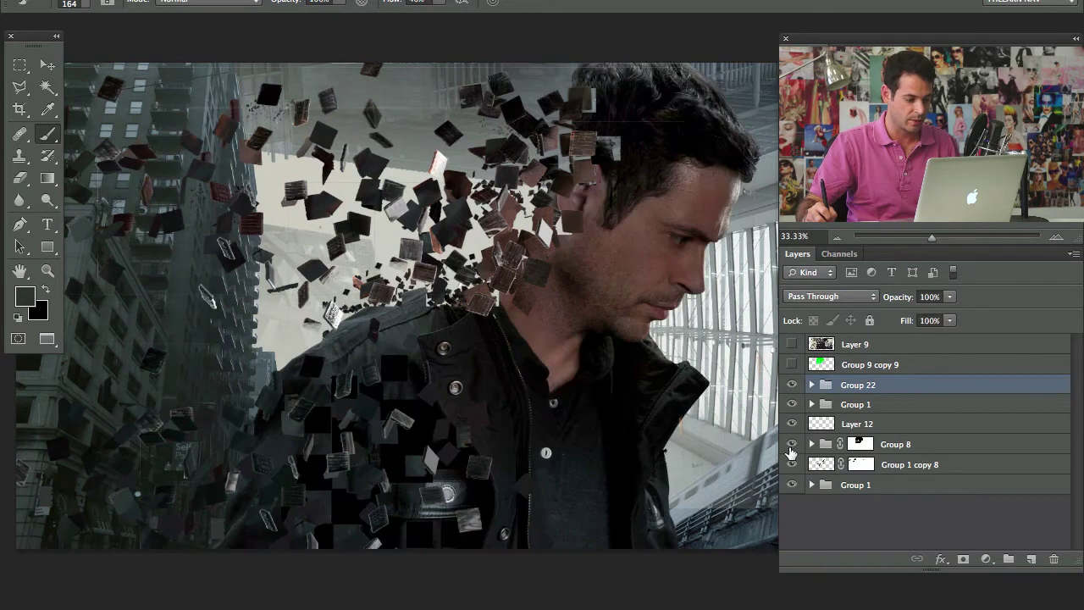
{"action": "left_click", "coordinate": [792, 466]}
{"action": "left_click", "coordinate": [792, 466]}
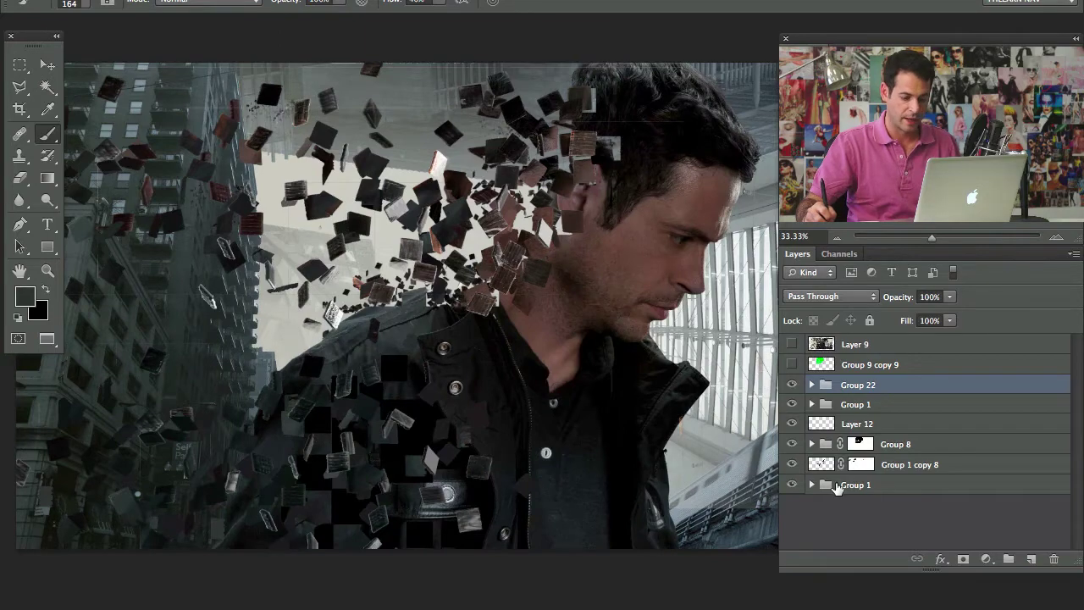
{"action": "left_click", "coordinate": [892, 488]}
{"action": "left_click", "coordinate": [791, 485]}
{"action": "left_click", "coordinate": [791, 486]}
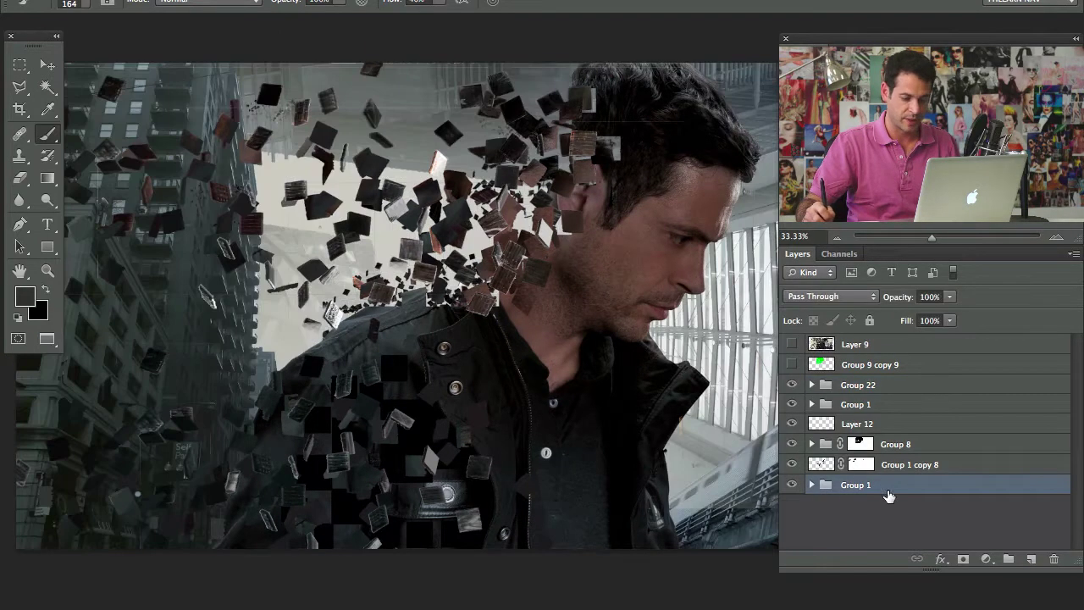
Add a new layer above the bottom Group 1 and draw a radial gradient behind the fragments in a light grey sampled from the background
{"action": "left_click", "coordinate": [1035, 561]}
{"action": "key", "text": "g"}
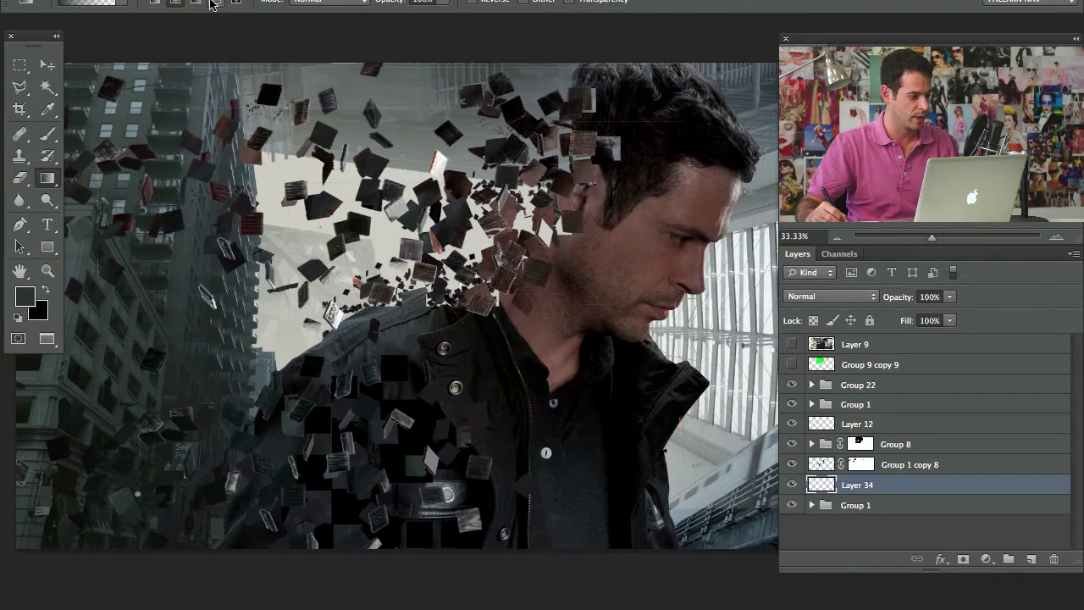
{"action": "left_click", "coordinate": [342, 198], "text": "alt"}
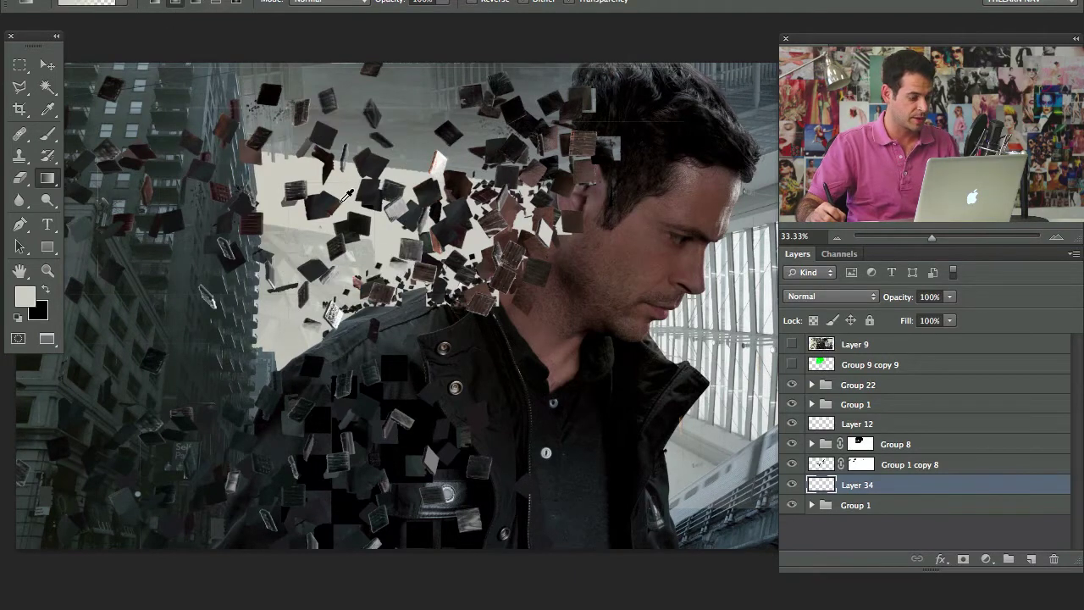
{"action": "left_click_drag", "start_coordinate": [333, 350], "coordinate": [286, 106]}
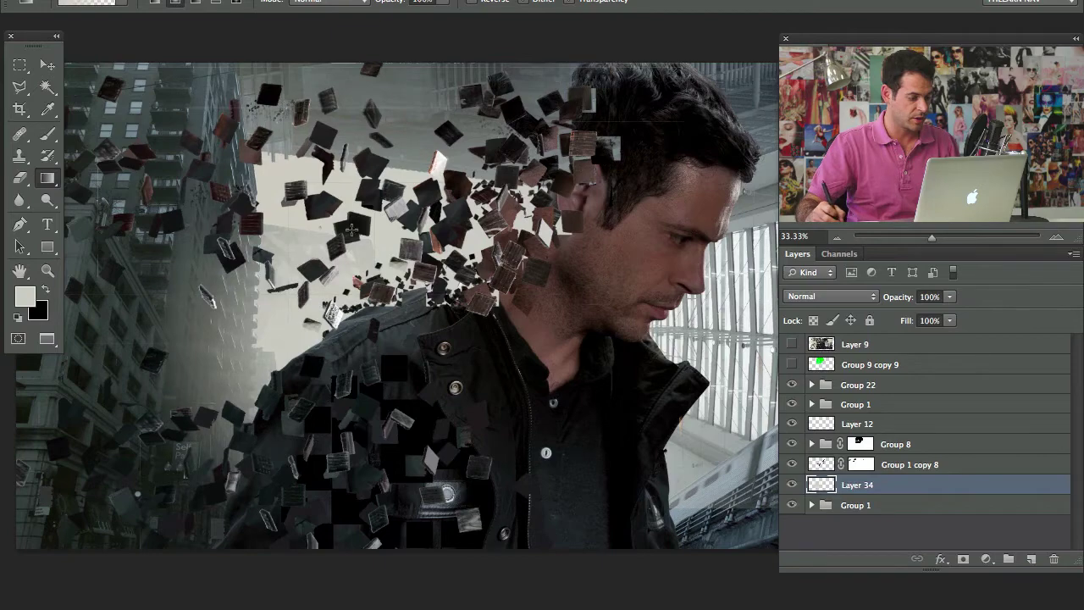
{"action": "key", "text": "super+minus"}
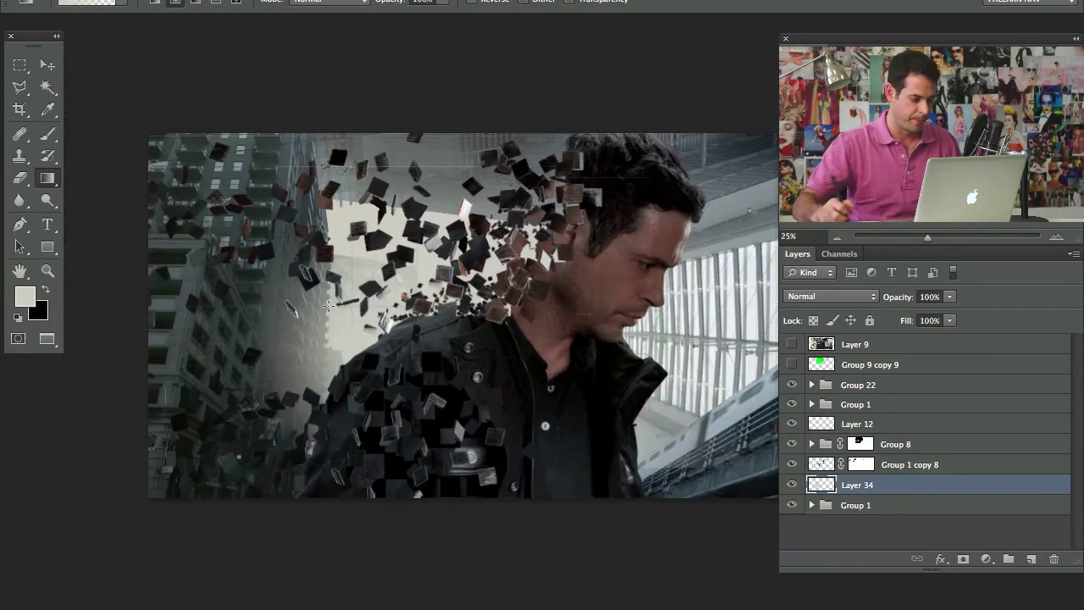
Enlarge the gradient glow on Layer 34 and reposition it behind the fragments and the back of the head
{"action": "left_click_drag", "start_coordinate": [534, 412], "coordinate": [496, 402]}
{"action": "key", "text": "v"}
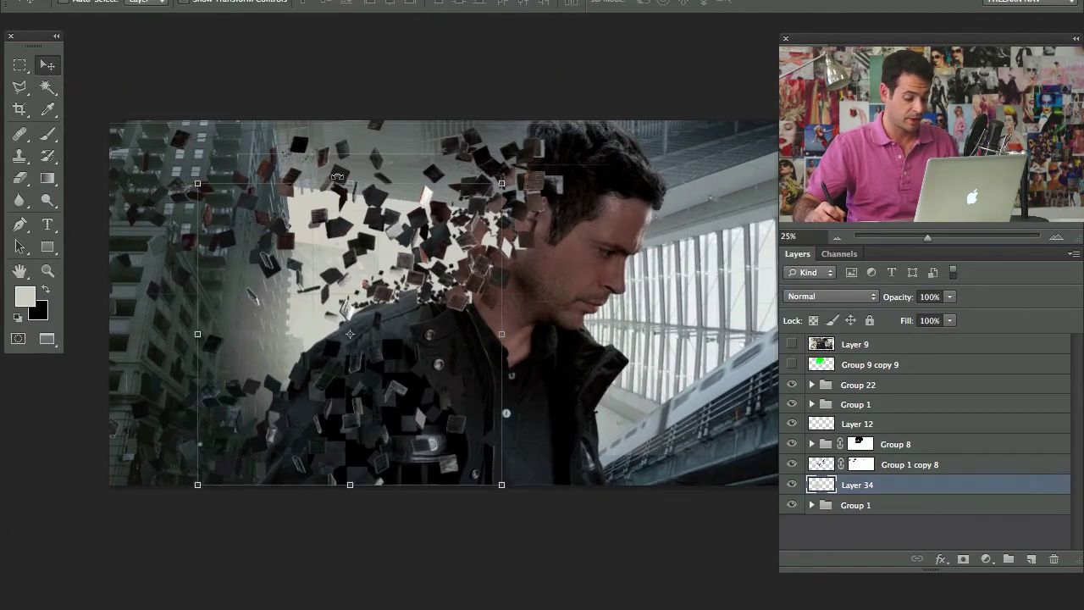
{"action": "left_click_drag", "start_coordinate": [196, 183], "coordinate": [92, 116]}
{"action": "left_click_drag", "start_coordinate": [369, 394], "coordinate": [478, 367]}
{"action": "key", "text": "Return"}
{"action": "left_click_drag", "start_coordinate": [179, 302], "coordinate": [127, 302]}
{"action": "left_click_drag", "start_coordinate": [285, 370], "coordinate": [314, 330]}
{"action": "key", "text": "Return"}
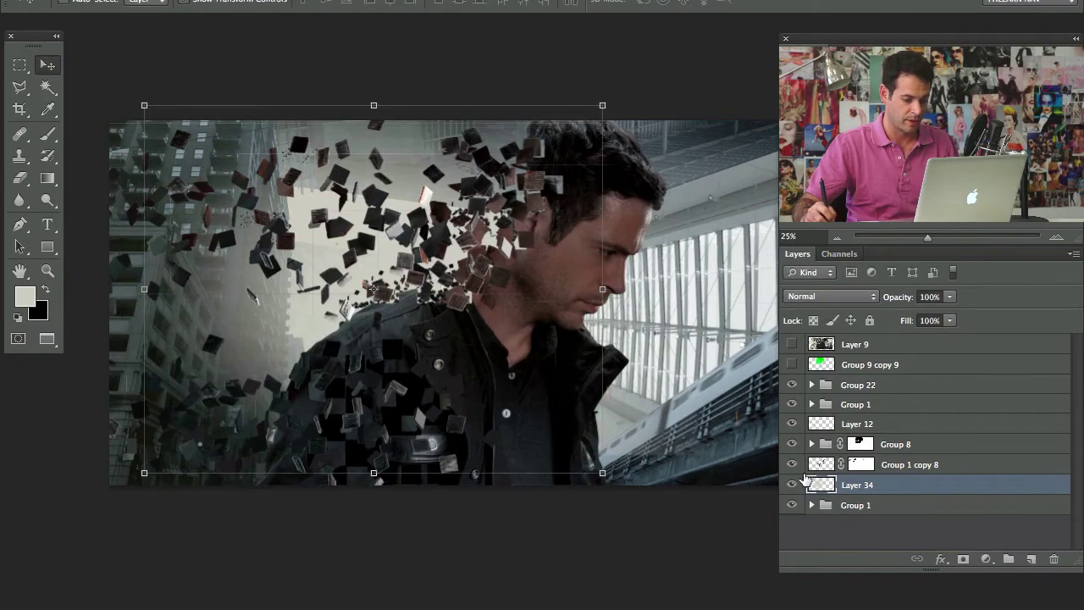
Compare the composite with and without the glow on Layer 34
{"action": "left_click", "coordinate": [792, 483]}
{"action": "left_click", "coordinate": [792, 484]}
{"action": "left_click", "coordinate": [792, 484]}
{"action": "left_click", "coordinate": [791, 484]}
{"action": "left_click_drag", "start_coordinate": [395, 378], "coordinate": [462, 383]}
{"action": "left_click", "coordinate": [792, 484]}
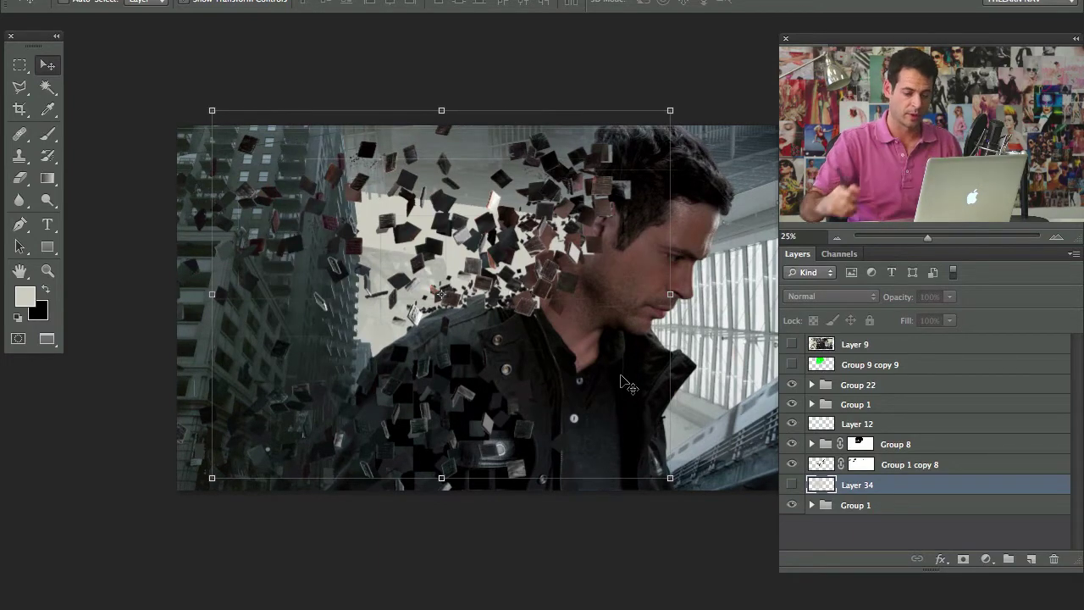
{"action": "left_click", "coordinate": [790, 485]}
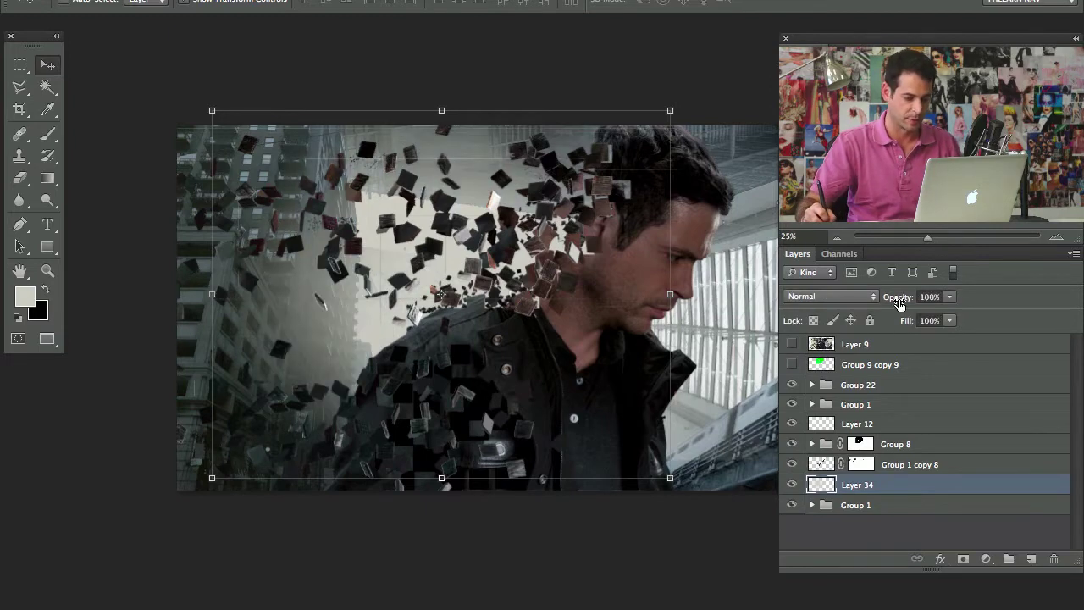
Lower the opacity of Layer 34 to 44% and check the softened glow against the original background
{"action": "left_click_drag", "start_coordinate": [878, 309], "coordinate": [848, 321]}
{"action": "left_click", "coordinate": [792, 485]}
{"action": "left_click", "coordinate": [792, 484]}
{"action": "left_click", "coordinate": [792, 484]}
{"action": "left_click", "coordinate": [792, 485]}
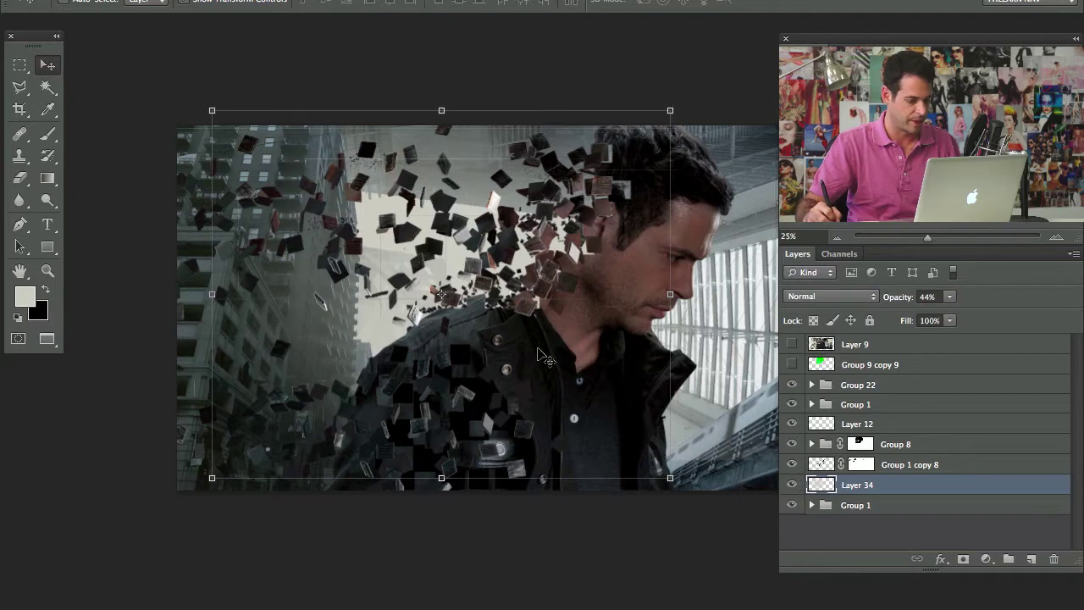
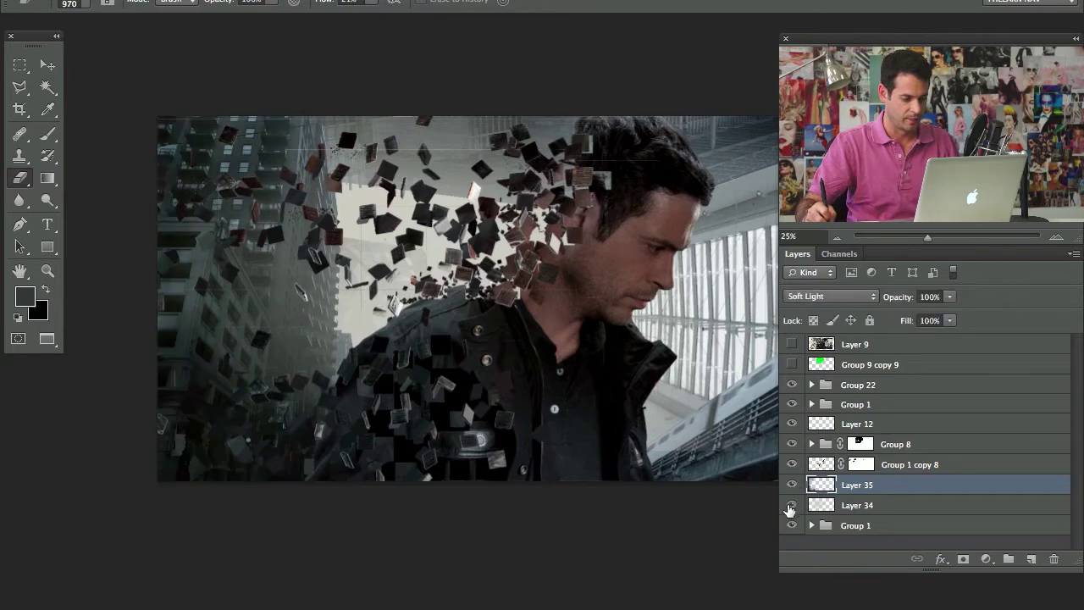
Compare the background with and without the shading on Layer 35
{"action": "left_click", "coordinate": [792, 510]}
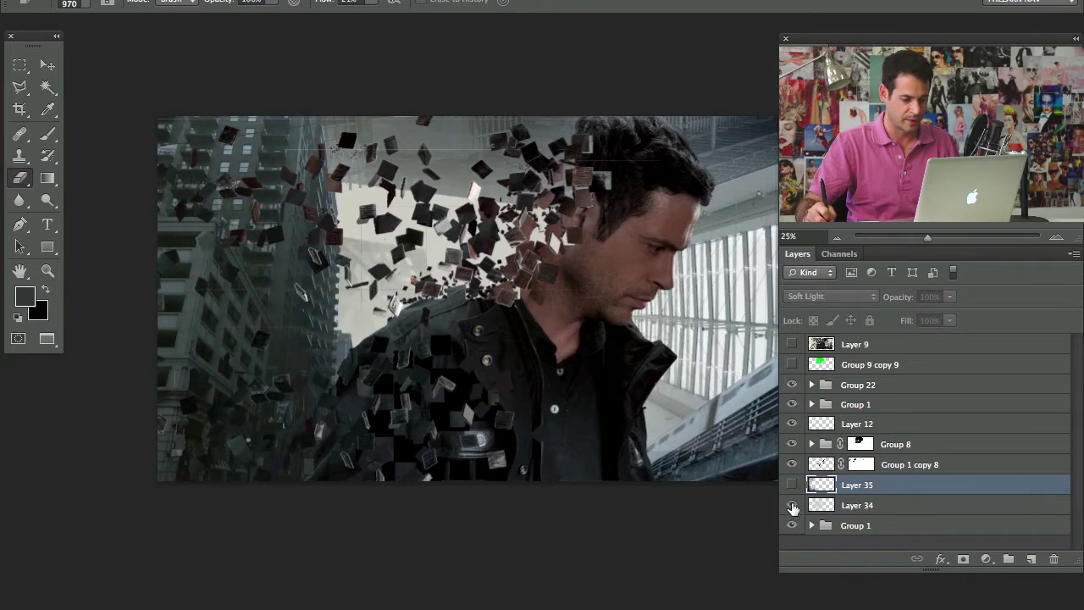
{"action": "left_click", "coordinate": [791, 484]}
{"action": "scroll", "coordinate": [575, 370], "scroll_direction": "right", "scroll_amount": 5}
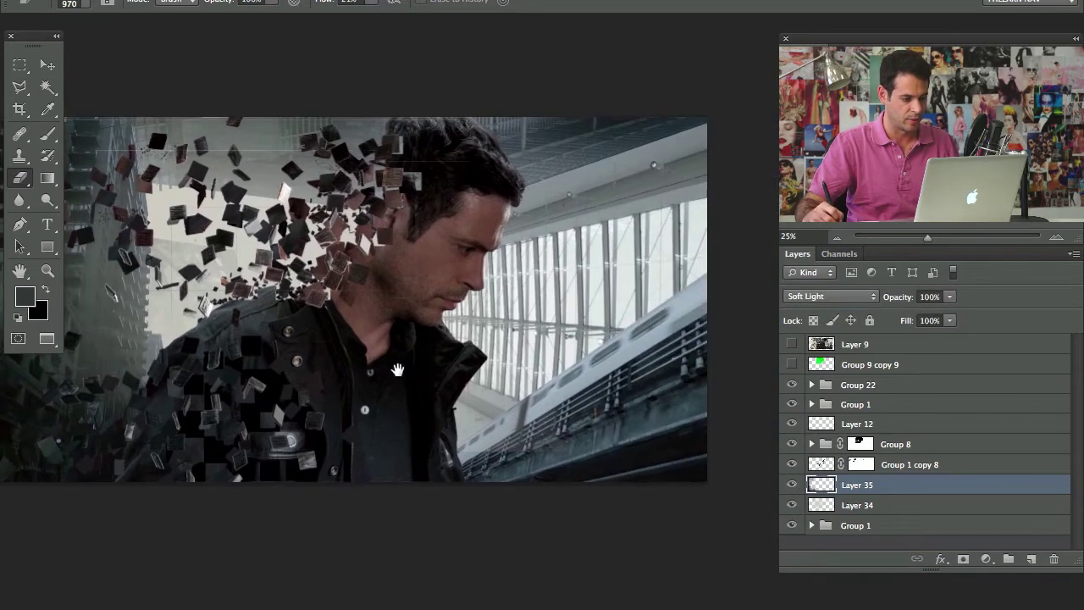
Add a new layer above Layer 35 for brushwork and set its blending mode to Soft Light
{"action": "key", "text": "b"}
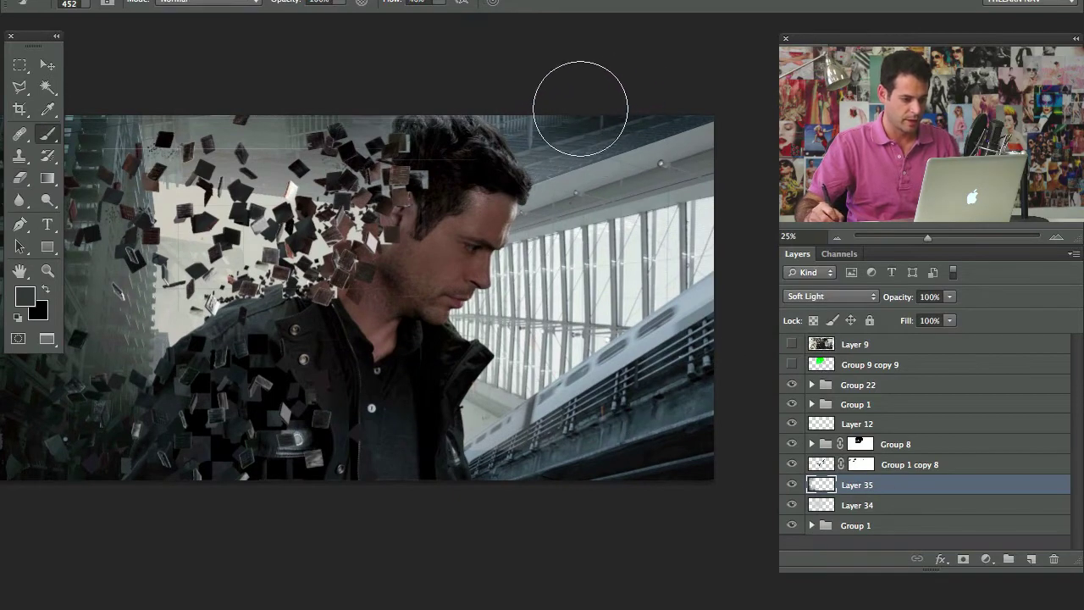
{"action": "scroll", "coordinate": [406, 398], "scroll_direction": "down", "scroll_amount": 2}
{"action": "scroll", "coordinate": [407, 398], "scroll_direction": "right", "scroll_amount": 2}
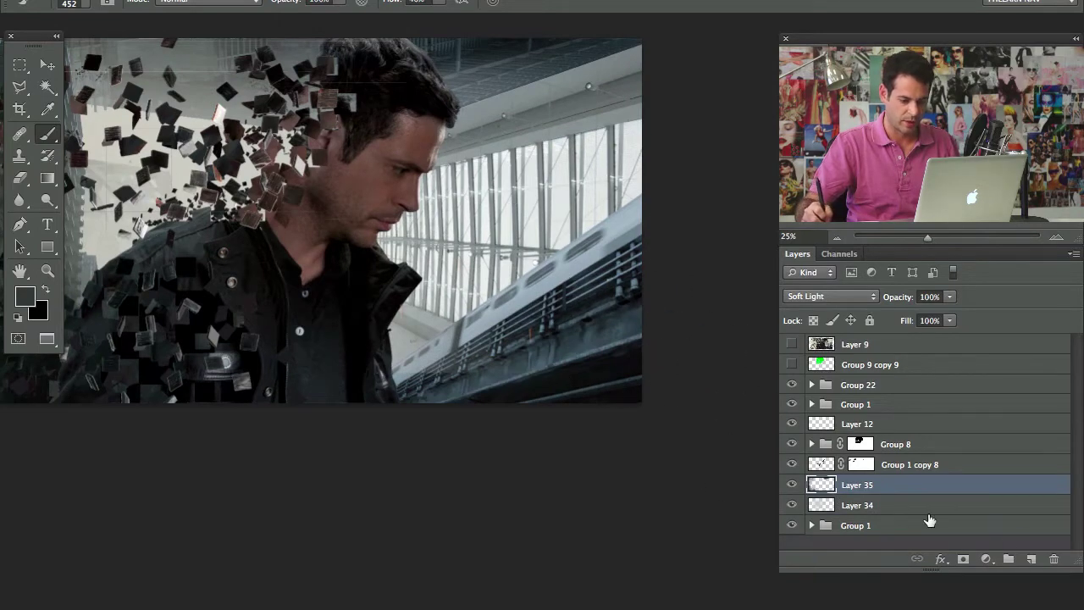
{"action": "left_click", "coordinate": [1032, 559]}
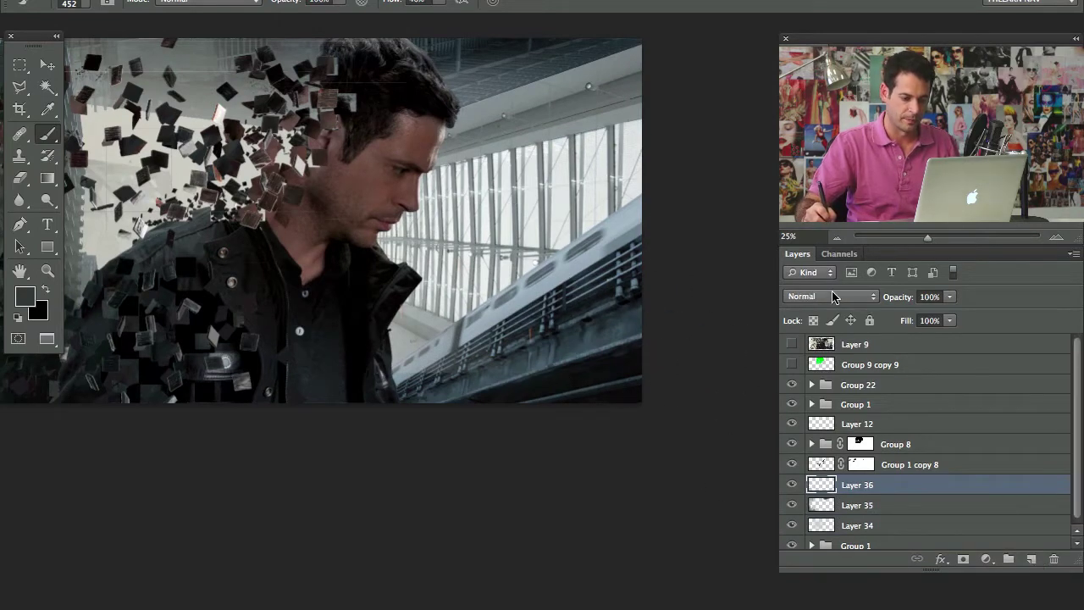
{"action": "left_click", "coordinate": [834, 297]}
{"action": "left_click", "coordinate": [827, 471]}
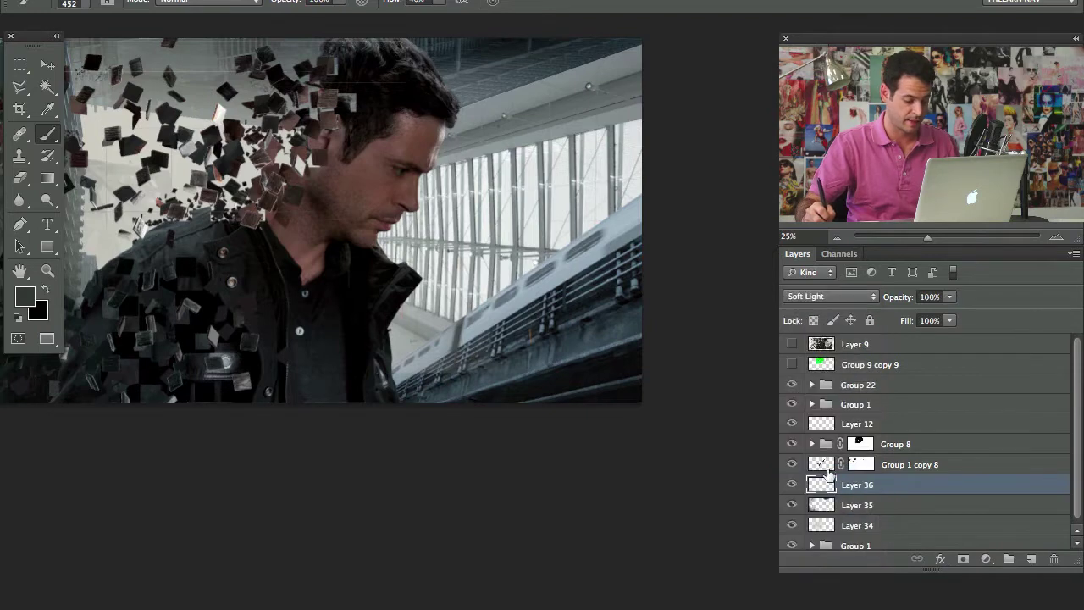
Paint light tones sampled from the background over the train and windows in front of the man's face, reducing the brush size to 396
{"action": "left_click", "coordinate": [415, 342], "text": "alt"}
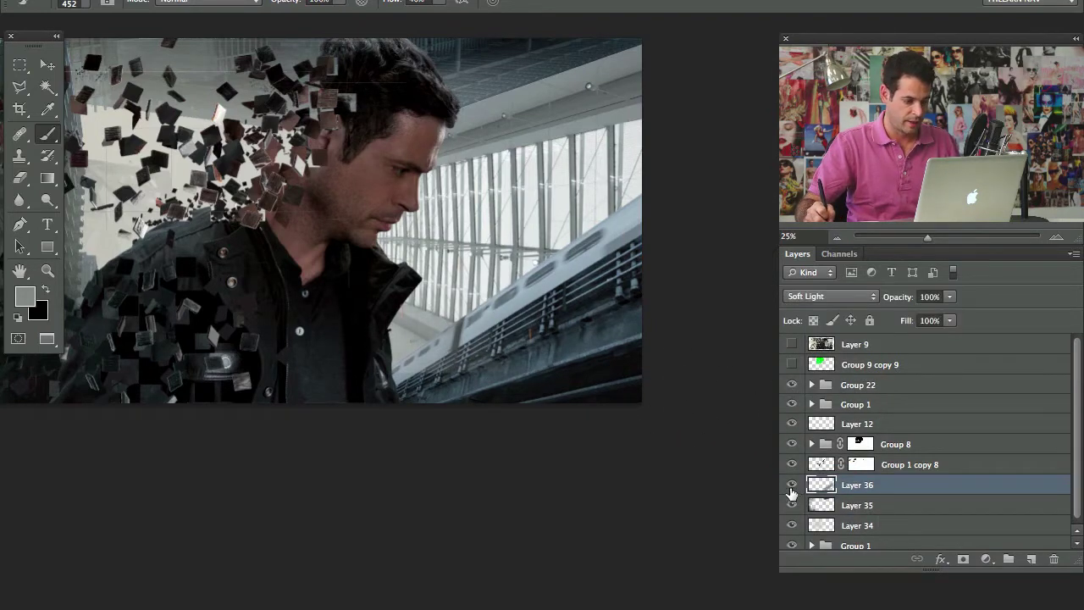
{"action": "left_click", "coordinate": [567, 200], "text": "alt"}
{"action": "left_click_drag", "start_coordinate": [473, 316], "coordinate": [647, 215]}
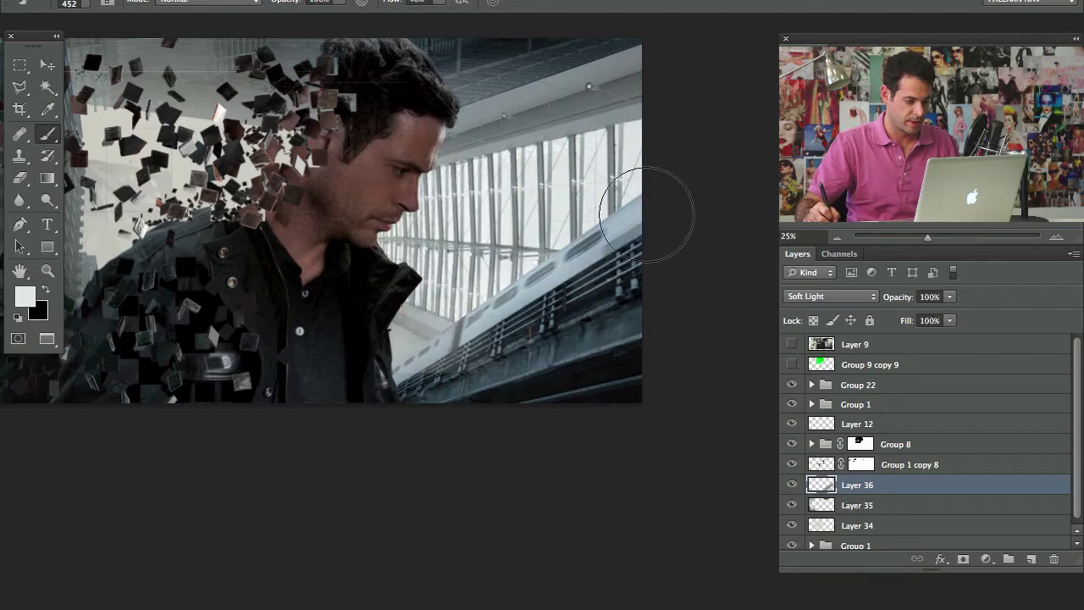
{"action": "left_click_drag", "start_coordinate": [402, 344], "coordinate": [593, 292]}
{"action": "left_click_drag", "start_coordinate": [487, 339], "coordinate": [630, 289]}
{"action": "left_click_drag", "start_coordinate": [438, 302], "coordinate": [450, 111]}
{"action": "left_click_drag", "start_coordinate": [453, 250], "coordinate": [423, 310], "text": "ctrl+alt"}
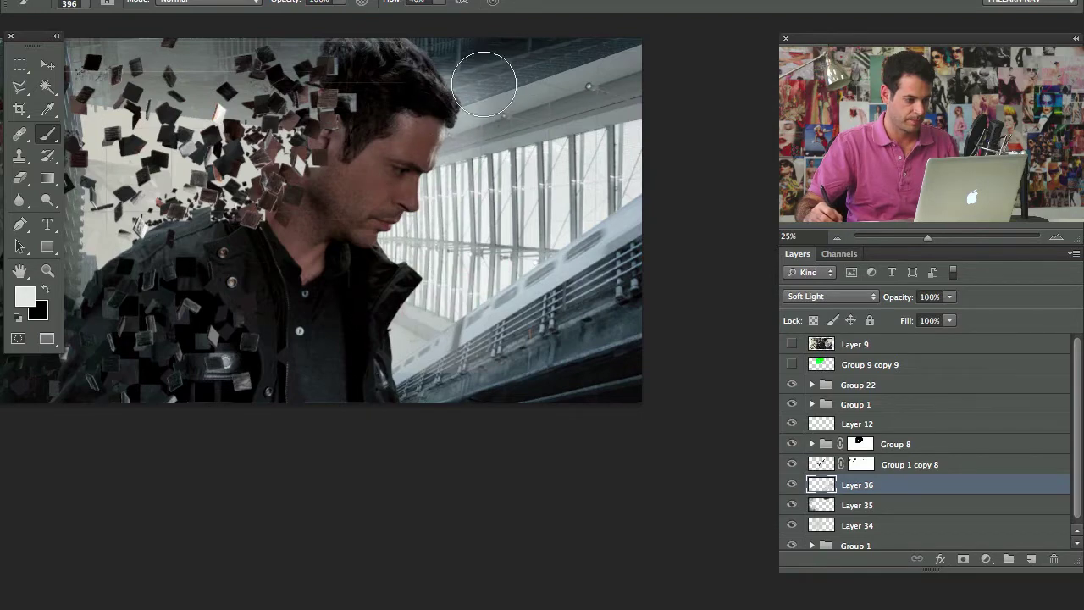
{"action": "left_click_drag", "start_coordinate": [484, 83], "coordinate": [450, 113]}
Sample dark and pale blue tones from the train and paint them along its lower body and upper edge
{"action": "left_click", "coordinate": [628, 270], "text": "alt"}
{"action": "mouse_move", "coordinate": [593, 268]}
{"action": "left_mouse_down"}
{"action": "mouse_move", "coordinate": [493, 347]}
{"action": "mouse_move", "coordinate": [598, 237]}
{"action": "left_mouse_up"}
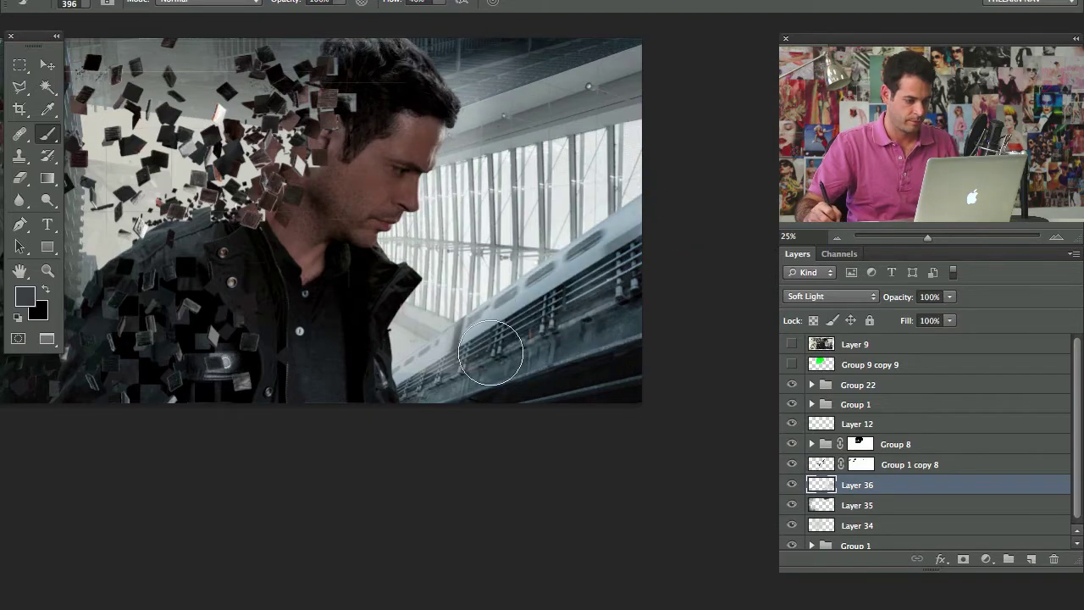
{"action": "left_click", "coordinate": [433, 375], "text": "alt"}
{"action": "left_click_drag", "start_coordinate": [490, 318], "coordinate": [426, 374]}
{"action": "left_click", "coordinate": [510, 291], "text": "alt"}
{"action": "left_click_drag", "start_coordinate": [465, 330], "coordinate": [610, 256]}
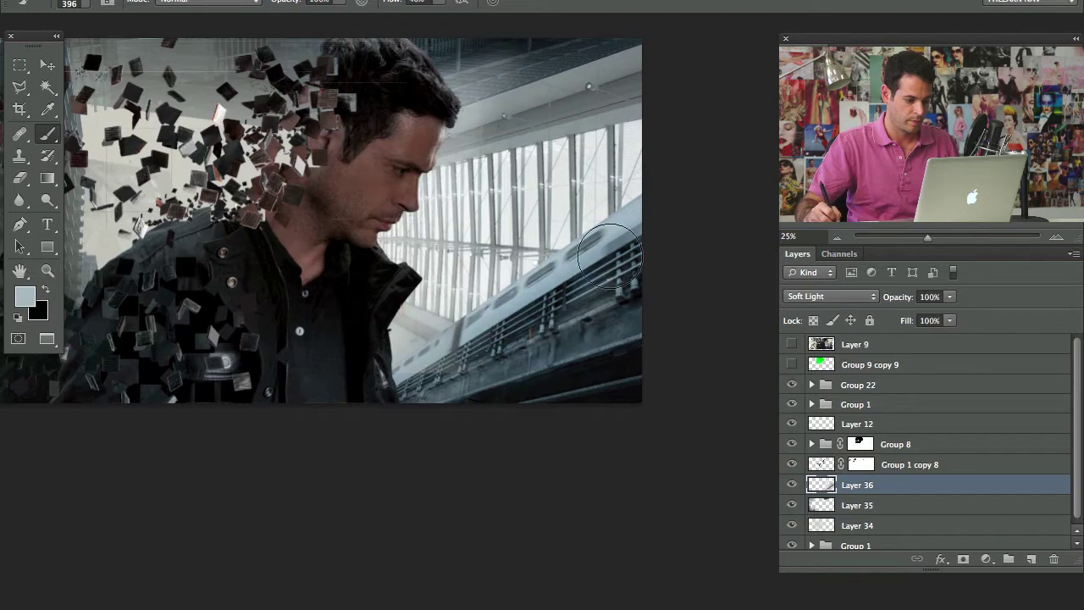
Review the painted background at a smaller scale and group Layers 34, 35 and 36 together
{"action": "left_click_drag", "start_coordinate": [286, 346], "coordinate": [464, 389]}
{"action": "key", "text": "super+minus"}
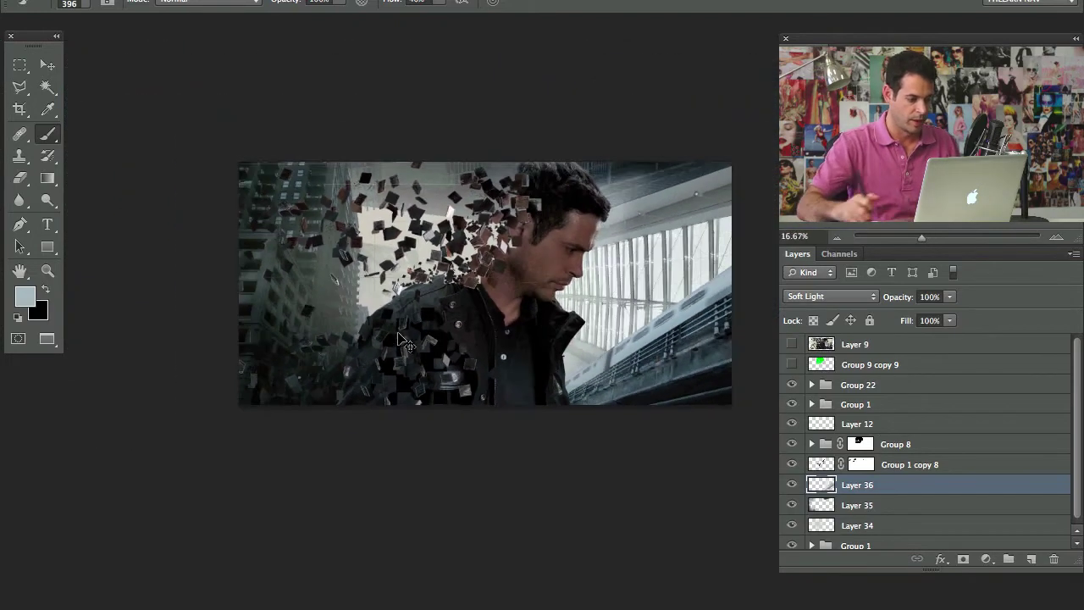
{"action": "left_click_drag", "start_coordinate": [574, 318], "coordinate": [518, 301]}
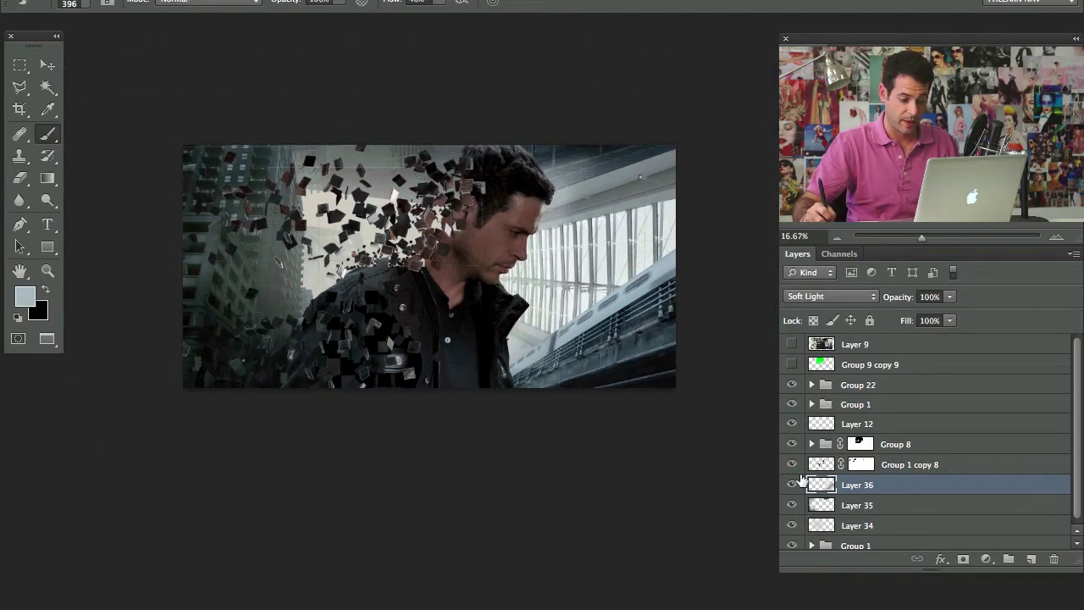
{"action": "left_click", "coordinate": [792, 464]}
{"action": "left_click", "coordinate": [792, 464]}
{"action": "left_click", "coordinate": [900, 525], "text": "shift"}
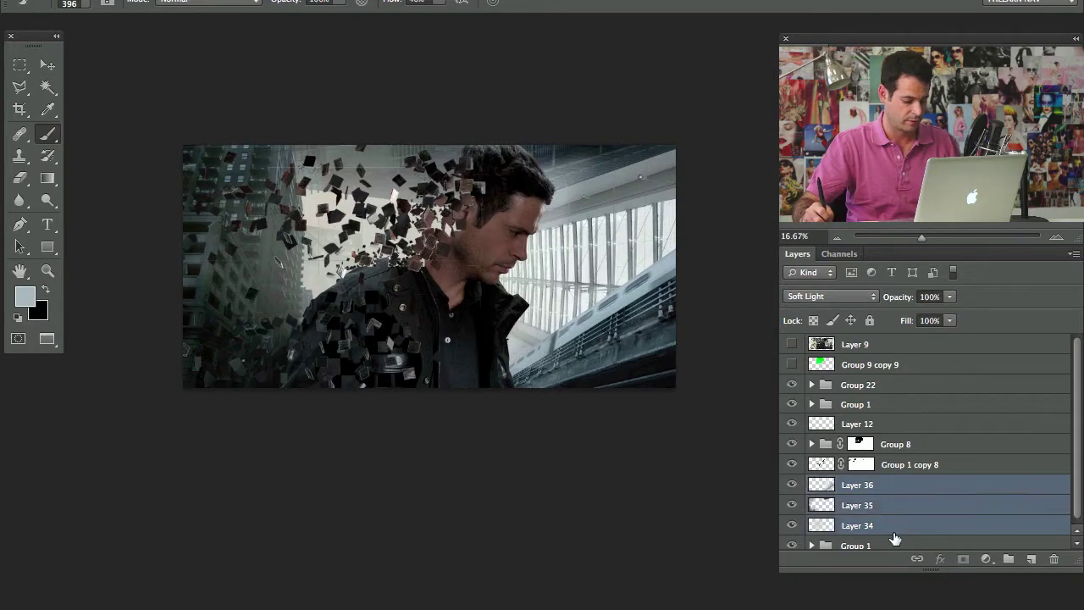
{"action": "key", "text": "super+g"}
Compare the composite with and without the grouped background glow and shading in Group 23
{"action": "left_click", "coordinate": [792, 485]}
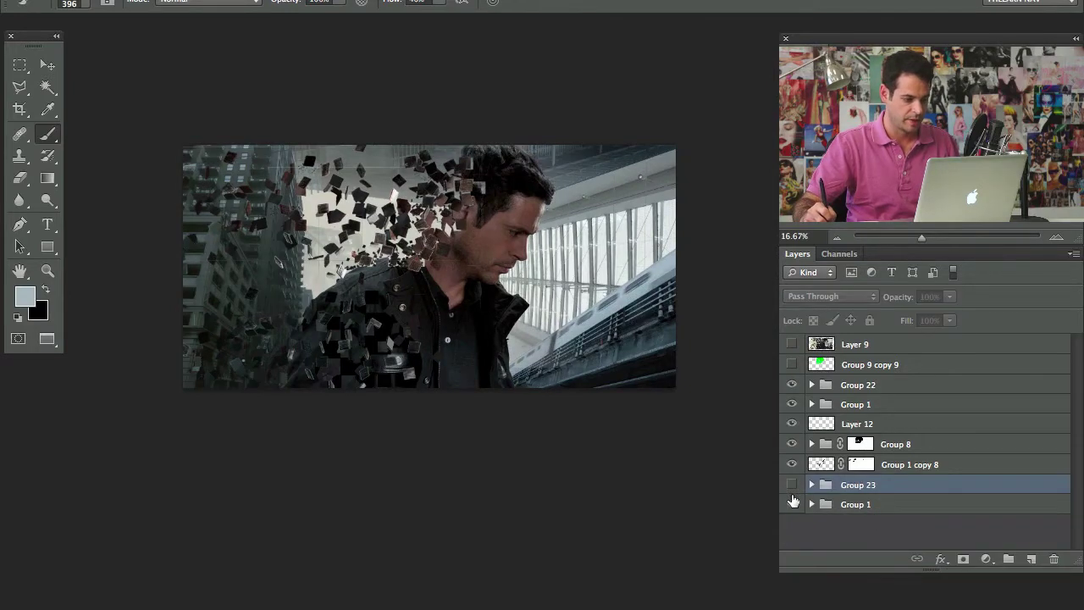
{"action": "left_click", "coordinate": [790, 486]}
{"action": "left_click", "coordinate": [791, 486]}
{"action": "left_click", "coordinate": [791, 486]}
{"action": "left_click", "coordinate": [790, 486]}
{"action": "left_click", "coordinate": [790, 485]}
{"action": "left_click", "coordinate": [791, 485]}
{"action": "left_click", "coordinate": [790, 485]}
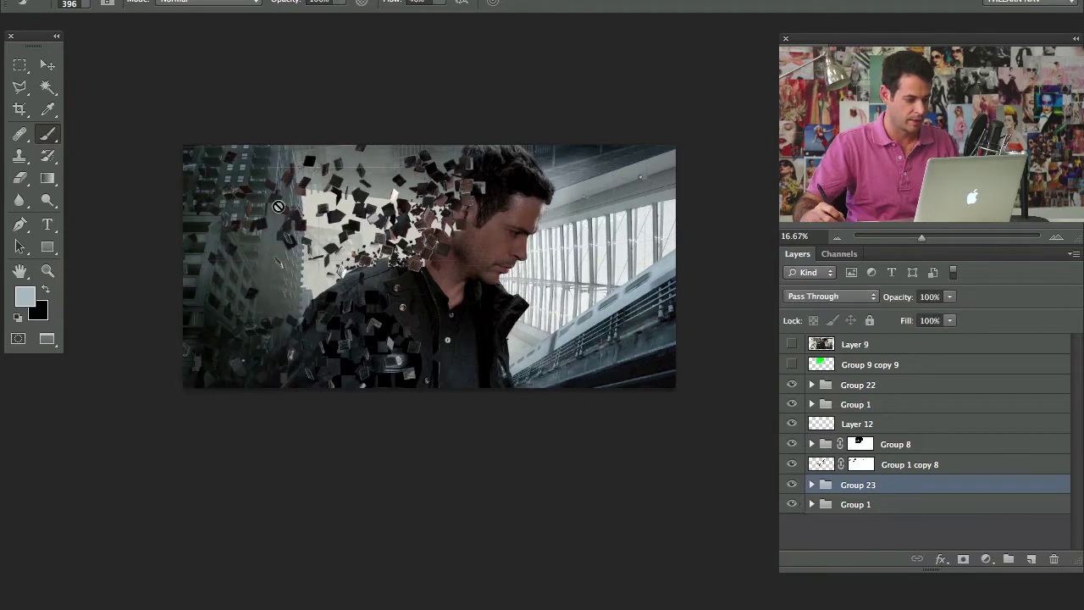
Add a new empty layer directly above Group 22
{"action": "key", "text": "ctrl+plus"}
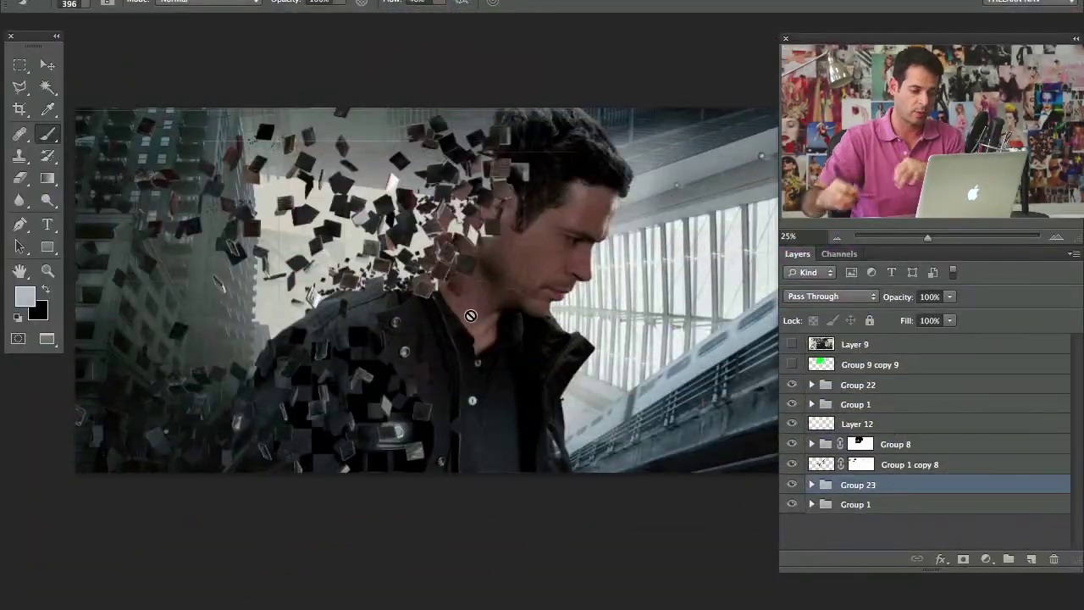
{"action": "left_click", "coordinate": [835, 386]}
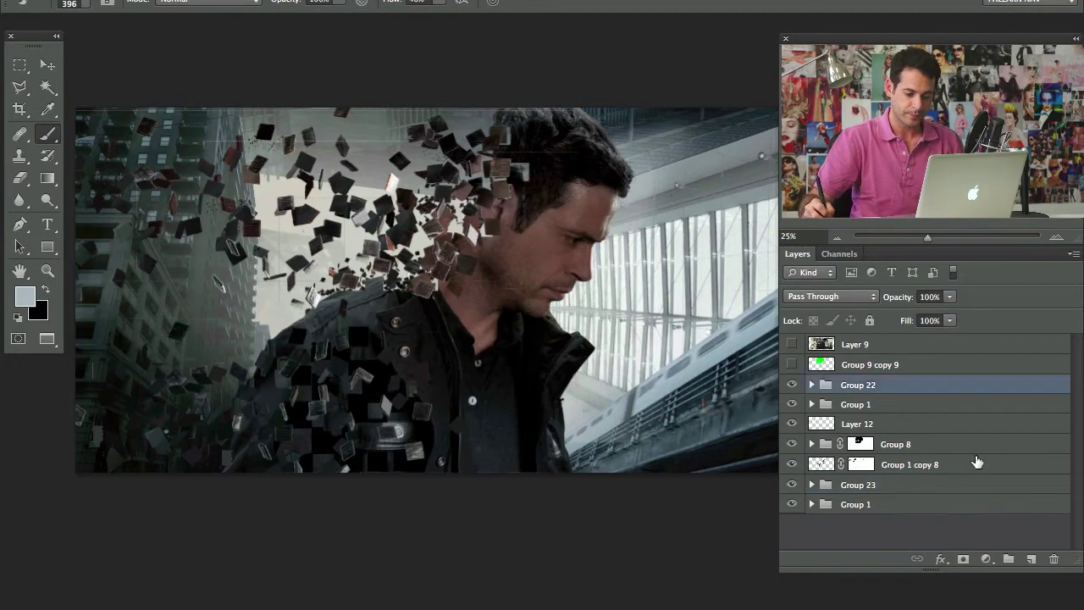
{"action": "left_click", "coordinate": [1031, 559]}
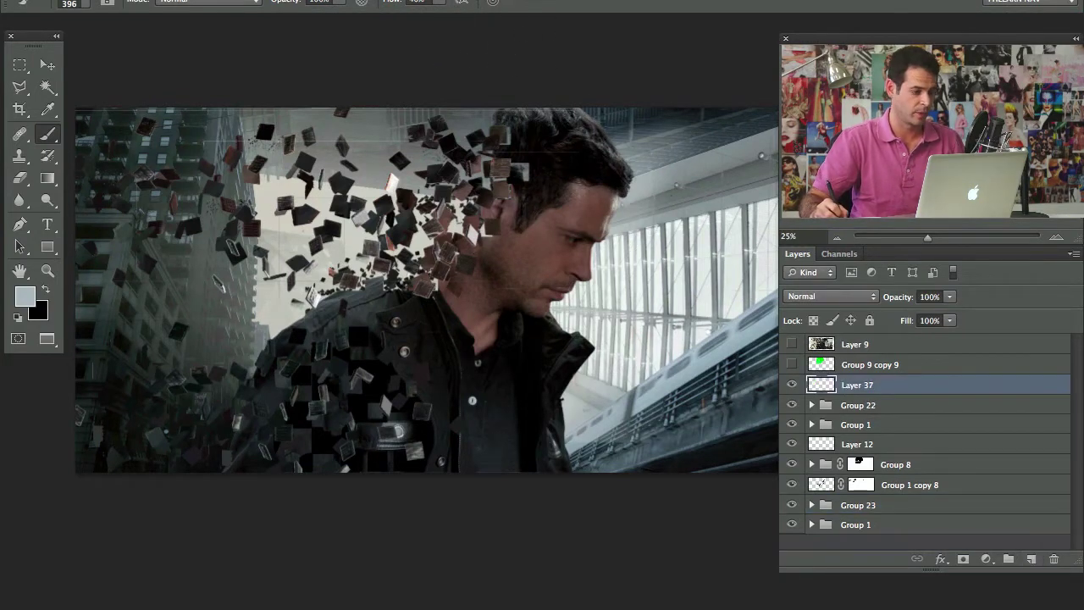
Select the bright background areas with Color Range, increasing the fuzziness to widen the selection
{"action": "left_click", "coordinate": [398, 2]}
{"action": "mouse_move", "coordinate": [351, 2]}
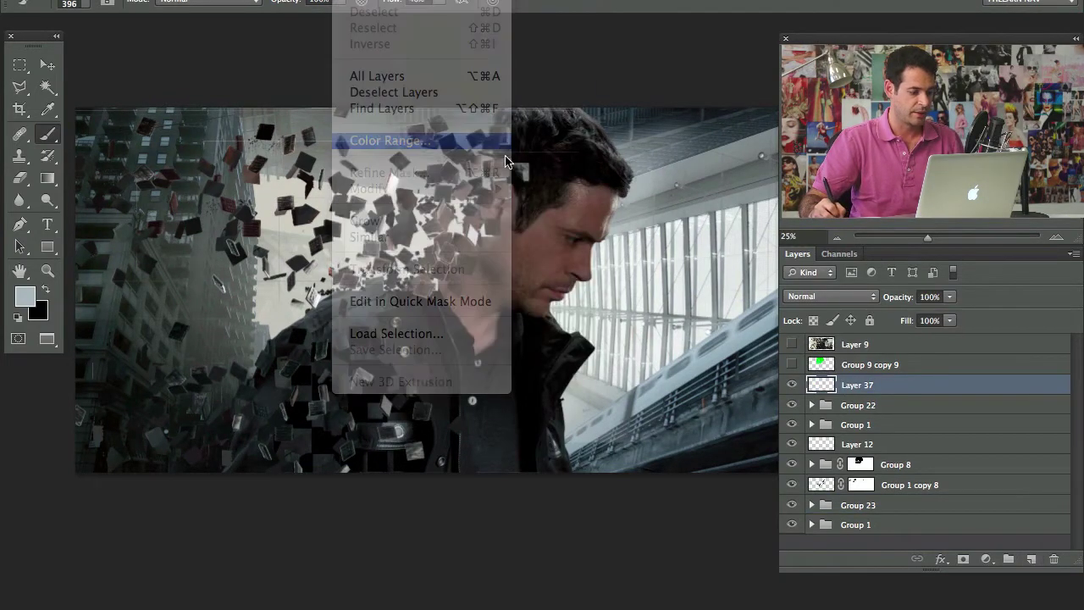
{"action": "left_click", "coordinate": [381, 141]}
{"action": "left_click", "coordinate": [365, 241]}
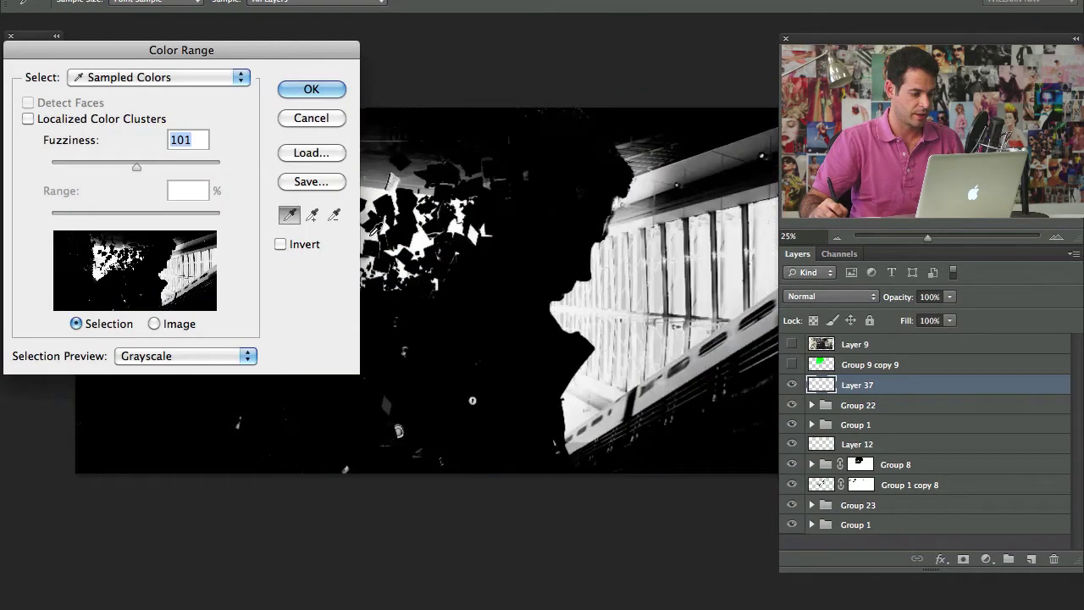
{"action": "left_click_drag", "start_coordinate": [305, 50], "coordinate": [250, 56]}
{"action": "left_click_drag", "start_coordinate": [121, 181], "coordinate": [153, 182]}
{"action": "left_click", "coordinate": [295, 101]}
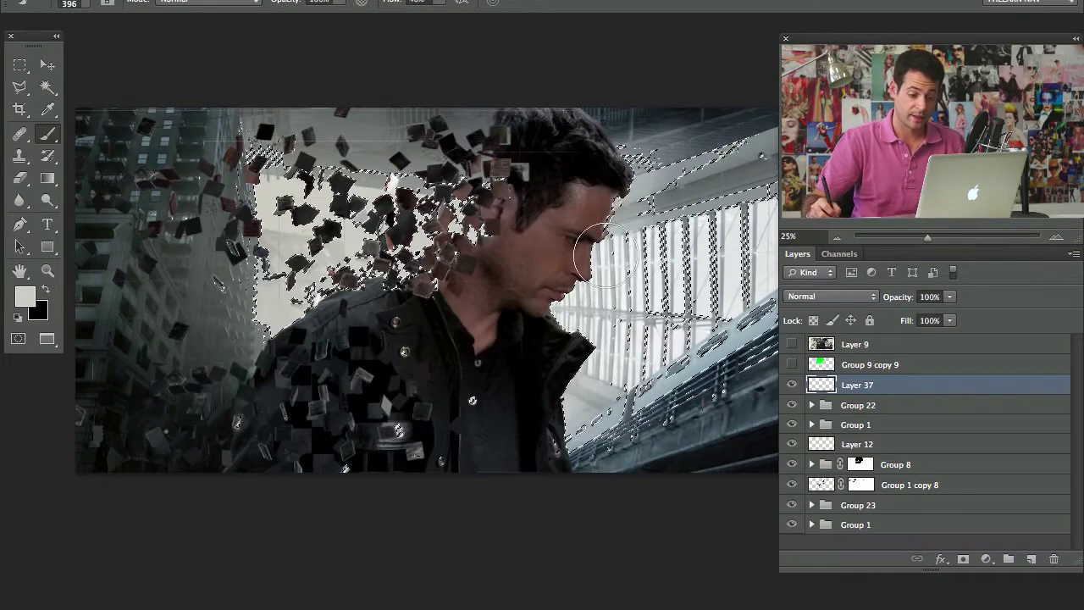
Copy the selected bright areas of the merged image on Layer 37 to their own layer and delete Layer 37
{"action": "left_click", "coordinate": [792, 385]}
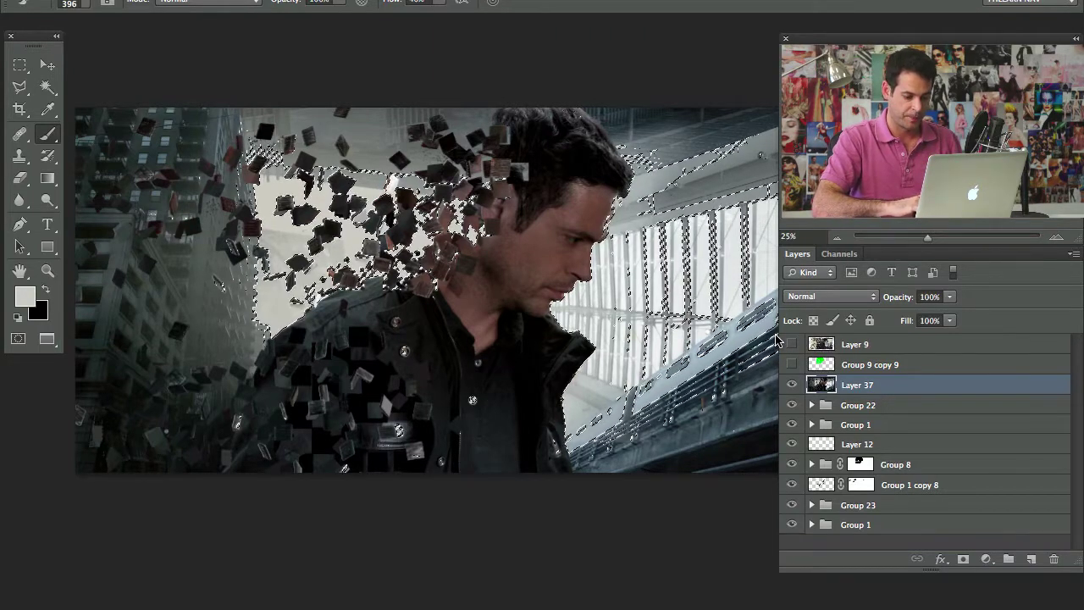
{"action": "key", "text": "ctrl+j"}
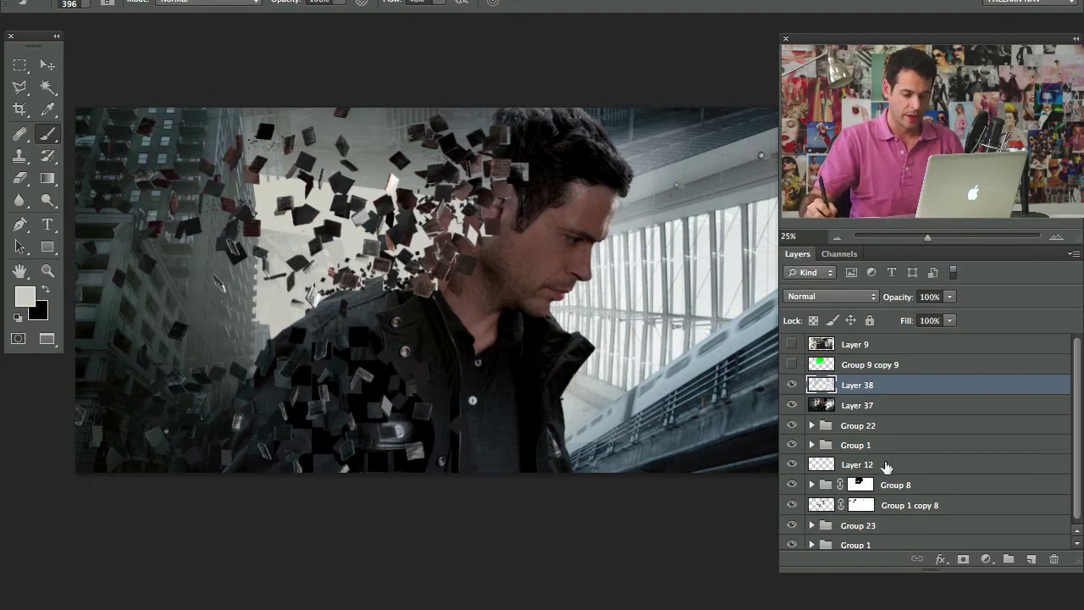
{"action": "left_click", "coordinate": [889, 405]}
{"action": "key", "text": "Delete"}
{"action": "left_click", "coordinate": [854, 385]}
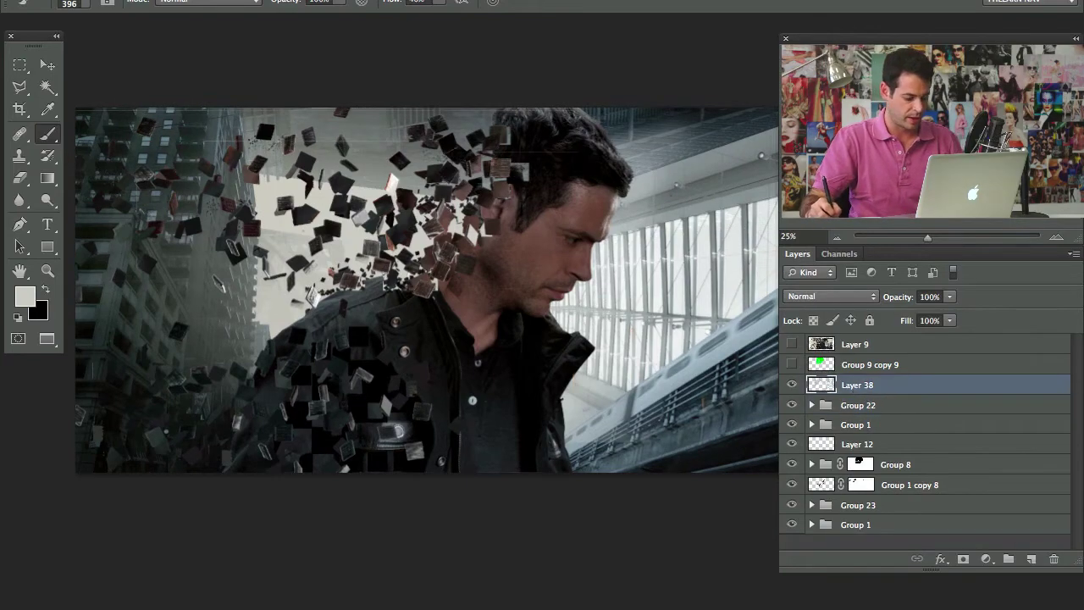
Shift Layer 38 across the canvas to inspect the extracted bright areas, and undo the move
{"action": "key", "text": "v"}
{"action": "left_click_drag", "start_coordinate": [520, 328], "coordinate": [483, 303]}
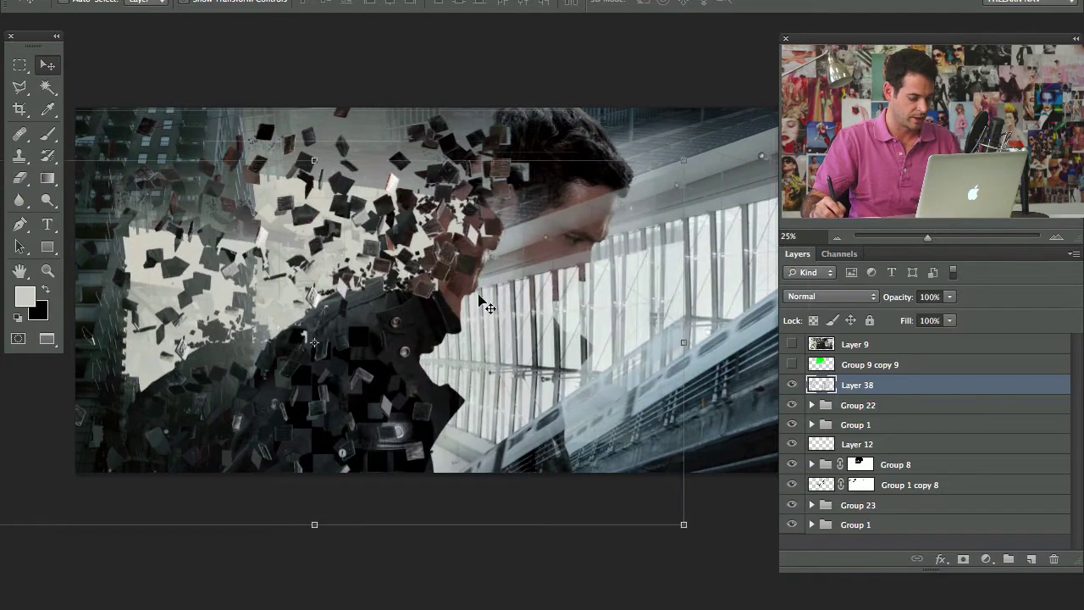
{"action": "key", "text": "ctrl+z"}
Duplicate Layer 38 as a backup, hide the copy and make the original Layer 38 active
{"action": "key", "text": "ctrl+j"}
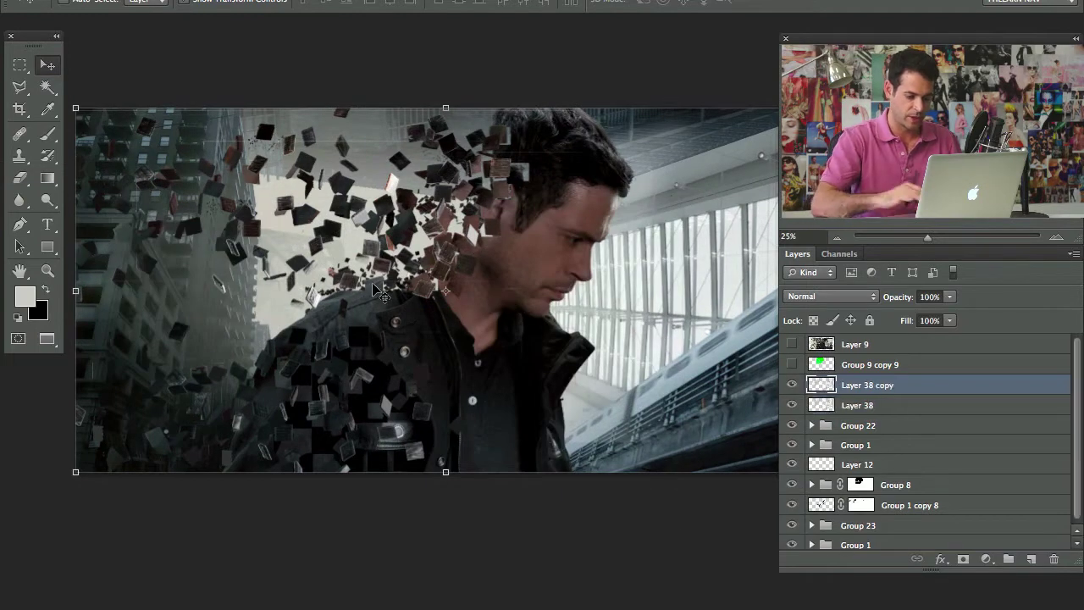
{"action": "left_click", "coordinate": [790, 386]}
{"action": "left_click", "coordinate": [853, 406]}
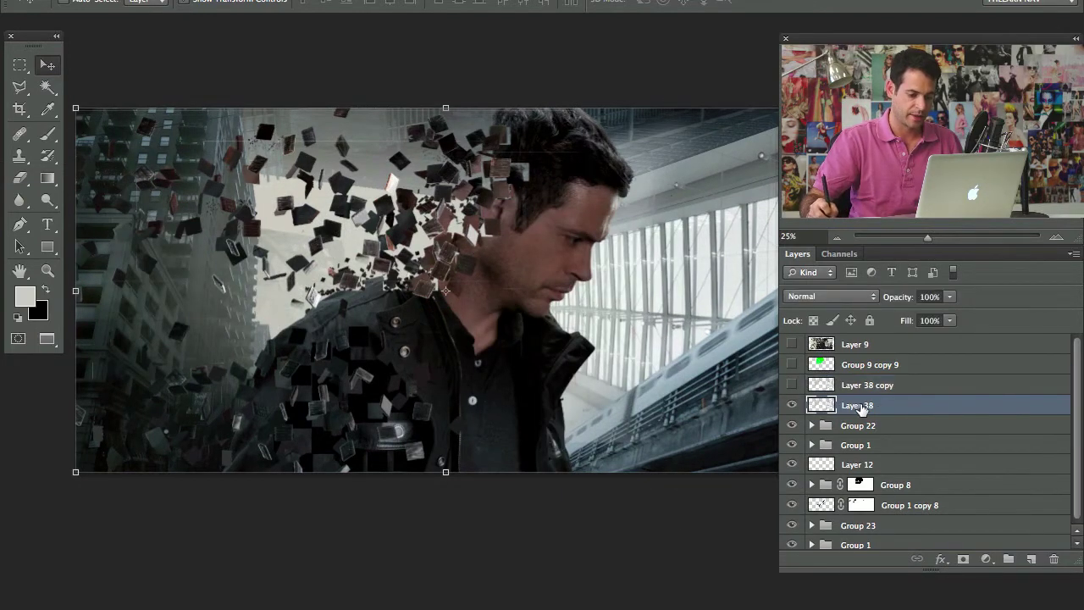
Apply a Motion Blur to Layer 38 with an angle of -12° and a distance of 32 pixels
{"action": "key", "text": "ctrl+plus"}
{"action": "key", "text": "super+plus"}
{"action": "left_click_drag", "start_coordinate": [475, 279], "coordinate": [749, 395]}
{"action": "left_click_drag", "start_coordinate": [456, 334], "coordinate": [547, 346]}
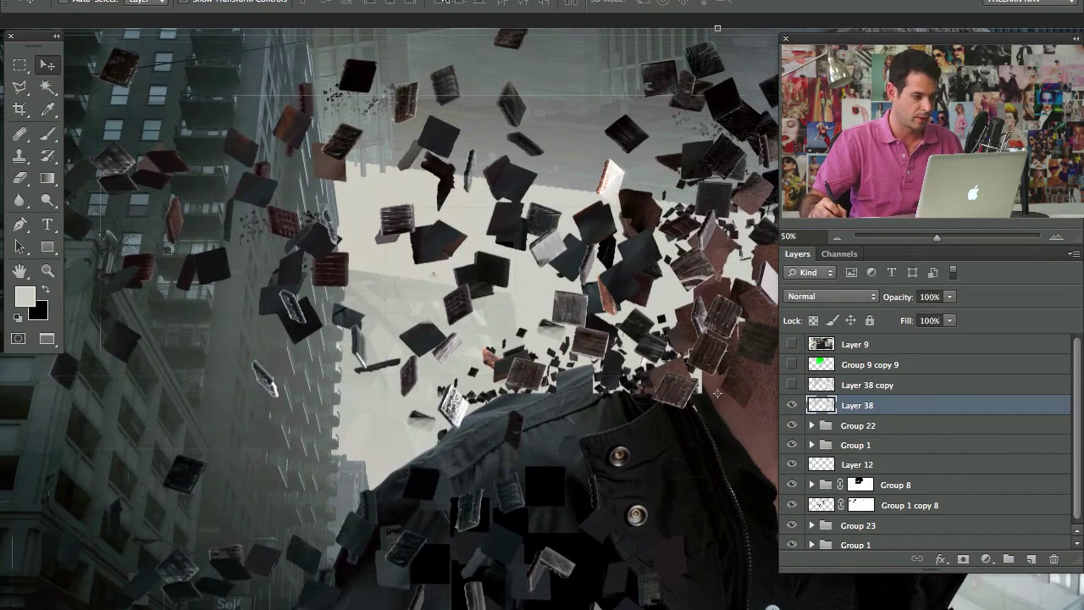
{"action": "left_click", "coordinate": [406, 1]}
{"action": "mouse_move", "coordinate": [454, 176]}
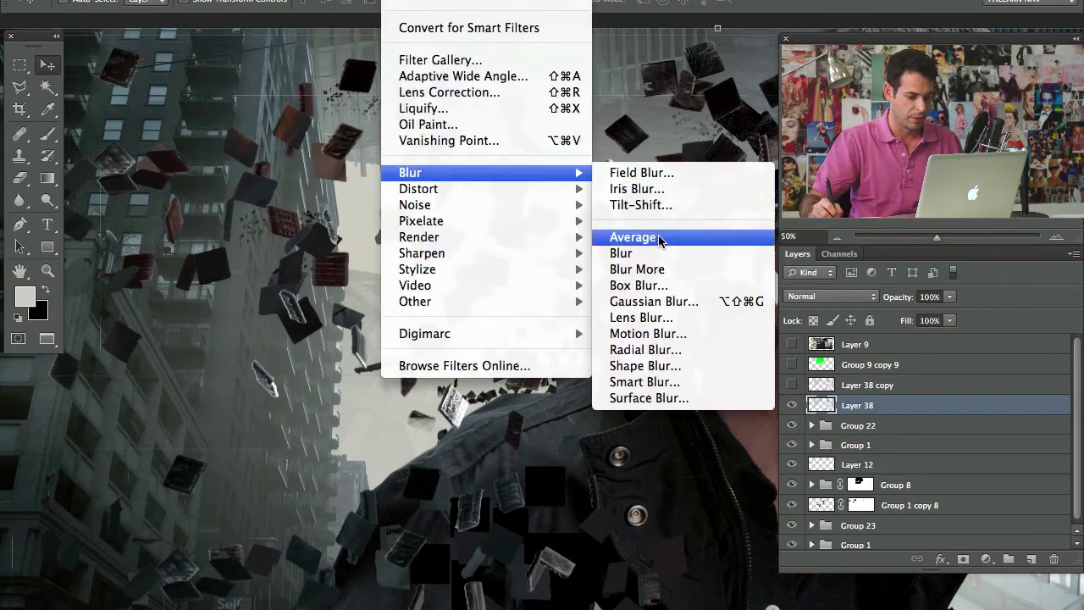
{"action": "left_click", "coordinate": [665, 337]}
{"action": "left_click_drag", "start_coordinate": [621, 182], "coordinate": [309, 163]}
{"action": "left_click_drag", "start_coordinate": [297, 416], "coordinate": [309, 401]}
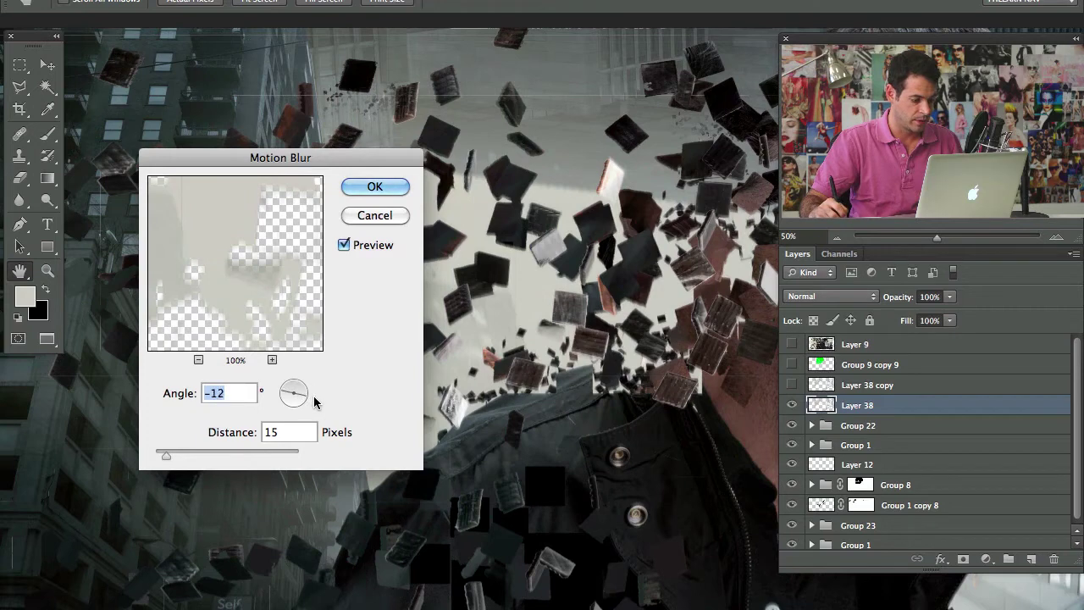
{"action": "left_click_drag", "start_coordinate": [167, 455], "coordinate": [181, 457]}
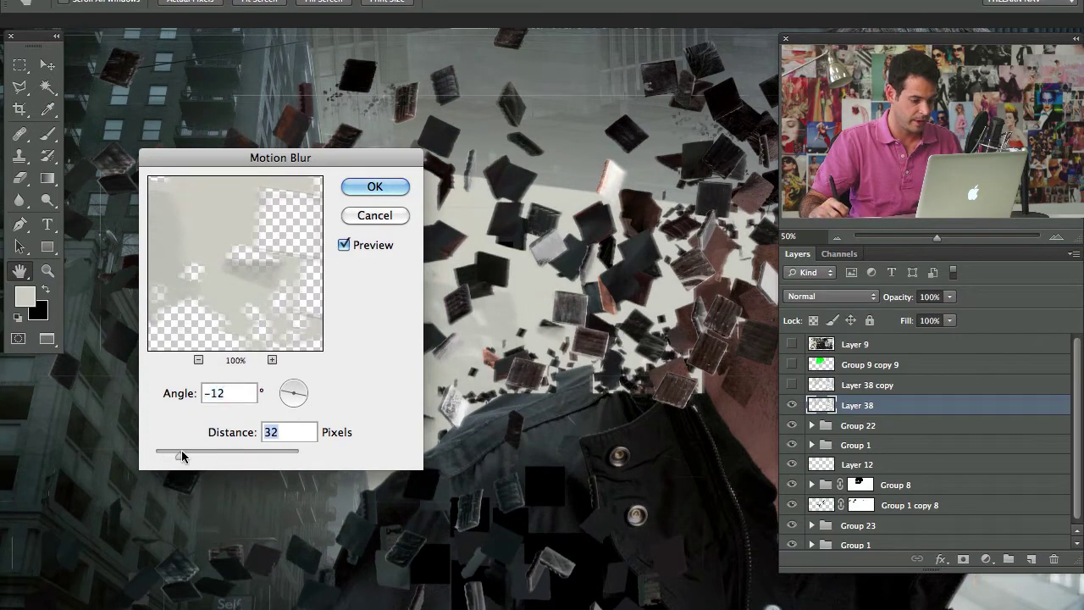
{"action": "left_click", "coordinate": [383, 189]}
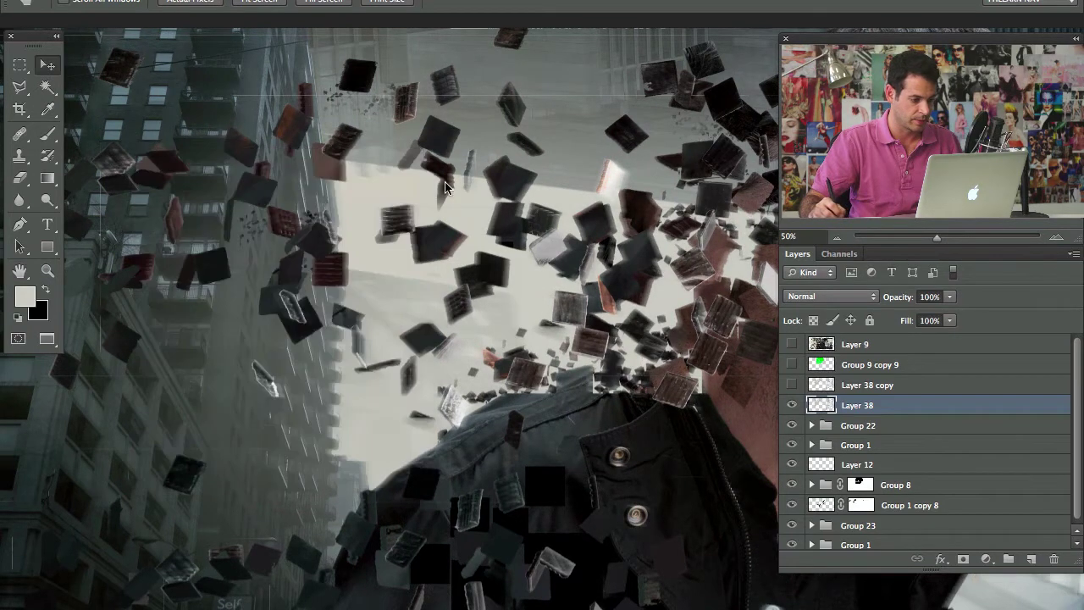
Compare the fragments with and without the motion-blurred light of Layer 38
{"action": "left_click", "coordinate": [792, 406]}
{"action": "left_click", "coordinate": [791, 406]}
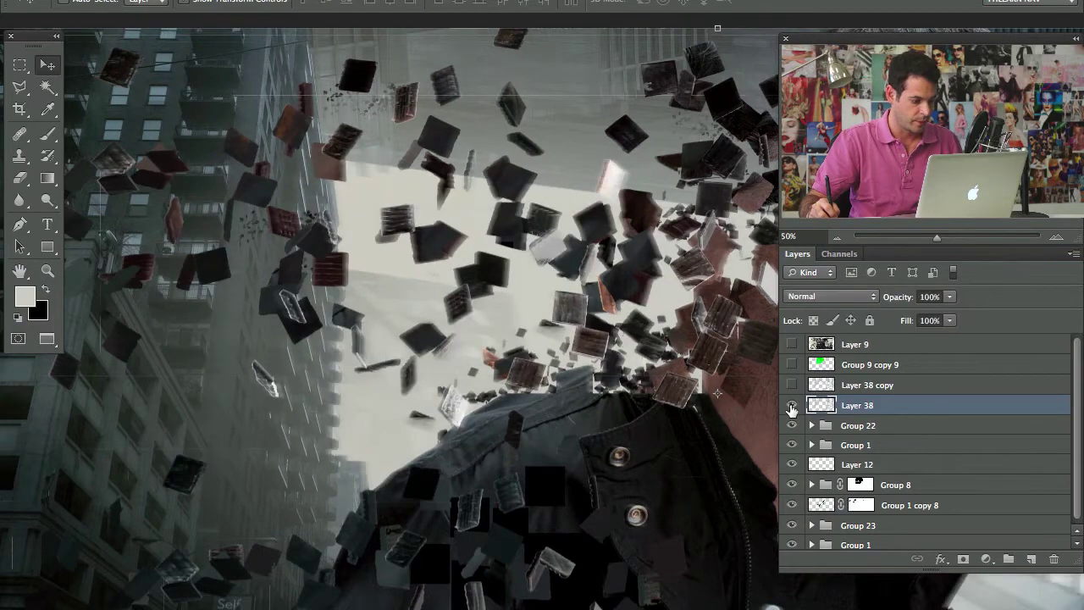
{"action": "left_click", "coordinate": [791, 407]}
{"action": "left_click", "coordinate": [792, 407]}
{"action": "left_click", "coordinate": [791, 406]}
{"action": "left_click", "coordinate": [792, 407]}
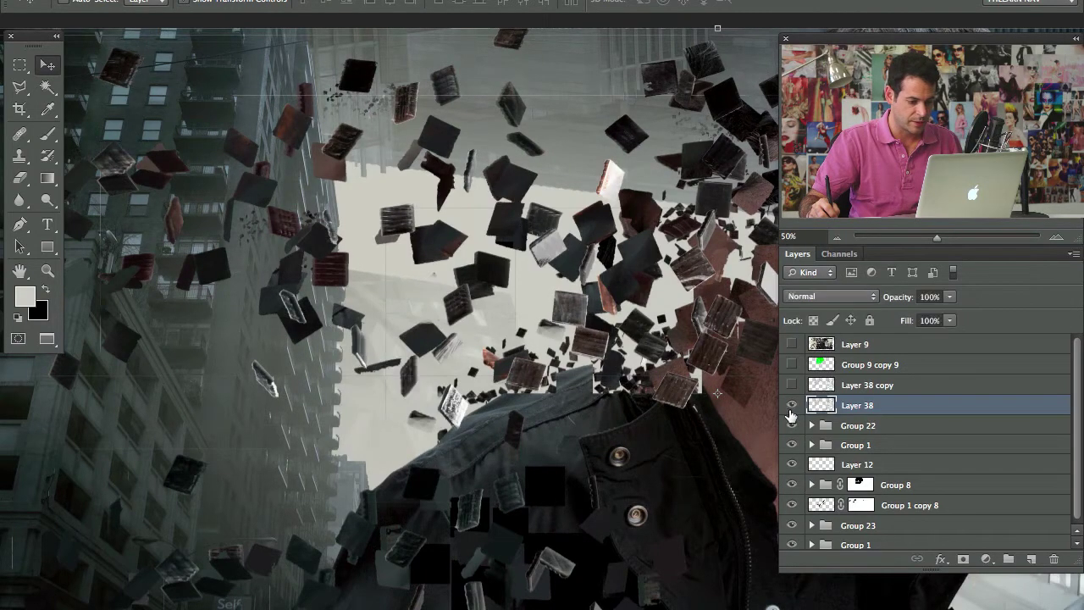
Hide and show Layer 38 repeatedly to examine its light spill over the fragments at the shoulder, neck and face
{"action": "left_click", "coordinate": [792, 406]}
{"action": "left_click", "coordinate": [792, 406]}
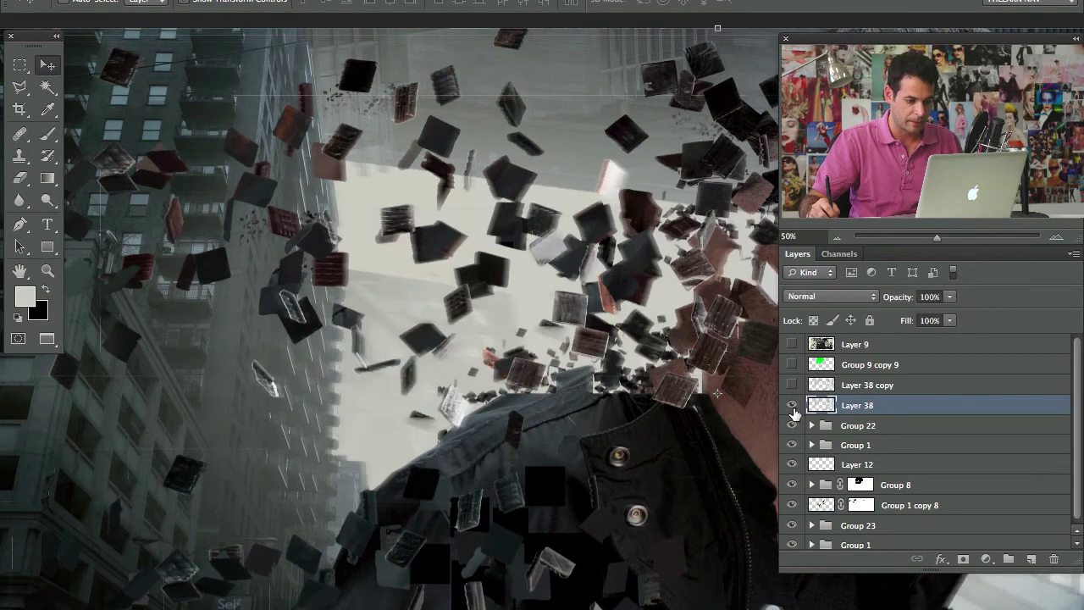
{"action": "left_click", "coordinate": [792, 406]}
{"action": "left_click", "coordinate": [792, 407]}
{"action": "left_click", "coordinate": [792, 406]}
{"action": "left_click", "coordinate": [792, 407]}
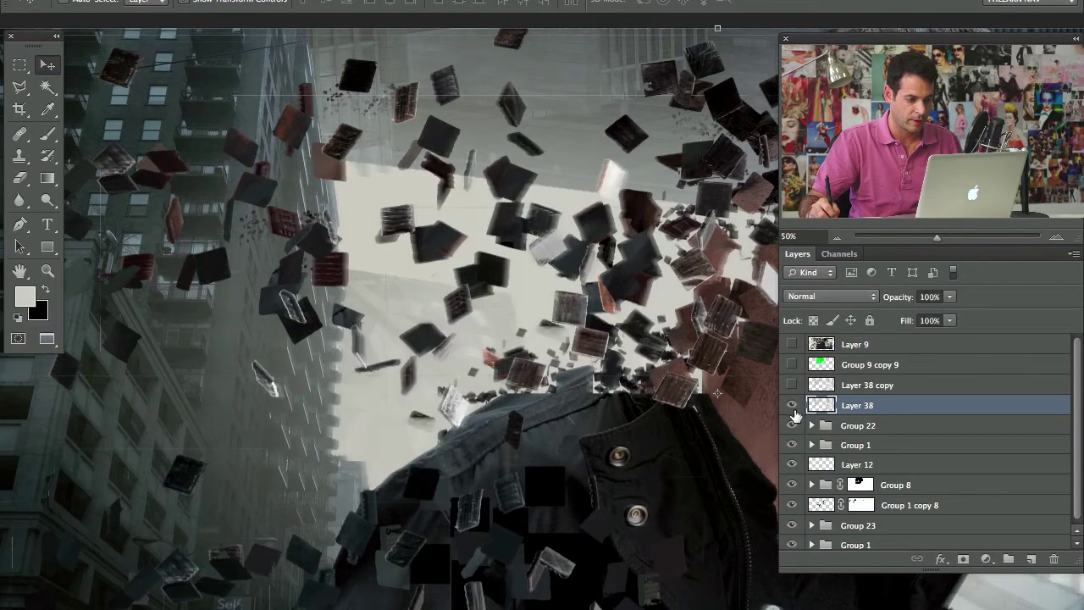
{"action": "left_click_drag", "start_coordinate": [357, 330], "coordinate": [245, 302]}
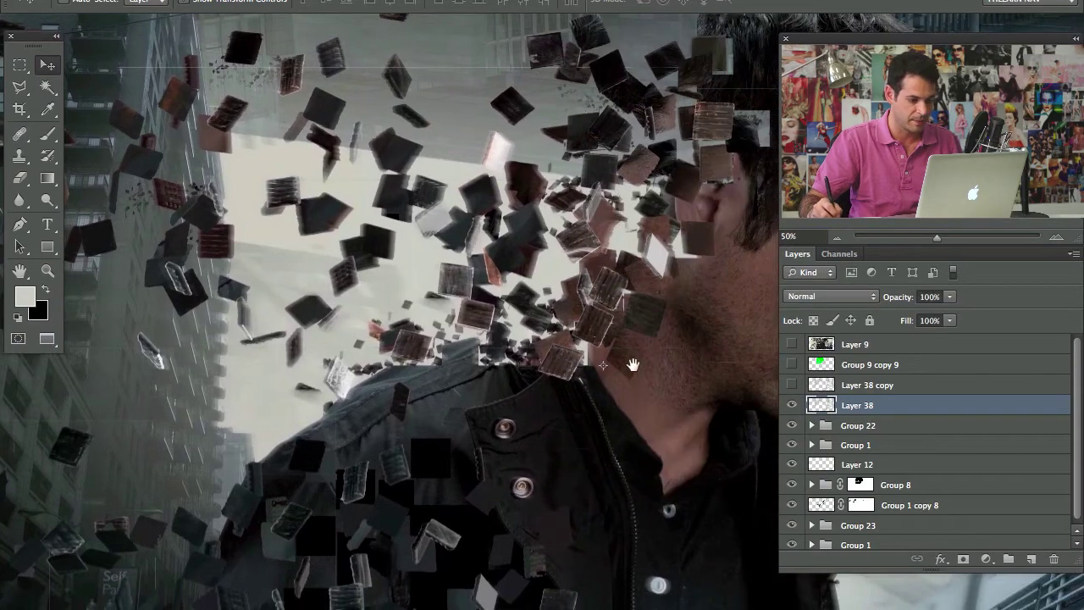
{"action": "left_click_drag", "start_coordinate": [633, 365], "coordinate": [551, 388]}
{"action": "left_click", "coordinate": [790, 408]}
{"action": "left_click", "coordinate": [790, 410]}
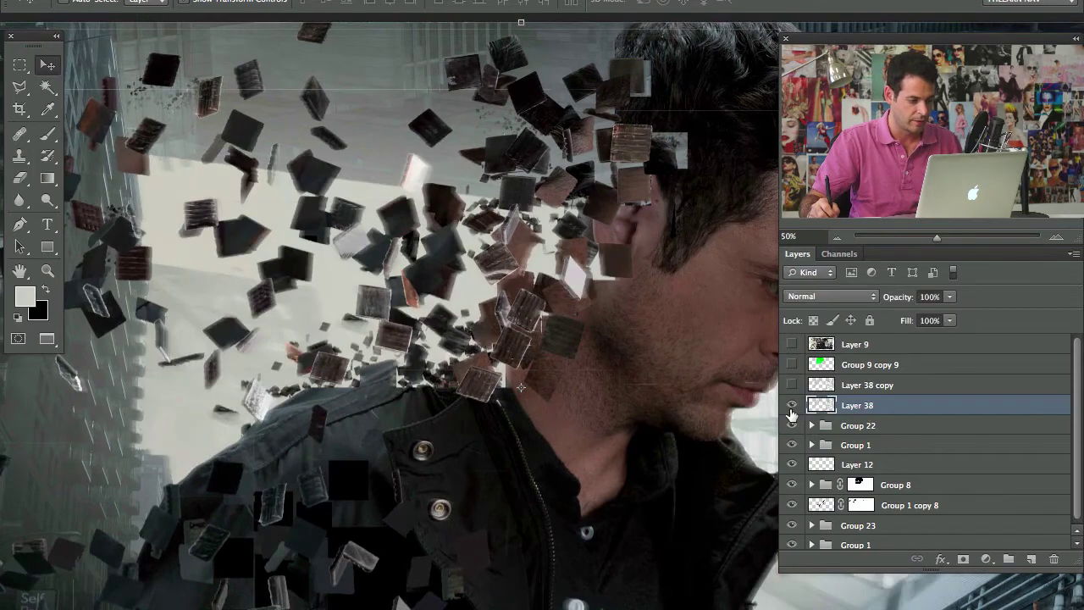
{"action": "left_click", "coordinate": [789, 411]}
{"action": "left_click", "coordinate": [789, 415]}
{"action": "left_click", "coordinate": [790, 416]}
{"action": "left_click", "coordinate": [791, 417]}
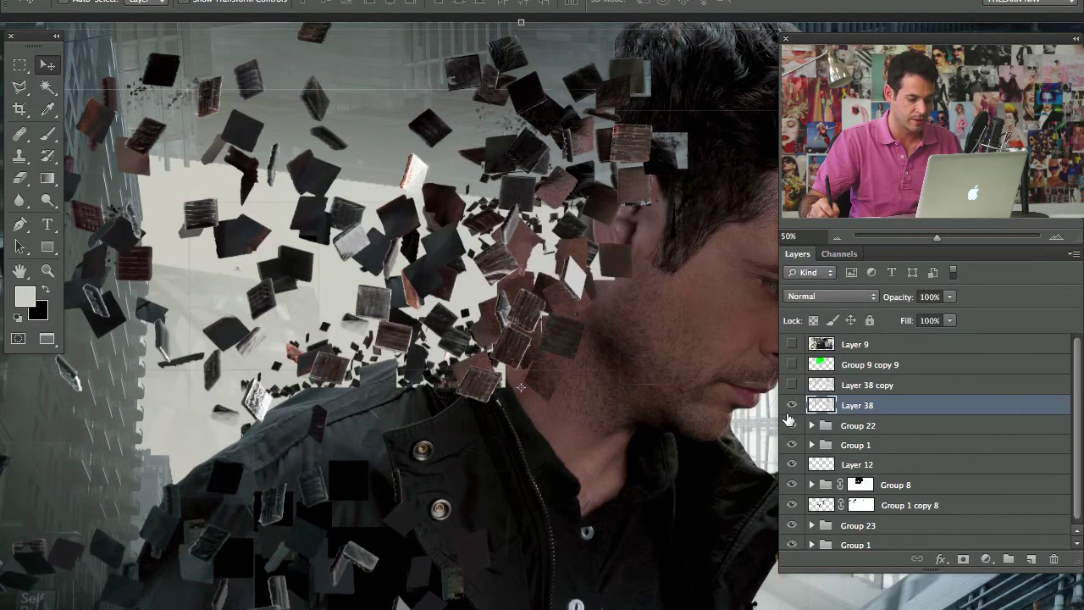
{"action": "left_click", "coordinate": [792, 409]}
{"action": "left_click", "coordinate": [791, 411]}
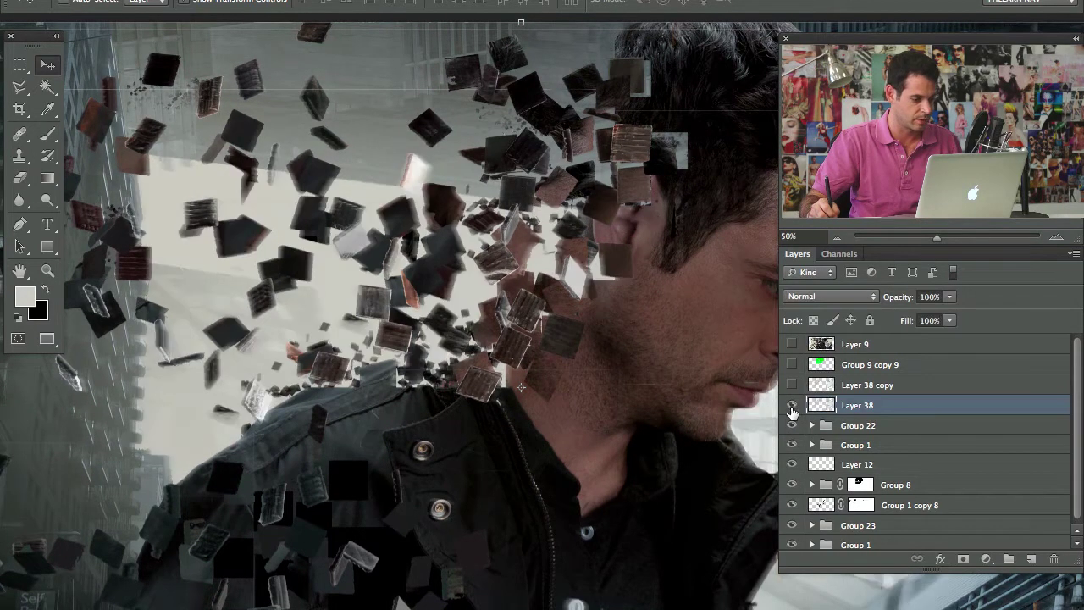
{"action": "scroll", "coordinate": [496, 411], "scroll_direction": "right", "scroll_amount": 7}
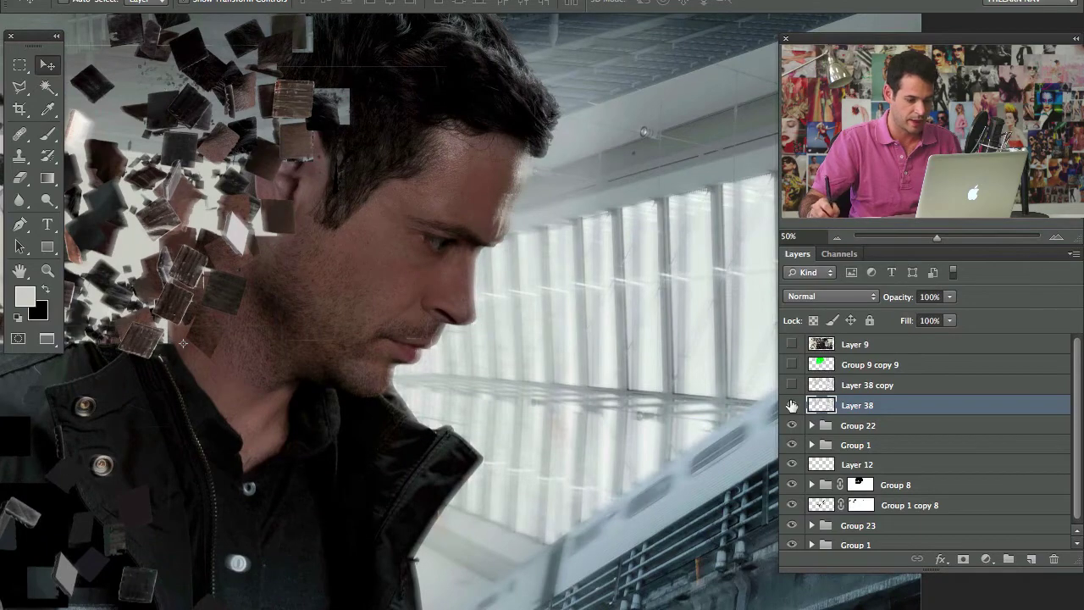
{"action": "left_click", "coordinate": [792, 405]}
{"action": "left_click", "coordinate": [792, 405]}
Show Layer 38 copy and apply a Gaussian Blur with a radius of 34.6 pixels to it
{"action": "left_click", "coordinate": [852, 391]}
{"action": "left_click_drag", "start_coordinate": [443, 377], "coordinate": [494, 386]}
{"action": "key", "text": "ctrl+alt+f"}
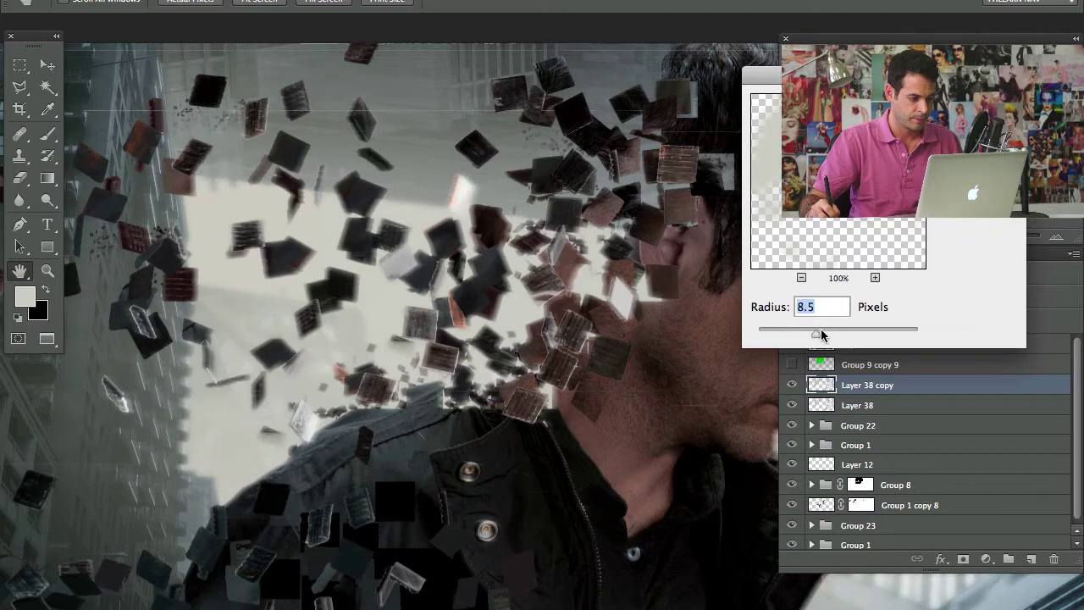
{"action": "left_click_drag", "start_coordinate": [826, 336], "coordinate": [836, 338]}
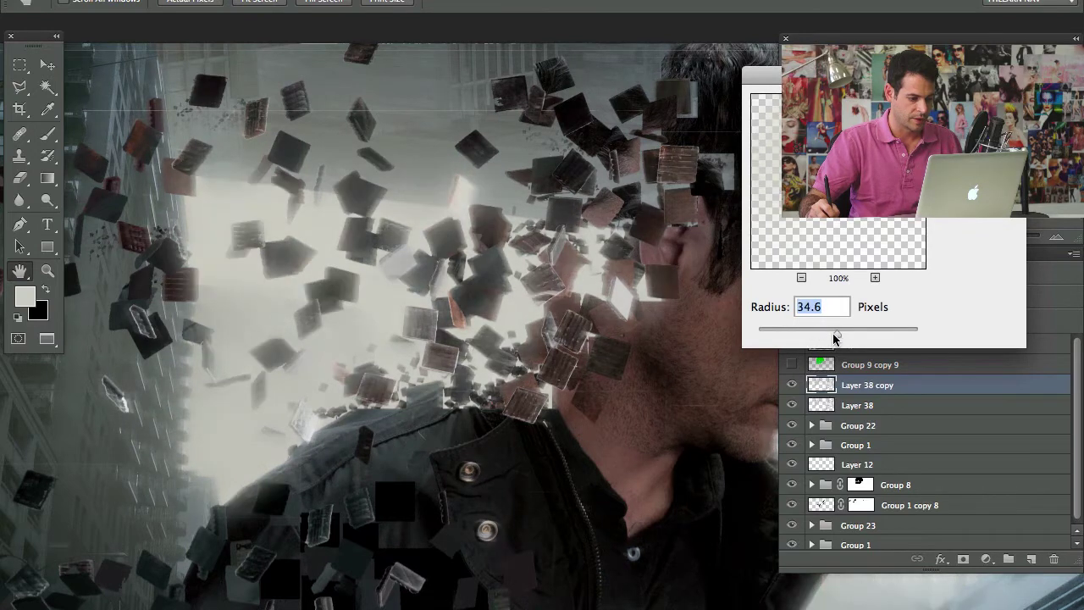
{"action": "key", "text": "Return"}
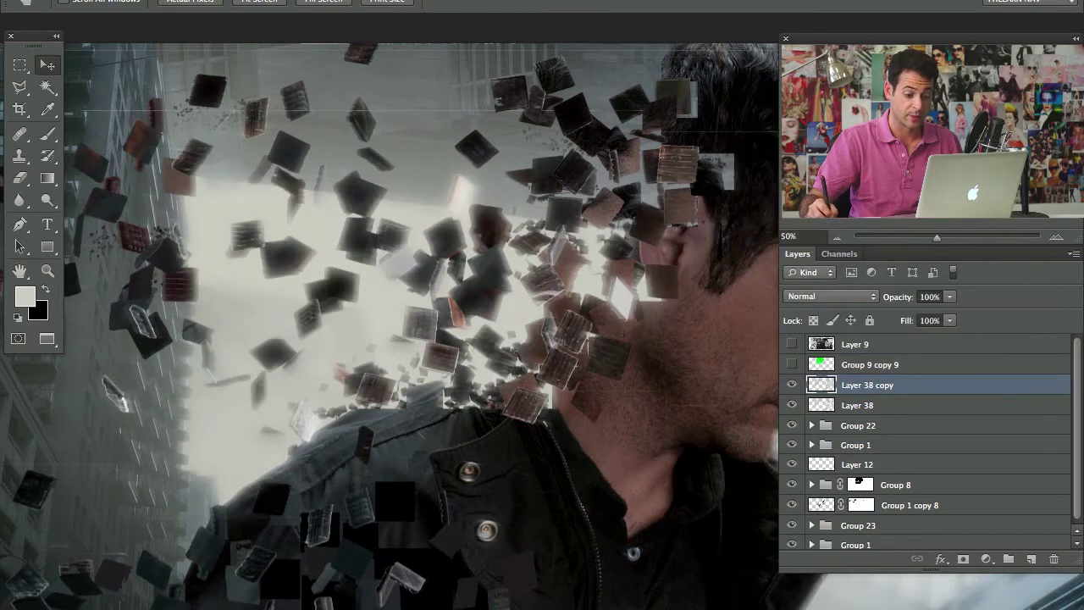
Compare the image with and without the blurred Layer 38 copy and set that layer's opacity to 45%
{"action": "left_click", "coordinate": [792, 385]}
{"action": "left_click", "coordinate": [792, 385]}
{"action": "left_click", "coordinate": [792, 384]}
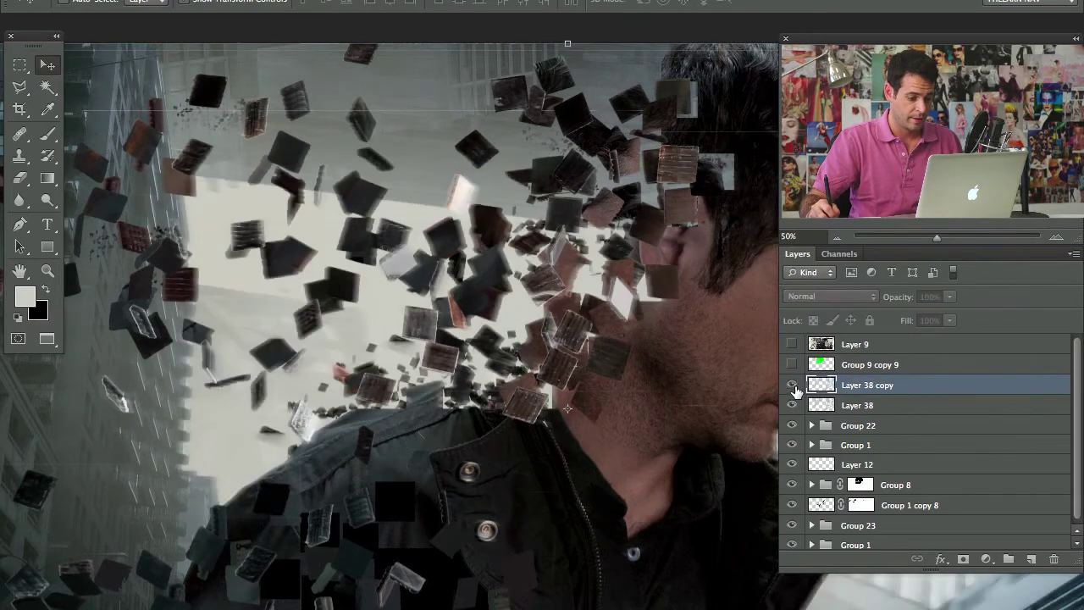
{"action": "left_click", "coordinate": [792, 385]}
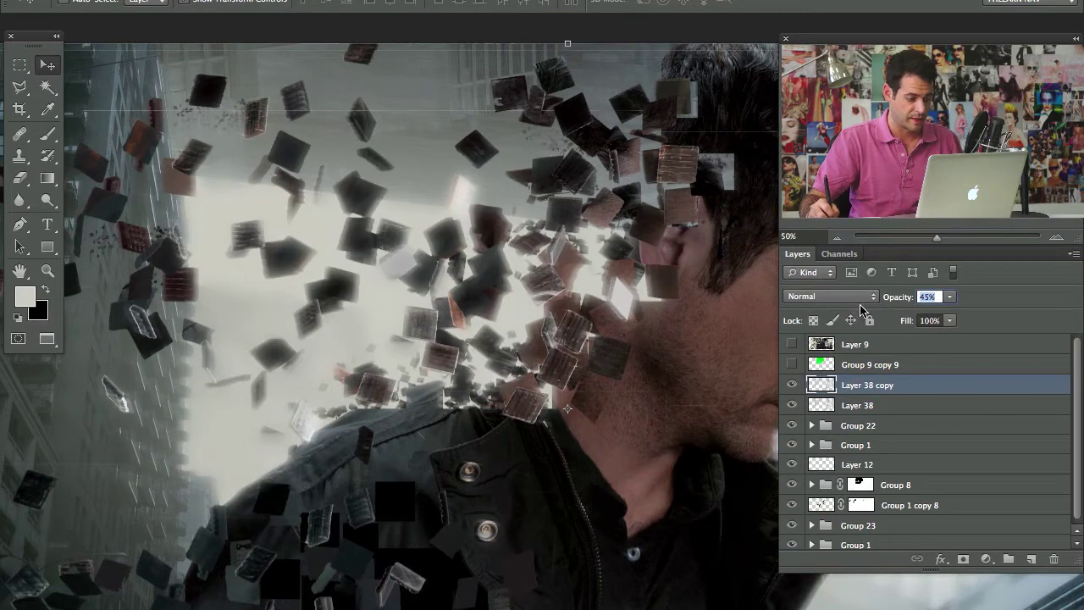
{"action": "key", "text": "Return"}
Compare the fragments with and without both light layers, and check the fragments held in Group 22
{"action": "left_click", "coordinate": [792, 405]}
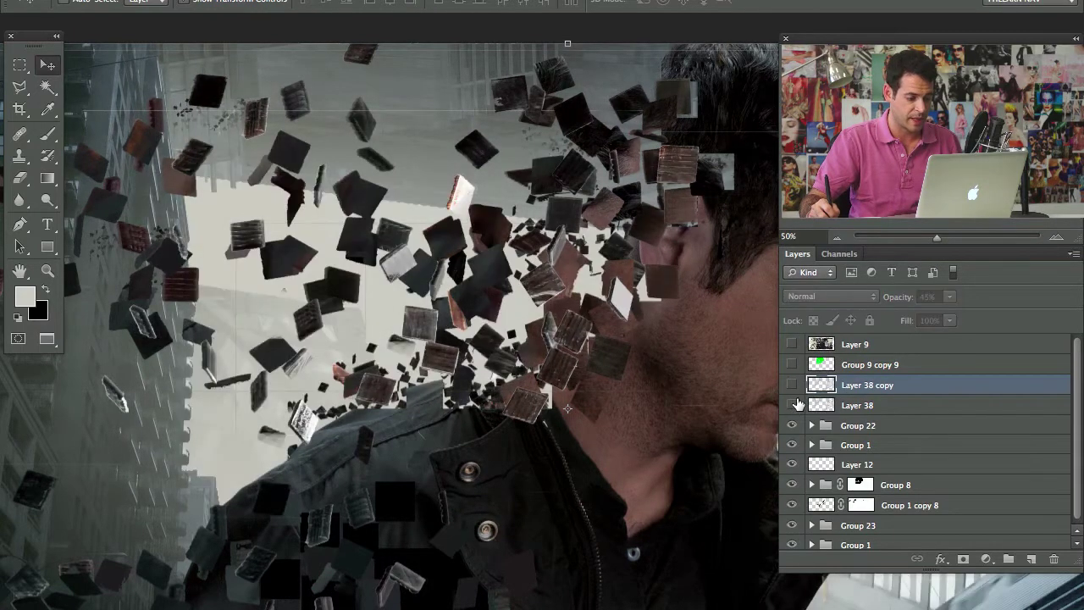
{"action": "left_click", "coordinate": [793, 385]}
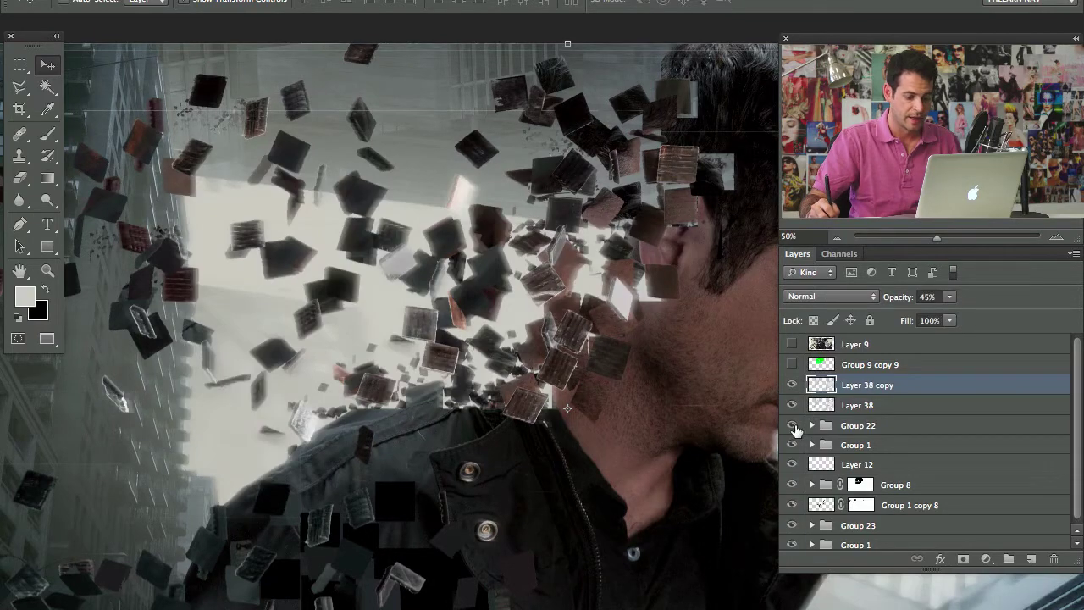
{"action": "left_click", "coordinate": [793, 427]}
{"action": "left_click", "coordinate": [793, 430]}
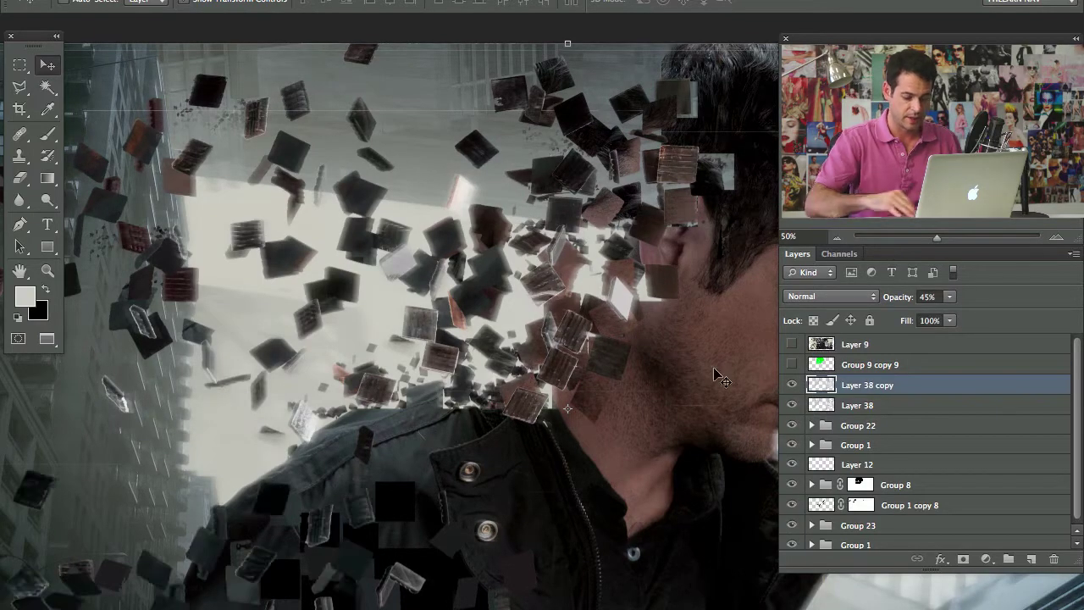
{"action": "key", "text": "super+minus"}
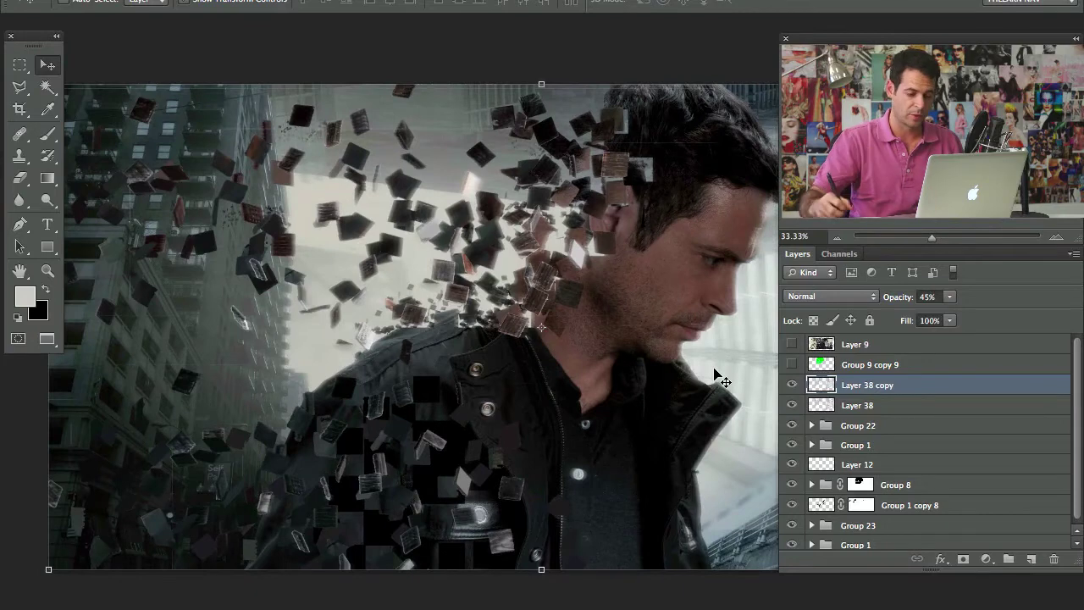
Hide Layer 38 and Layer 38 copy, and check which fragments Group 22 and Group 1 contain
{"action": "left_click_drag", "start_coordinate": [793, 385], "coordinate": [793, 403]}
{"action": "left_click", "coordinate": [793, 427]}
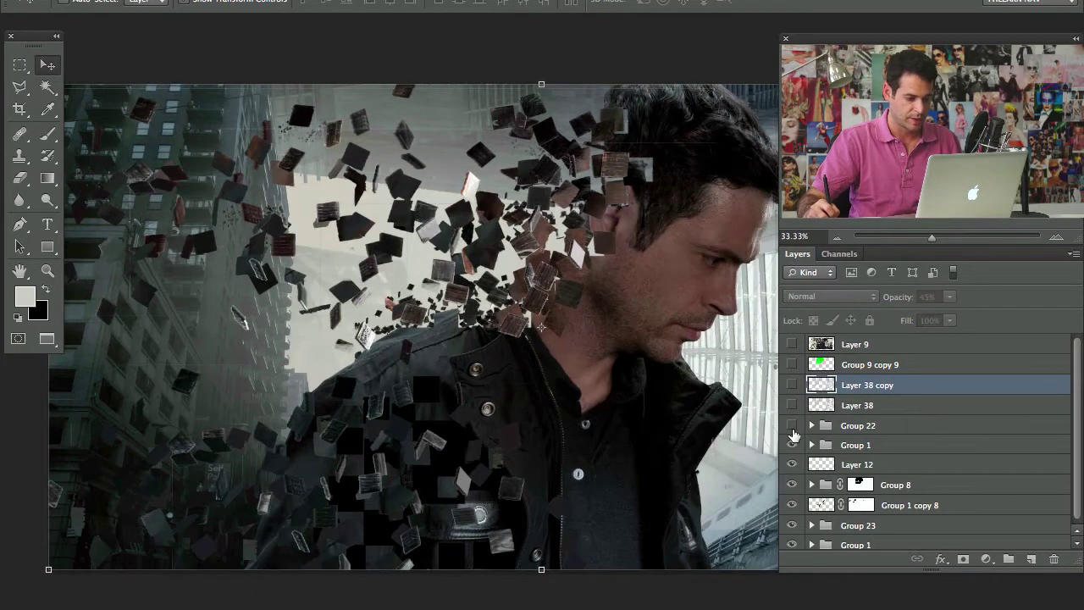
{"action": "left_click", "coordinate": [792, 429]}
{"action": "left_click", "coordinate": [793, 446]}
{"action": "left_click", "coordinate": [792, 446]}
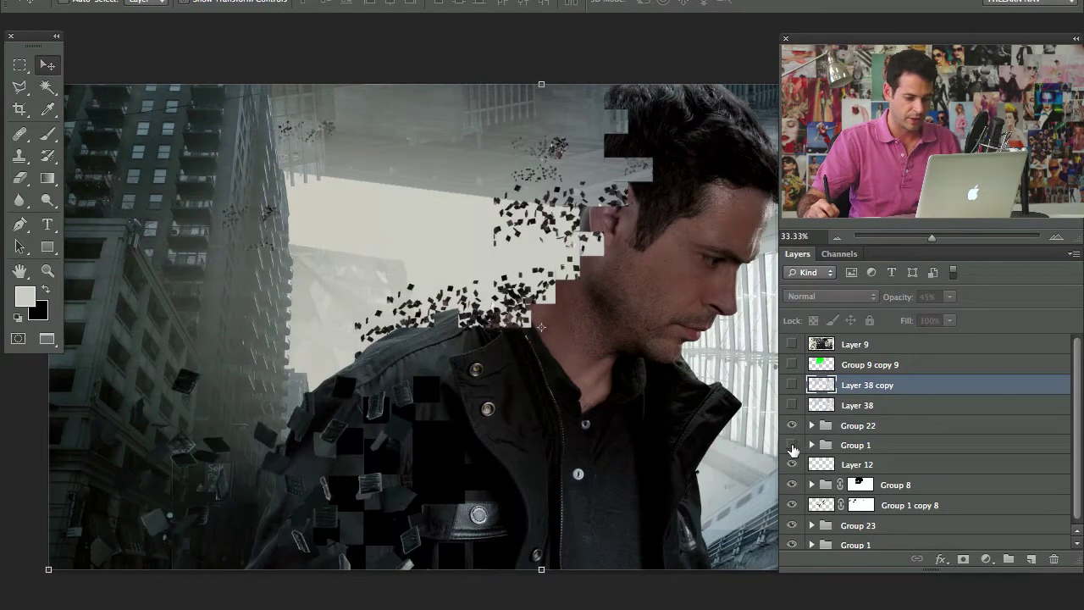
{"action": "left_click", "coordinate": [793, 445]}
Combine Group 22, Group 1 and Layer 12 into one new layer group
{"action": "left_click", "coordinate": [861, 426]}
{"action": "left_click", "coordinate": [877, 445], "text": "shift"}
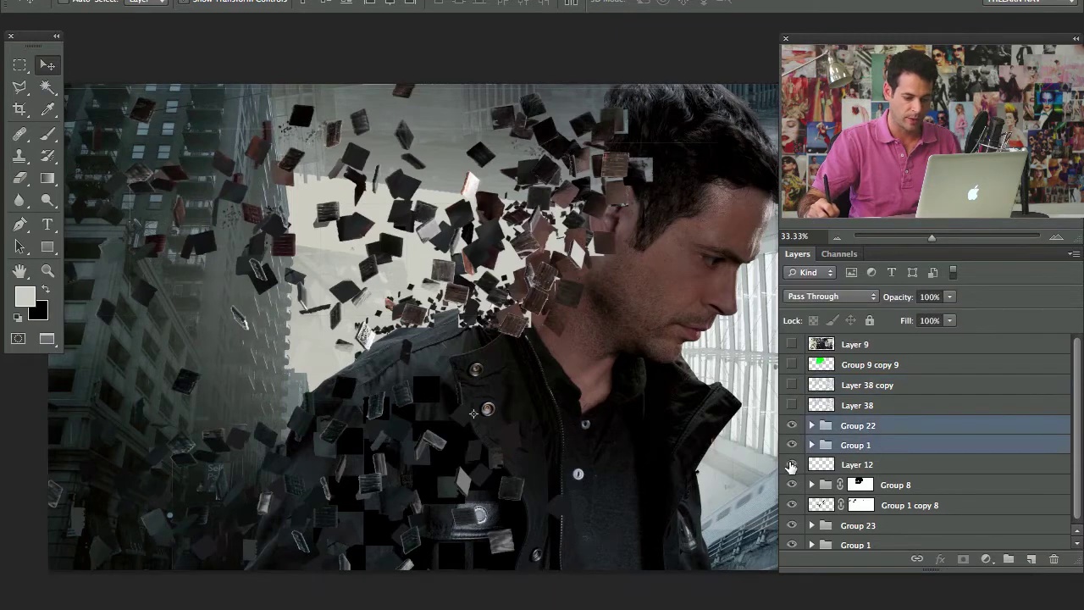
{"action": "left_click", "coordinate": [793, 486]}
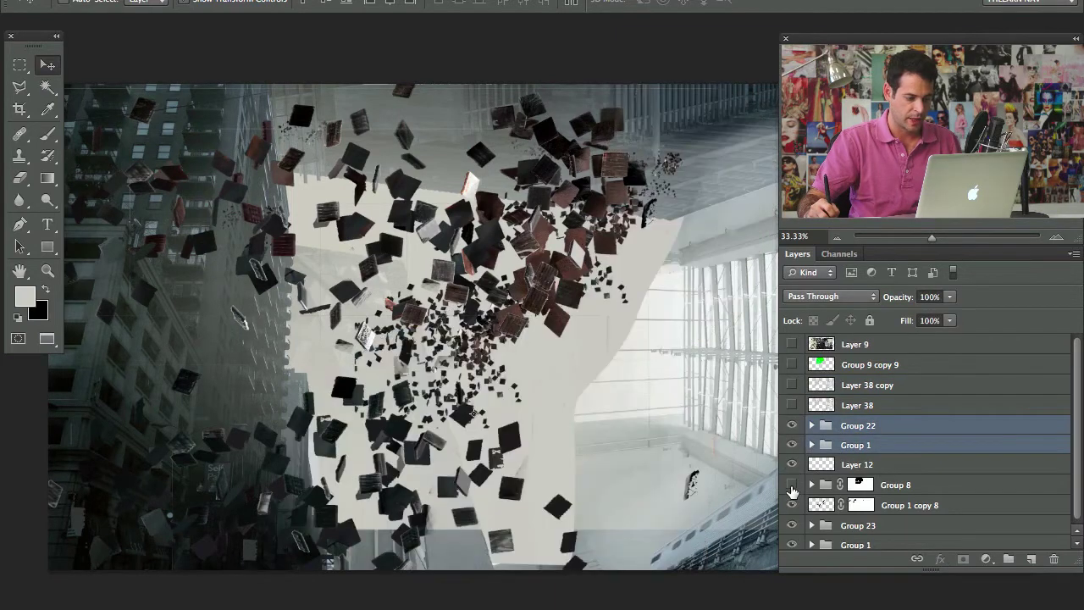
{"action": "left_click", "coordinate": [791, 465]}
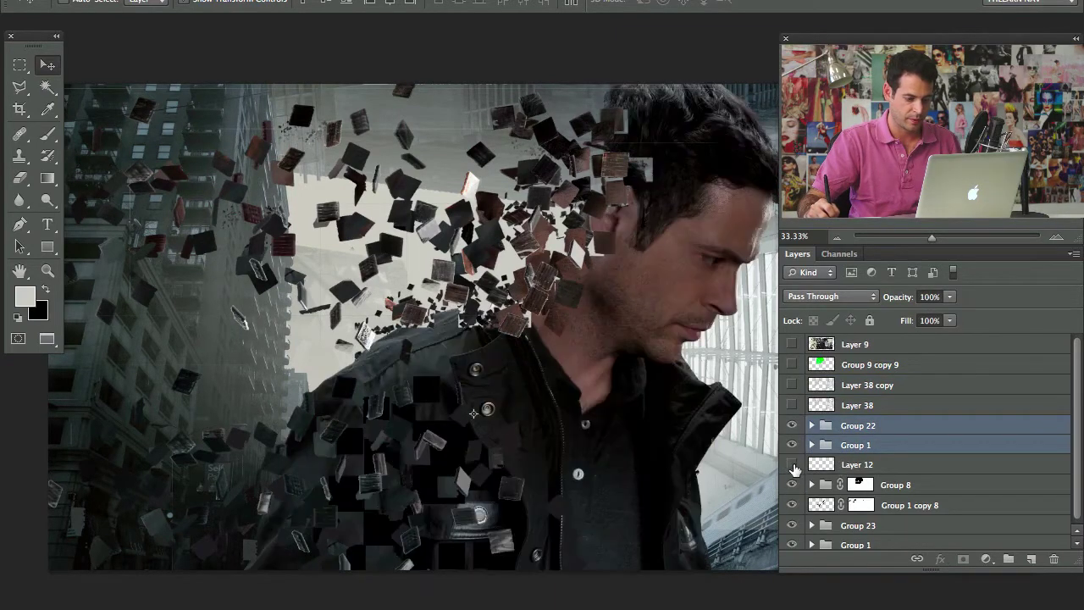
{"action": "left_click", "coordinate": [877, 470], "text": "shift"}
{"action": "key", "text": "ctrl+g"}
Duplicate Group 24, merge the copy into a single layer and hide the original group
{"action": "left_click_drag", "start_coordinate": [910, 432], "coordinate": [1032, 558]}
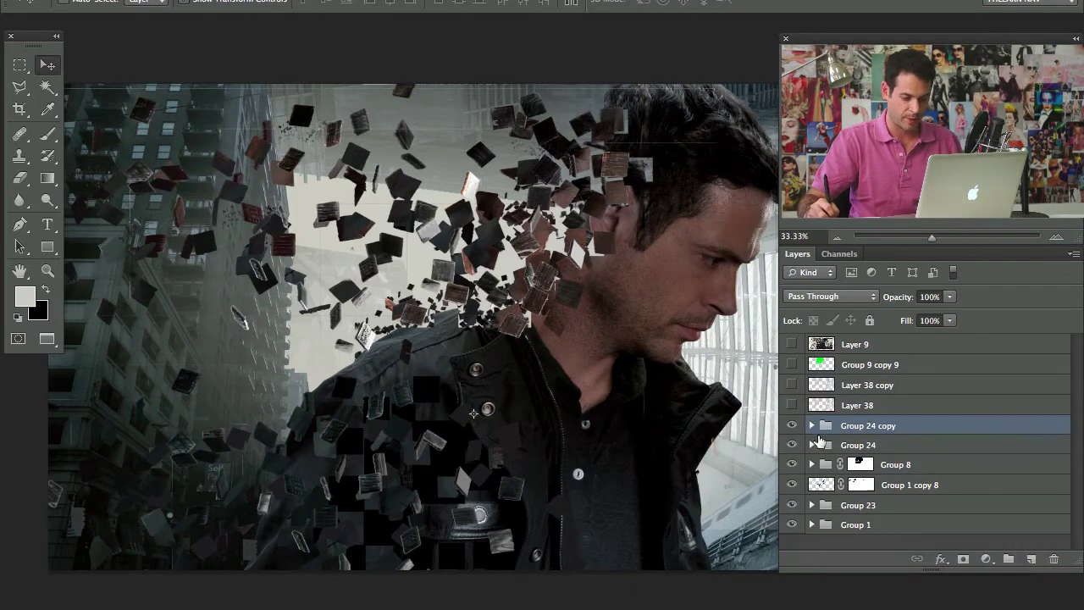
{"action": "key", "text": "ctrl+e"}
{"action": "left_click", "coordinate": [792, 445]}
Hide and show the merged Group 24 copy layer to check which fragments it contains
{"action": "left_click", "coordinate": [793, 427]}
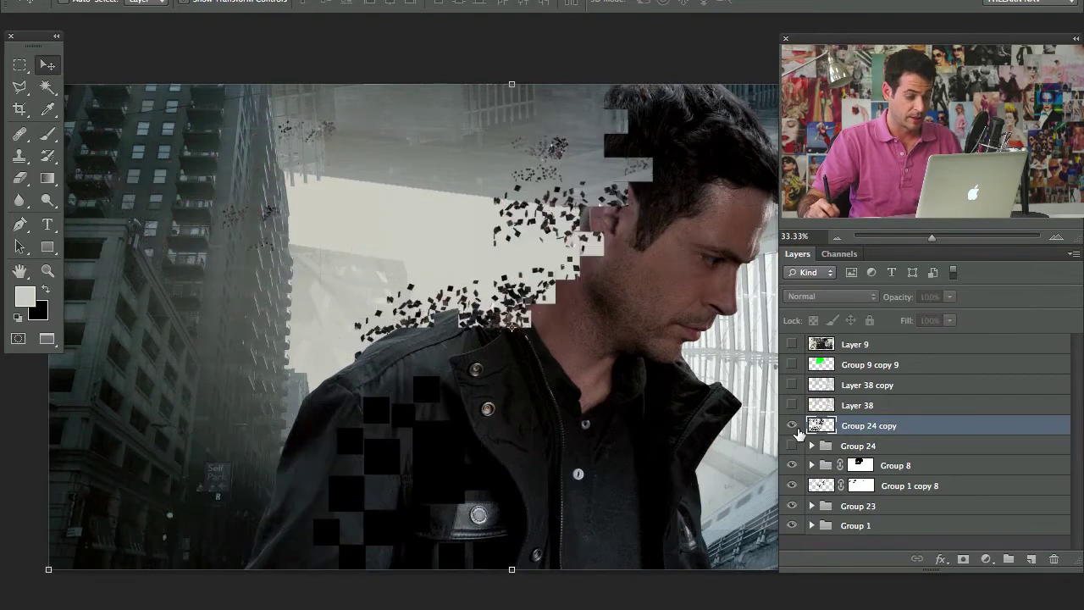
{"action": "left_click", "coordinate": [793, 428]}
{"action": "left_click", "coordinate": [791, 427]}
{"action": "left_click", "coordinate": [790, 427]}
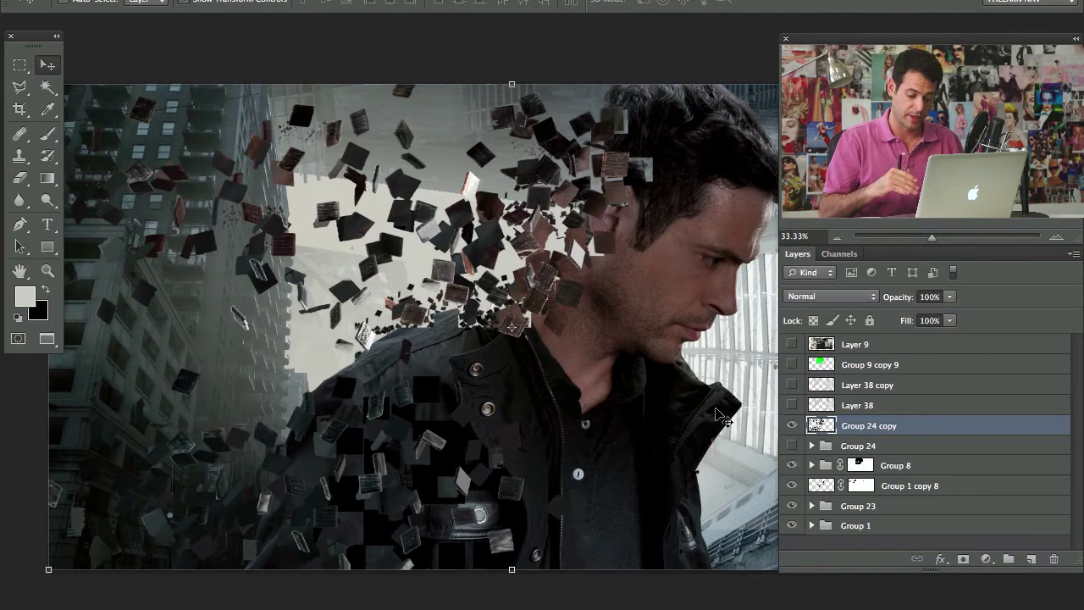
{"action": "left_click", "coordinate": [791, 425]}
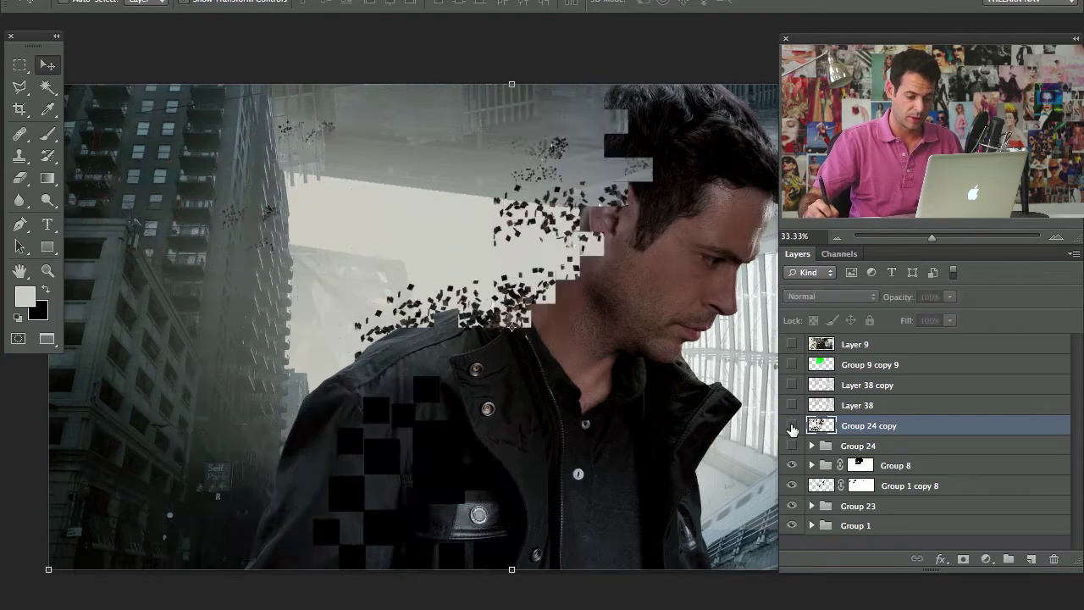
{"action": "left_click", "coordinate": [791, 426]}
{"action": "left_click", "coordinate": [792, 447]}
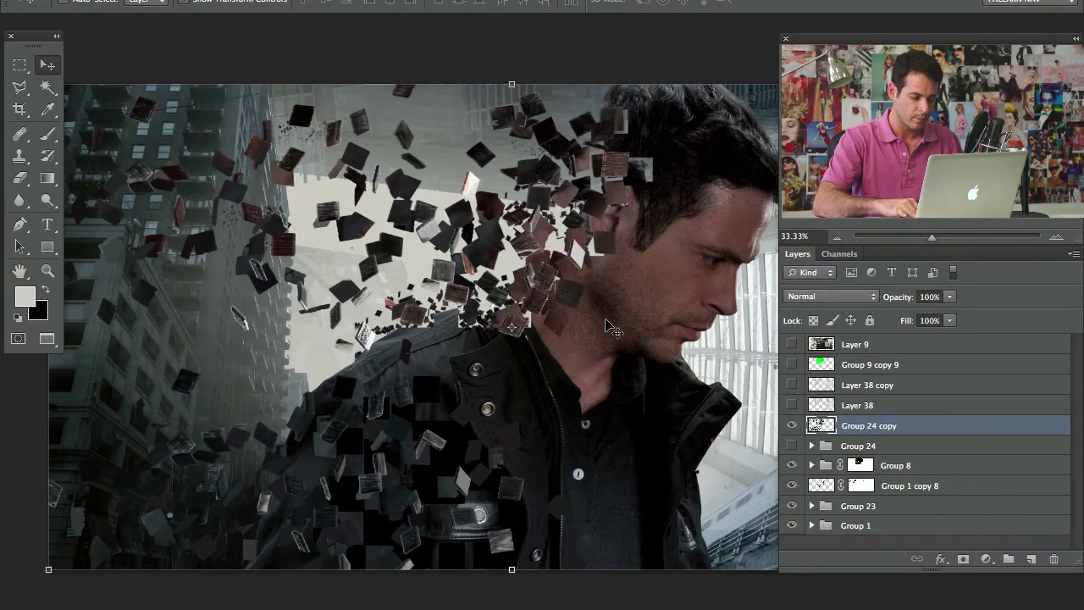
{"action": "scroll", "coordinate": [606, 326], "scroll_direction": "up", "scroll_amount": 1, "text": "alt"}
{"action": "left_click", "coordinate": [405, 1]}
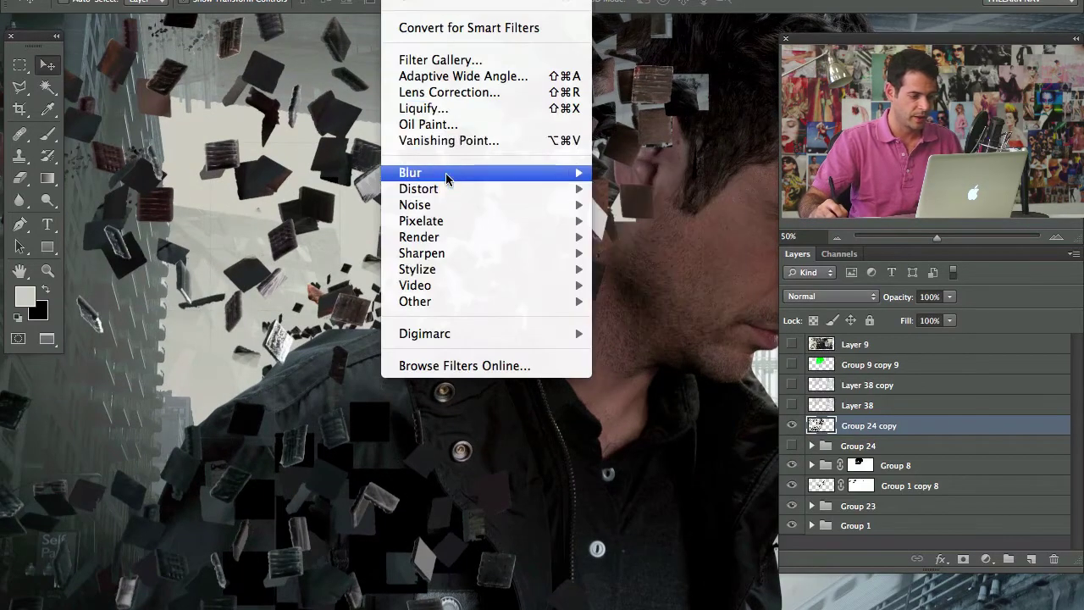
{"action": "mouse_move", "coordinate": [448, 175]}
{"action": "left_click", "coordinate": [647, 333]}
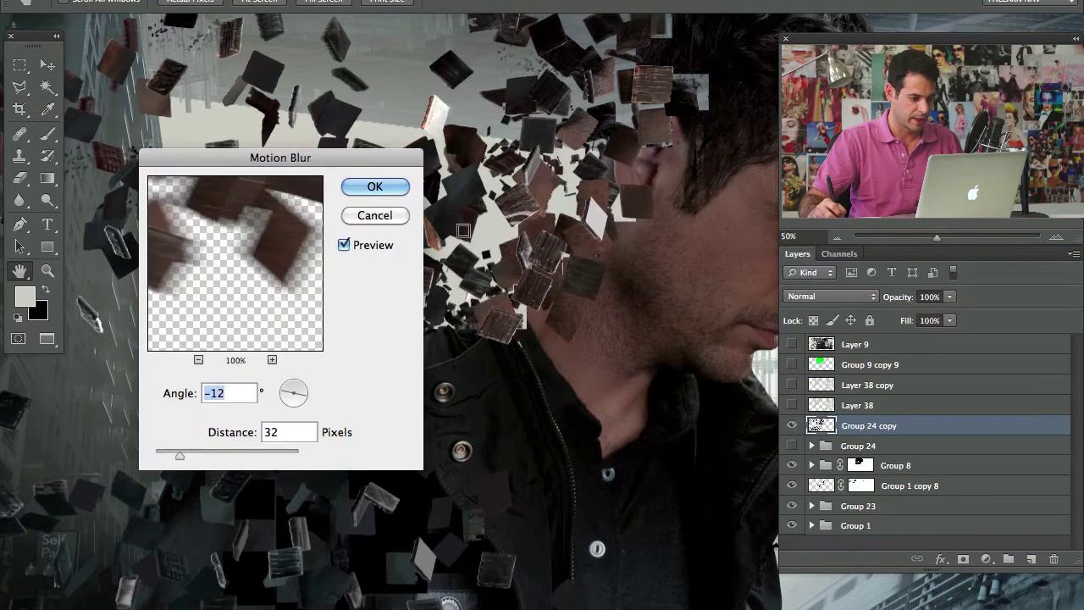
{"action": "left_click_drag", "start_coordinate": [165, 452], "coordinate": [165, 458]}
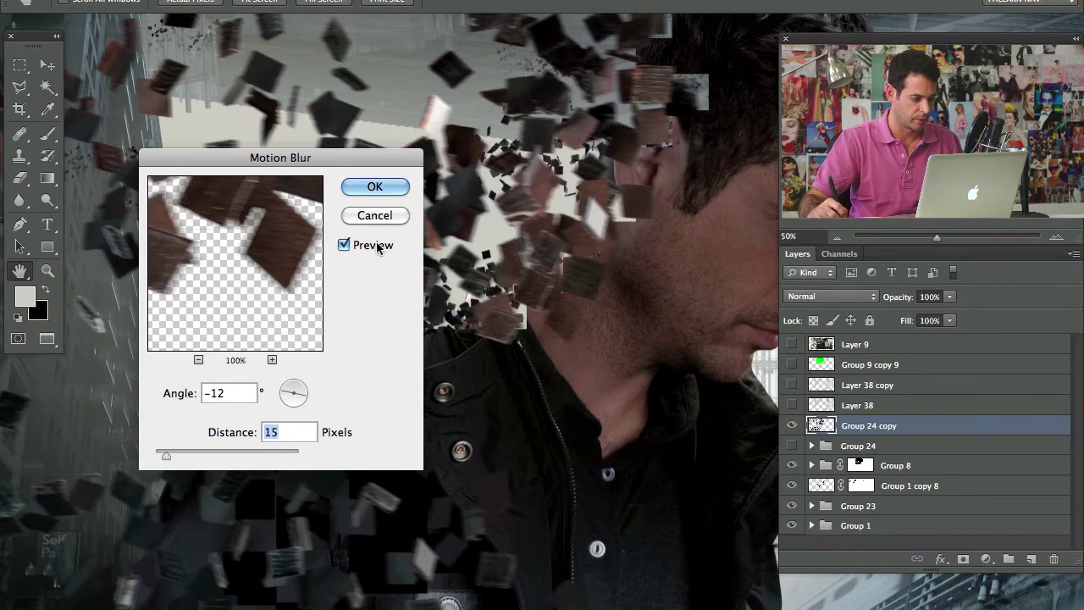
{"action": "left_click", "coordinate": [394, 190]}
{"action": "key", "text": "v"}
Duplicate the Group 24 copy layer and apply a Motion Blur of -12° and 32 pixels to the duplicate
{"action": "key", "text": "super+j"}
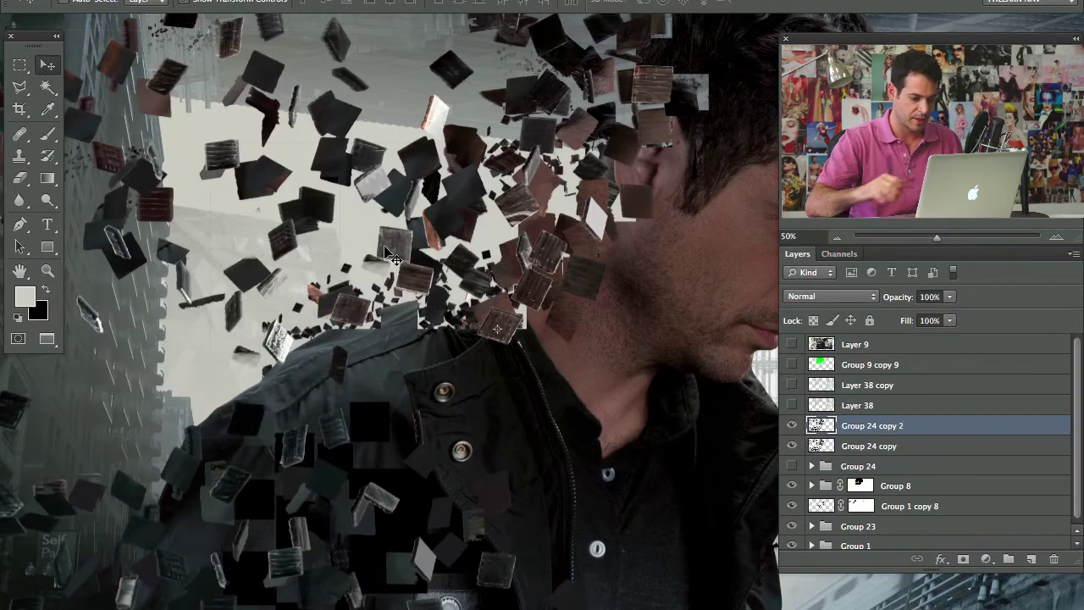
{"action": "left_click", "coordinate": [407, 2]}
{"action": "mouse_move", "coordinate": [513, 173]}
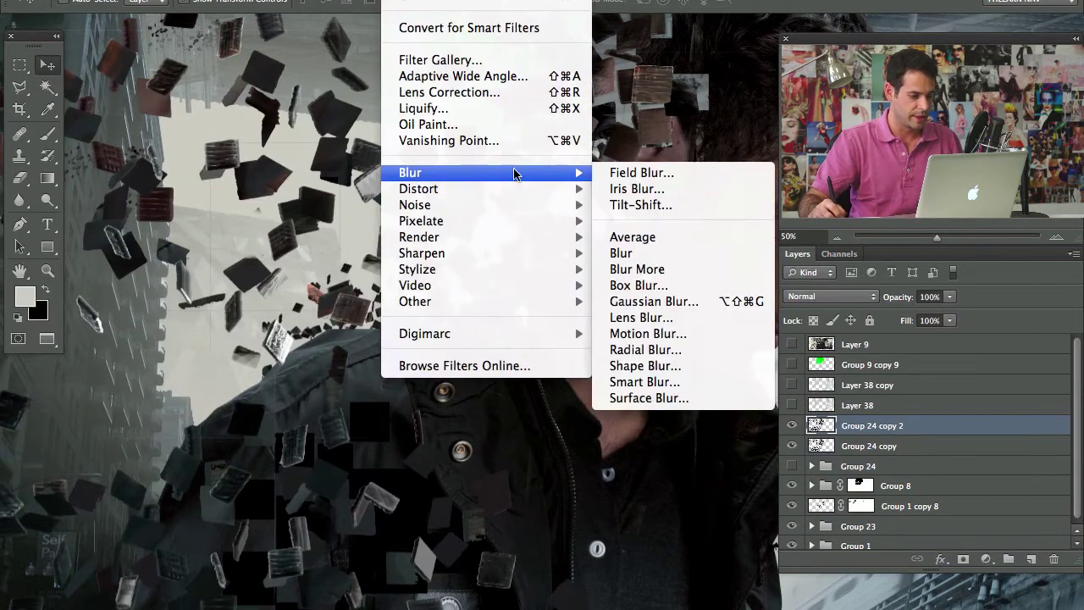
{"action": "left_click", "coordinate": [659, 333]}
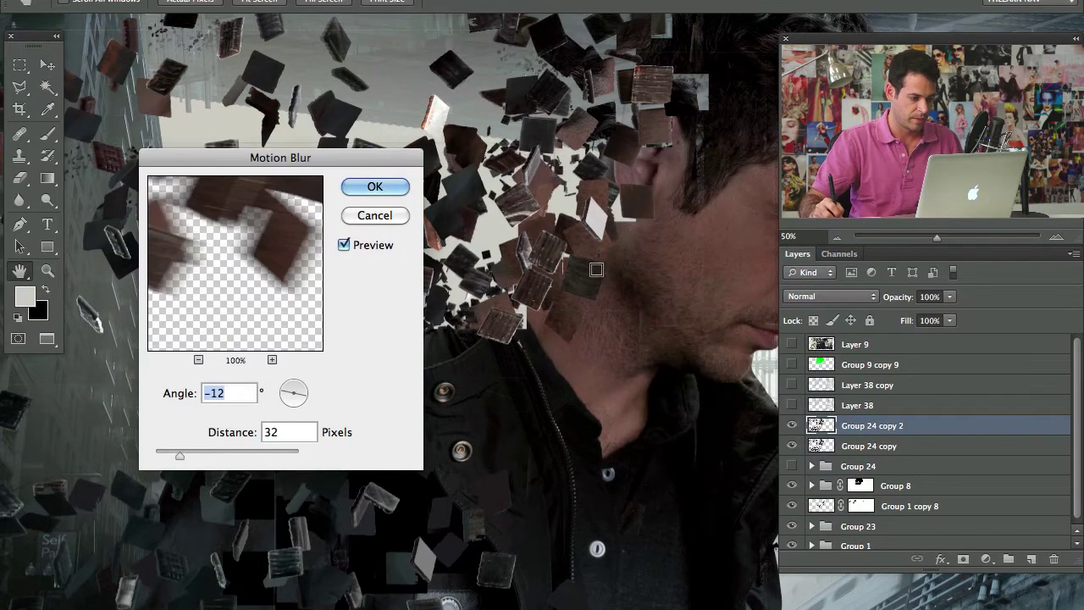
{"action": "left_click", "coordinate": [372, 187]}
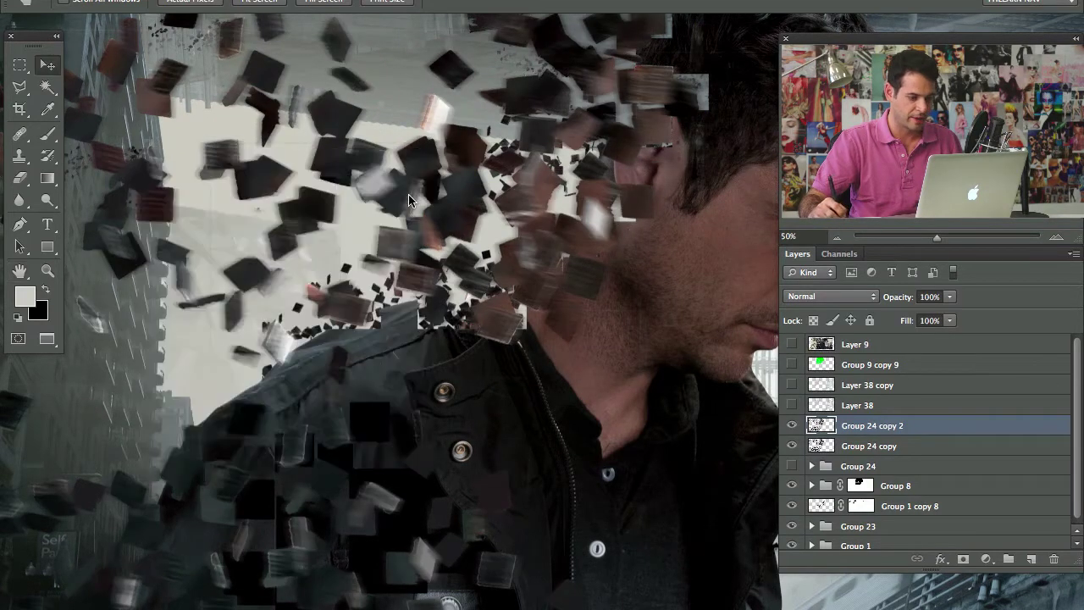
Hide and show Group 24 copy 2 and Group 24 copy to compare the blurred and sharp fragments
{"action": "left_click", "coordinate": [792, 425]}
{"action": "left_click", "coordinate": [791, 445]}
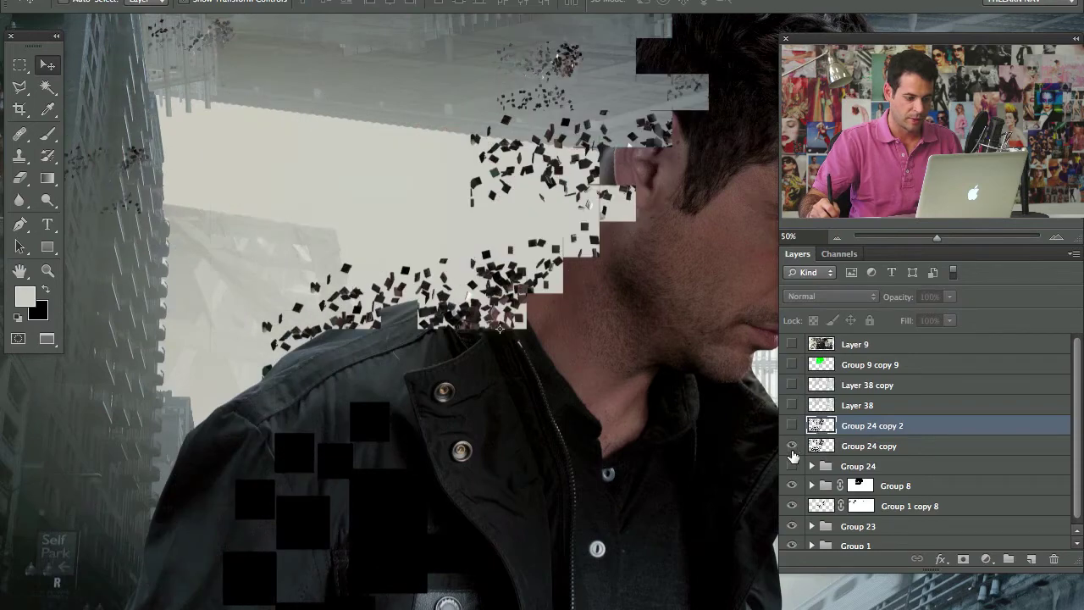
{"action": "left_click", "coordinate": [791, 445]}
{"action": "left_click", "coordinate": [790, 425]}
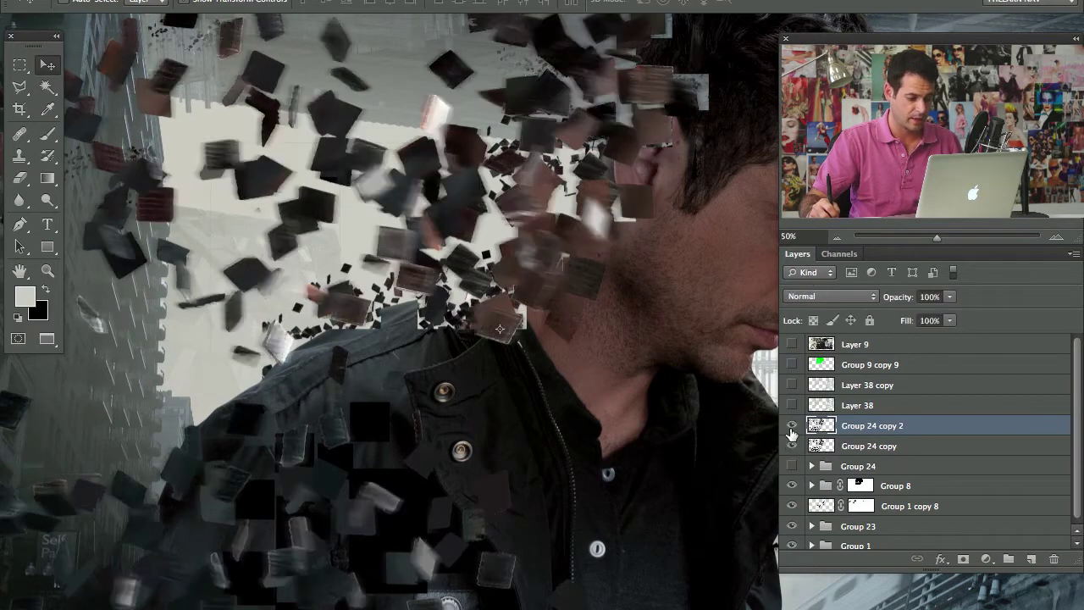
Lower the opacity of the blurred Group 24 copy 2 layer to 70%, comparing the fragments with and without it
{"action": "left_click", "coordinate": [792, 426]}
{"action": "left_click", "coordinate": [790, 426]}
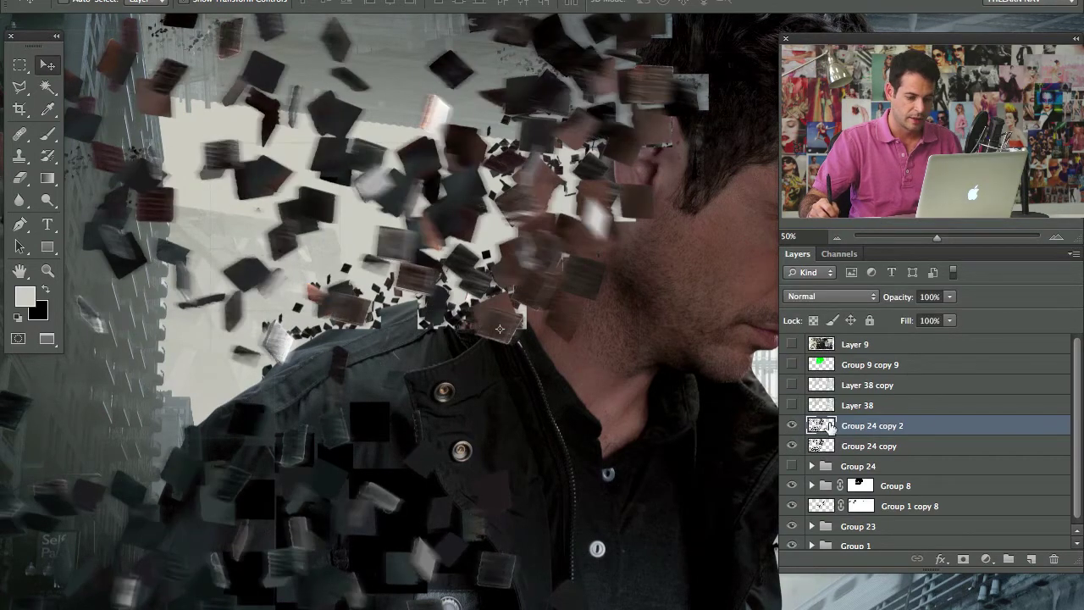
{"action": "left_click_drag", "start_coordinate": [904, 305], "coordinate": [881, 307]}
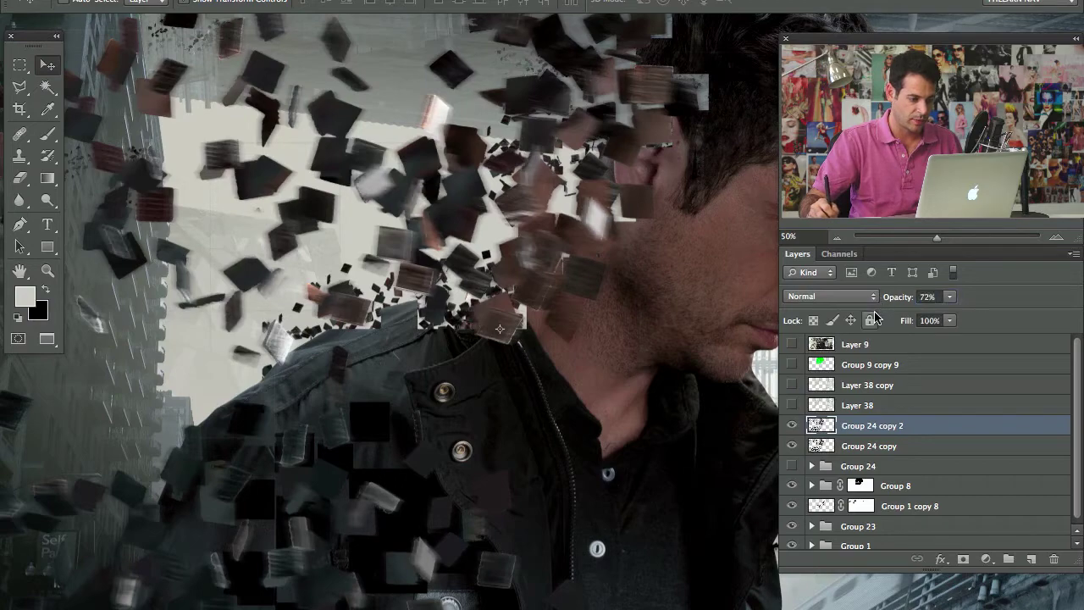
{"action": "left_click", "coordinate": [792, 426]}
{"action": "left_click", "coordinate": [791, 426]}
{"action": "left_click", "coordinate": [792, 426]}
{"action": "left_click", "coordinate": [792, 426]}
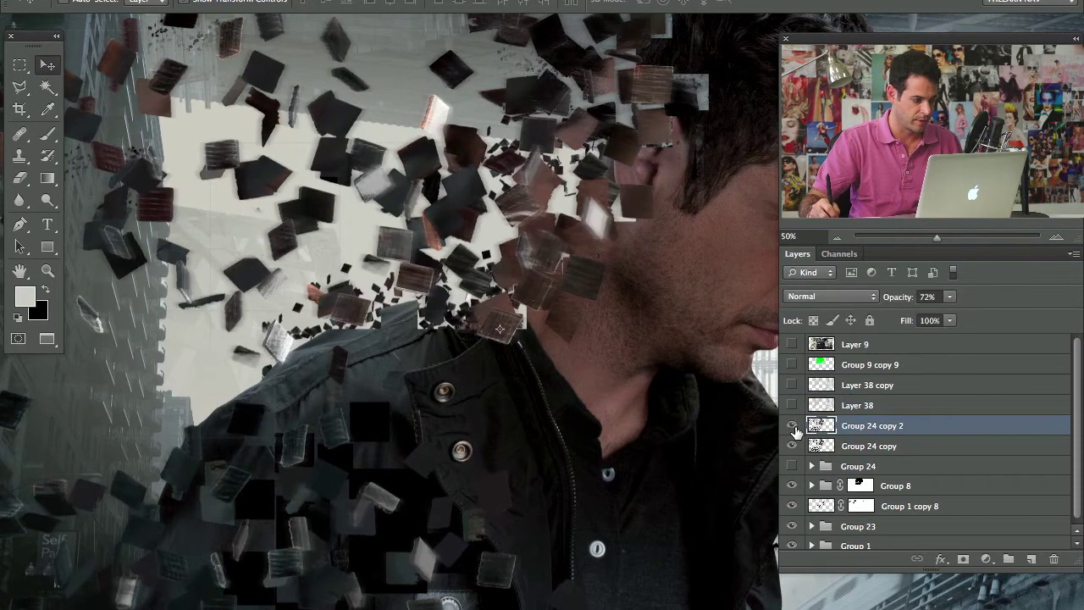
{"action": "left_click", "coordinate": [792, 426]}
{"action": "left_click", "coordinate": [792, 426]}
{"action": "left_click_drag", "start_coordinate": [900, 302], "coordinate": [898, 302]}
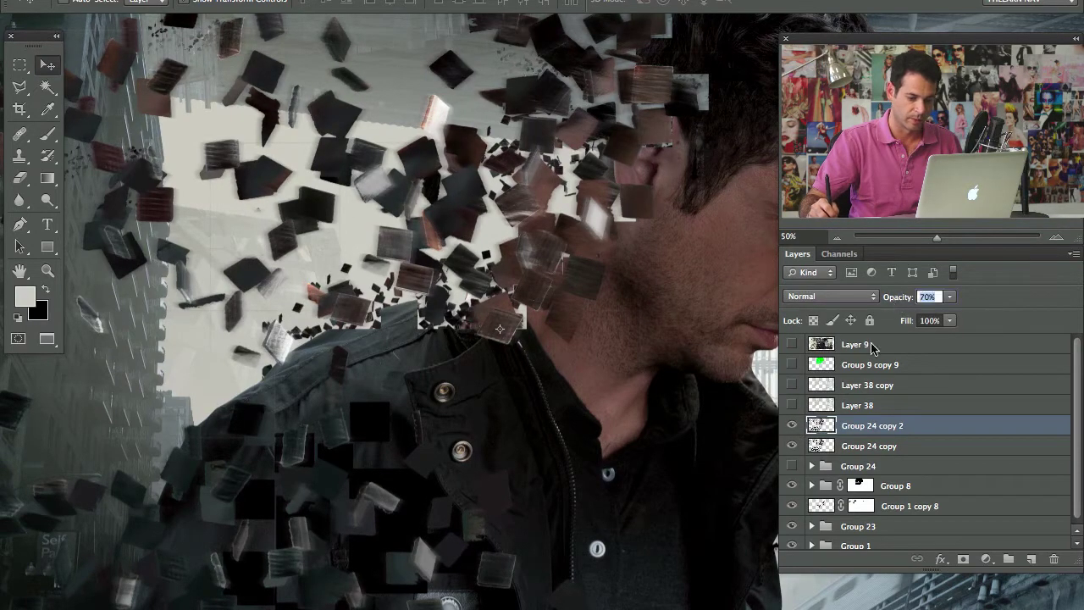
Check the blur on the fragments around the shoulder and jacket by hiding and showing Group 24 copy 2 and Group 24 copy
{"action": "left_click", "coordinate": [790, 428]}
{"action": "left_click", "coordinate": [792, 444]}
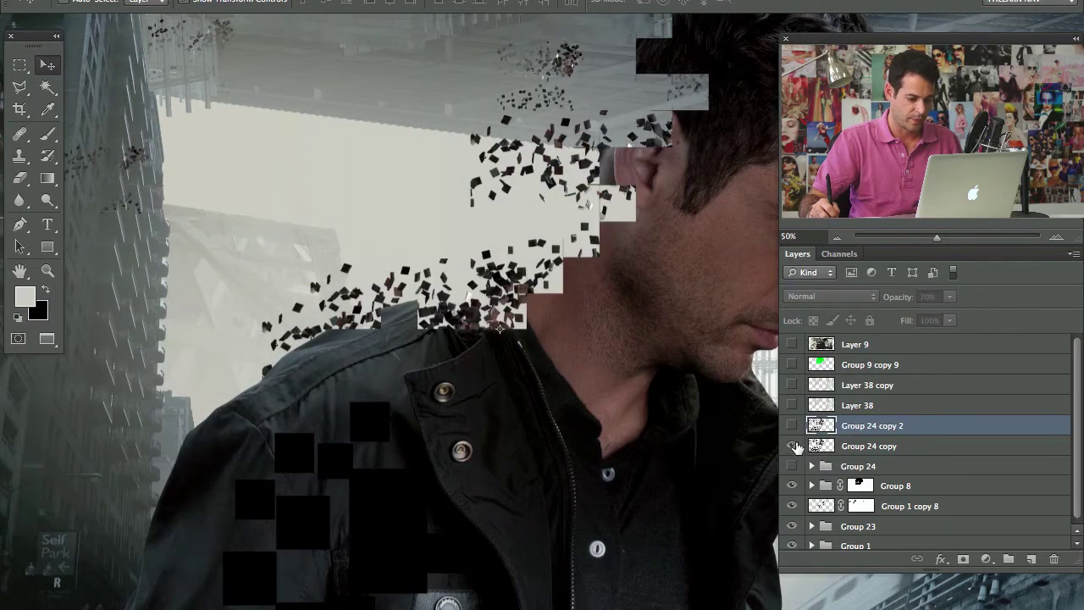
{"action": "left_click", "coordinate": [793, 445]}
{"action": "left_click", "coordinate": [793, 426]}
{"action": "left_click_drag", "start_coordinate": [622, 443], "coordinate": [743, 371]}
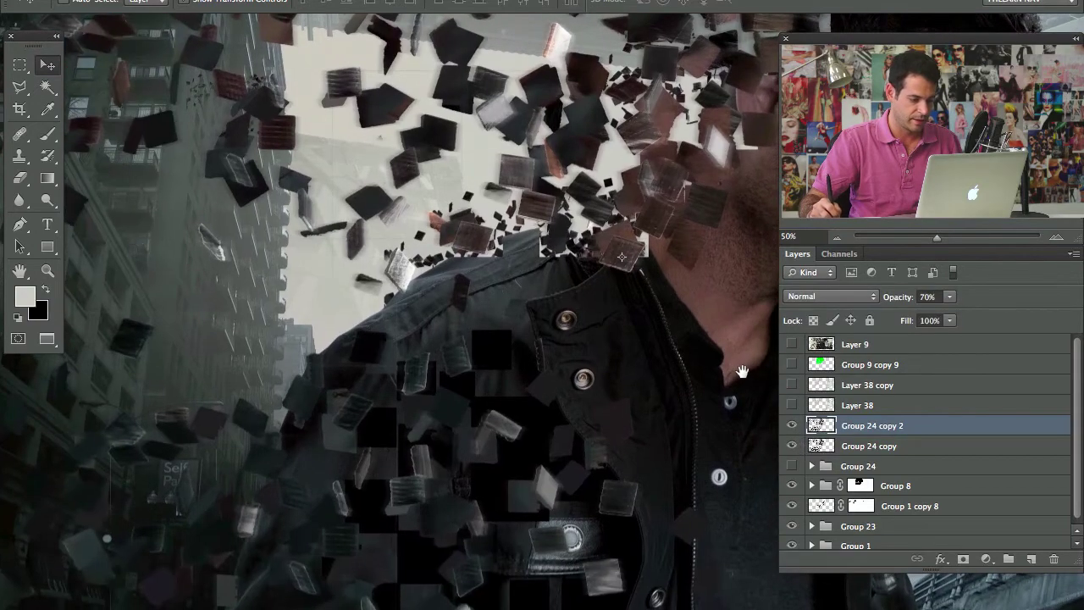
{"action": "left_click", "coordinate": [792, 425]}
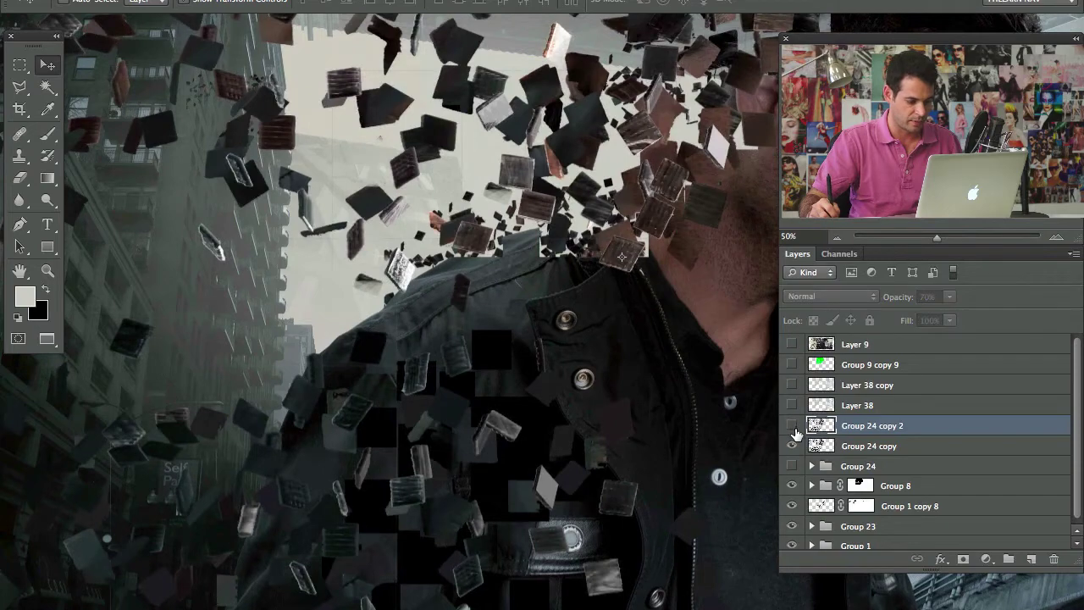
{"action": "left_click", "coordinate": [792, 426]}
Group the Group 24 copy 2 and Group 24 copy layers, and compare the whole image with the original Group 24 shown and hidden
{"action": "left_click", "coordinate": [895, 449], "text": "shift"}
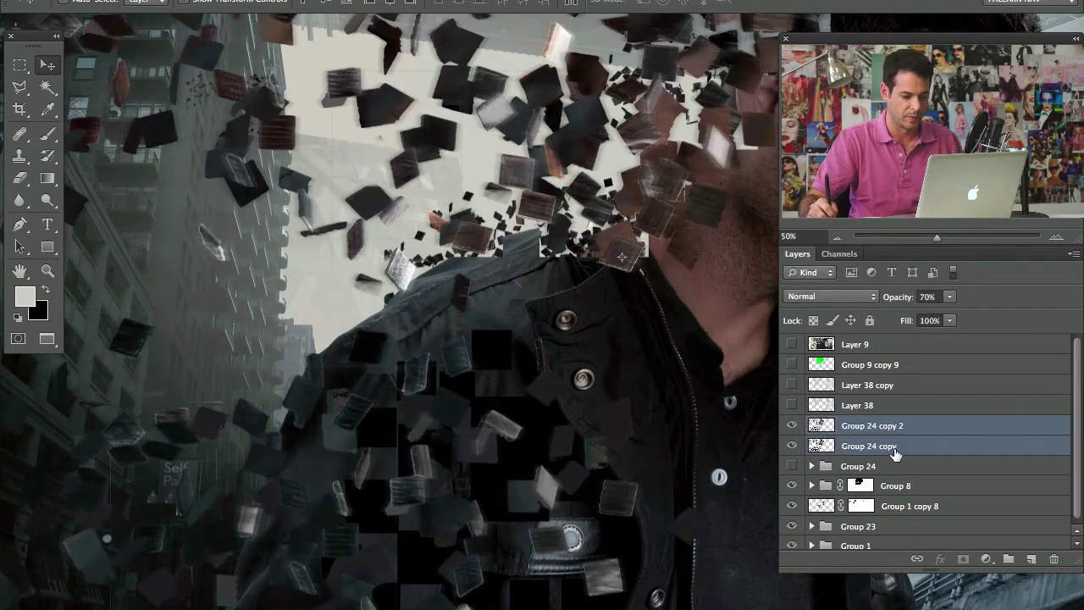
{"action": "key", "text": "super+g"}
{"action": "left_click_drag", "start_coordinate": [630, 208], "coordinate": [625, 360]}
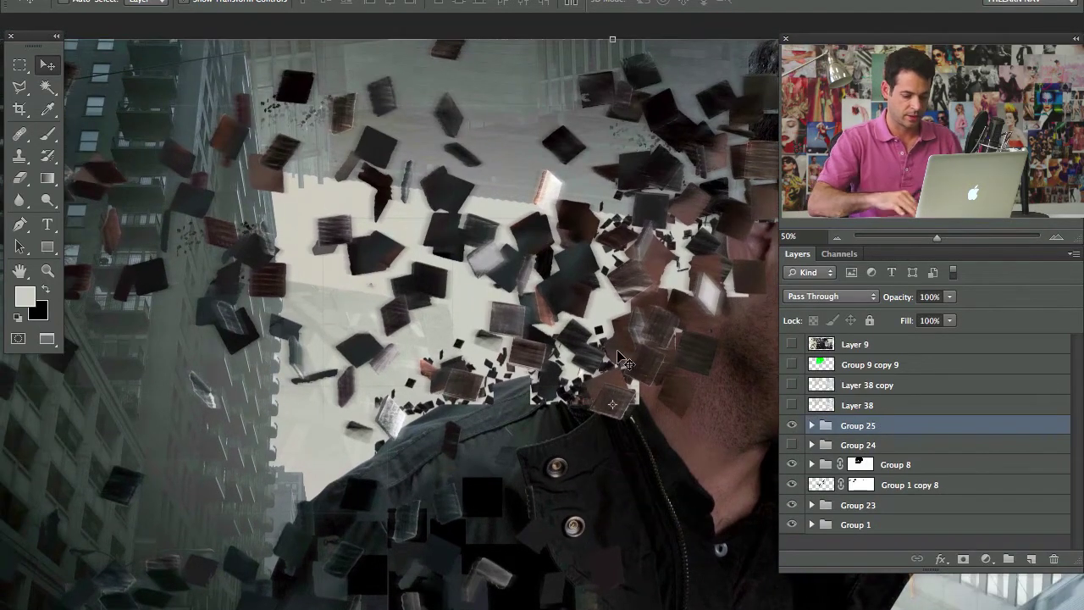
{"action": "key", "text": "super+minus"}
{"action": "key", "text": "ctrl+minus"}
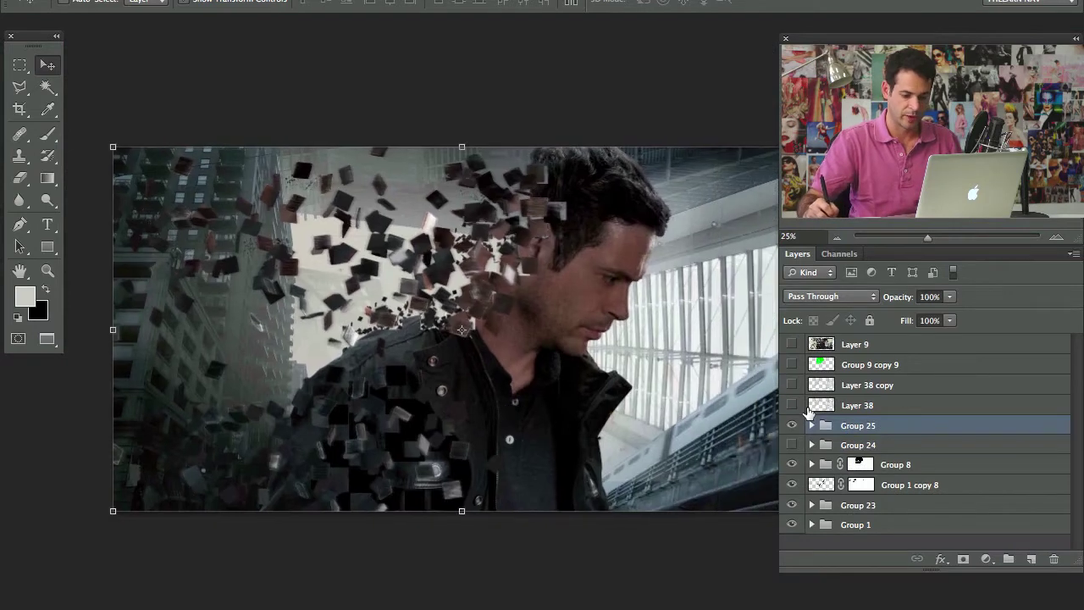
{"action": "left_click", "coordinate": [792, 445]}
{"action": "left_click", "coordinate": [792, 445]}
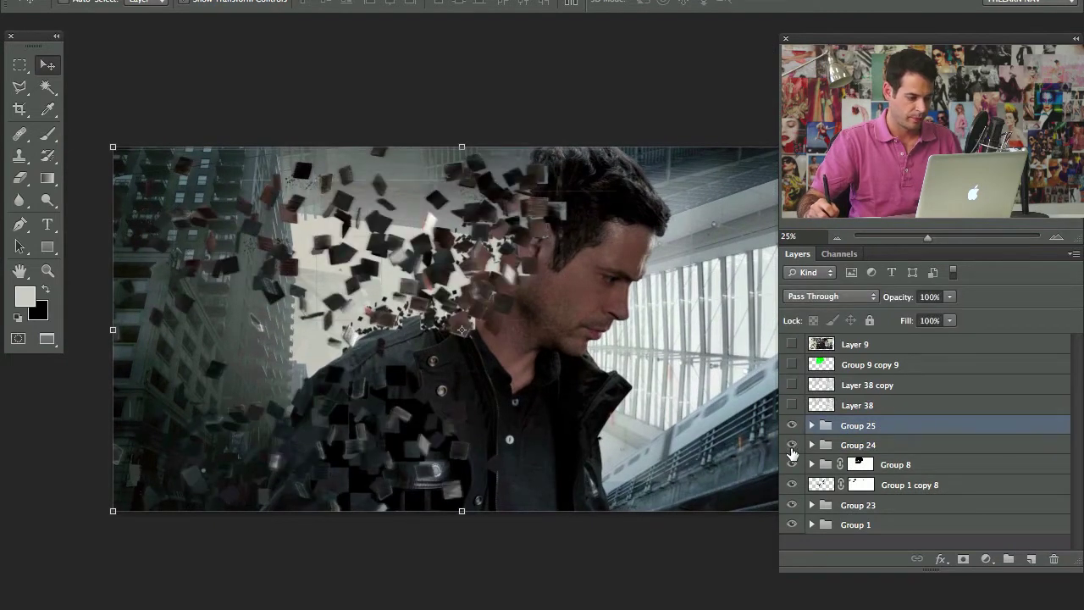
{"action": "left_click_drag", "start_coordinate": [618, 406], "coordinate": [610, 404]}
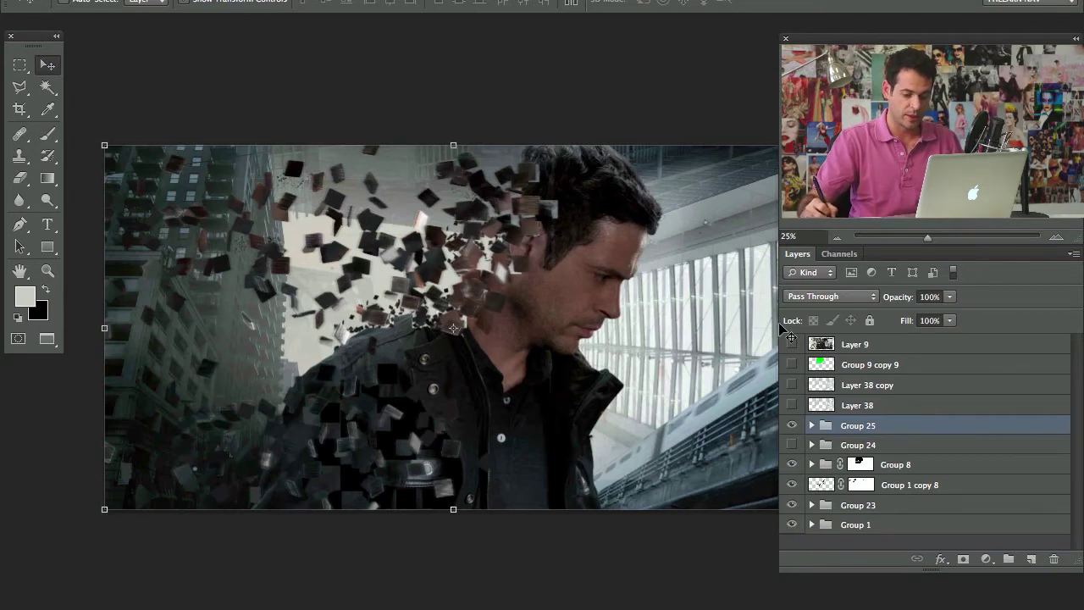
{"action": "left_click_drag", "start_coordinate": [503, 351], "coordinate": [485, 353]}
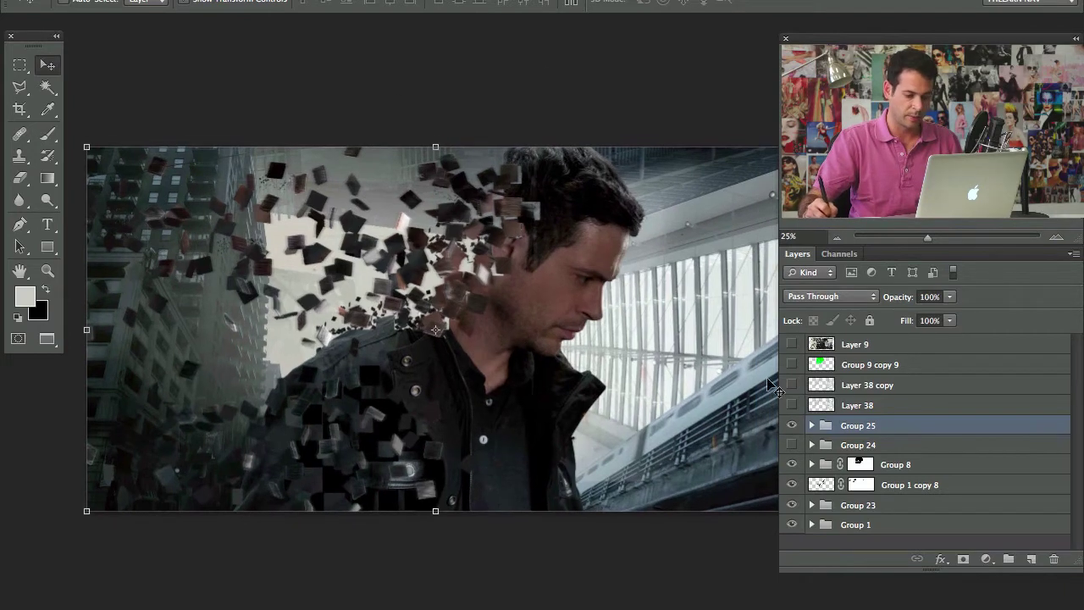
Create a new layer above Group 25 in Overlay mode and paint light grey over the bright background with an 844-pixel brush
{"action": "key", "text": "super+shift+alt+n"}
{"action": "key", "text": "b"}
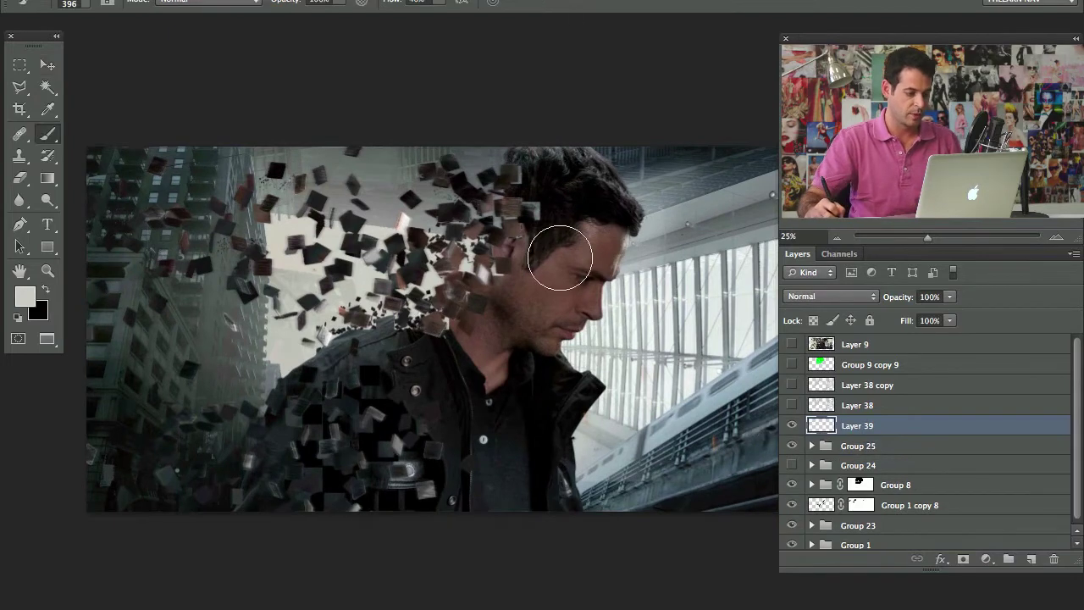
{"action": "left_click_drag", "start_coordinate": [309, 265], "coordinate": [339, 265], "text": "ctrl+alt"}
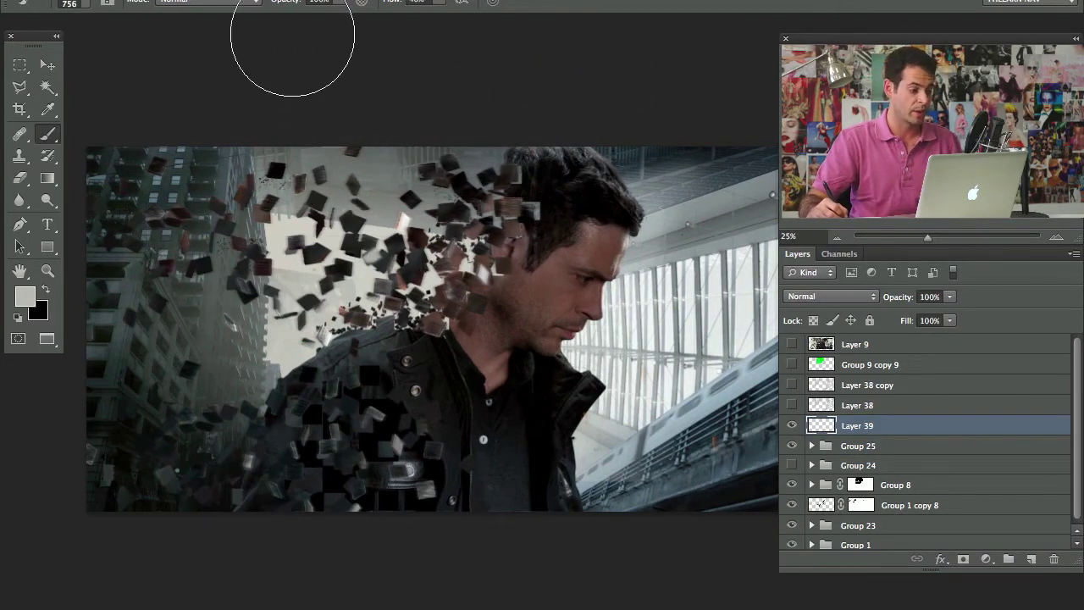
{"action": "left_click", "coordinate": [842, 297]}
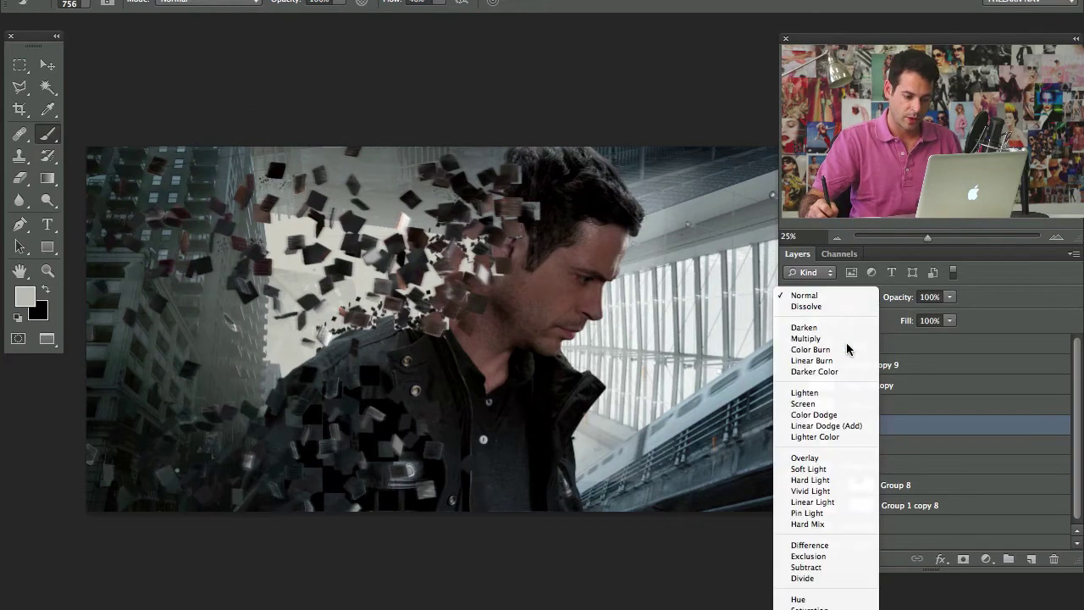
{"action": "left_click", "coordinate": [809, 457]}
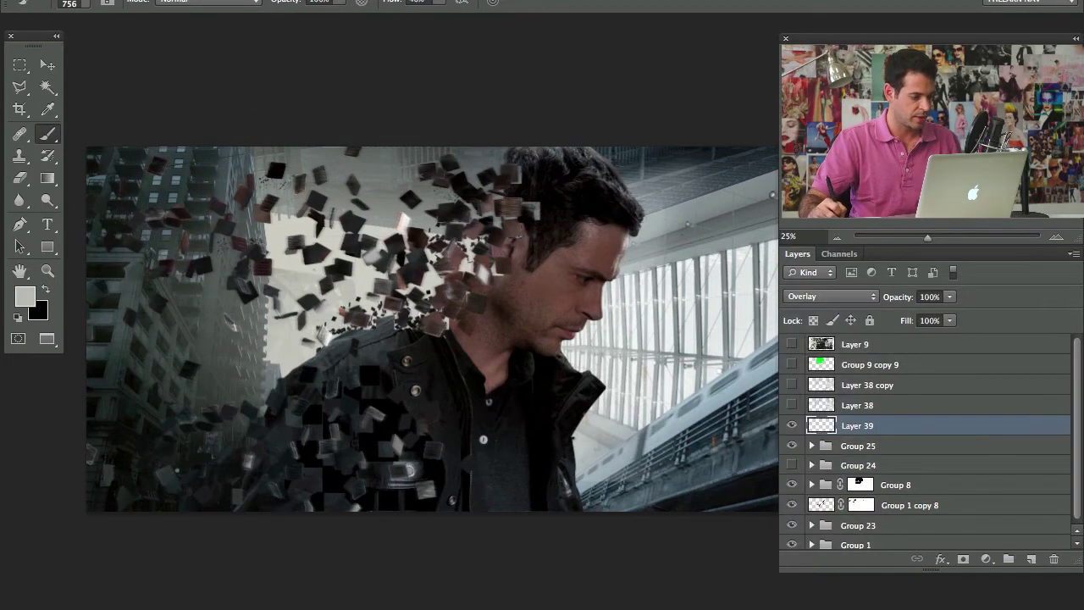
{"action": "left_click_drag", "start_coordinate": [242, 217], "coordinate": [281, 218], "text": "ctrl+alt"}
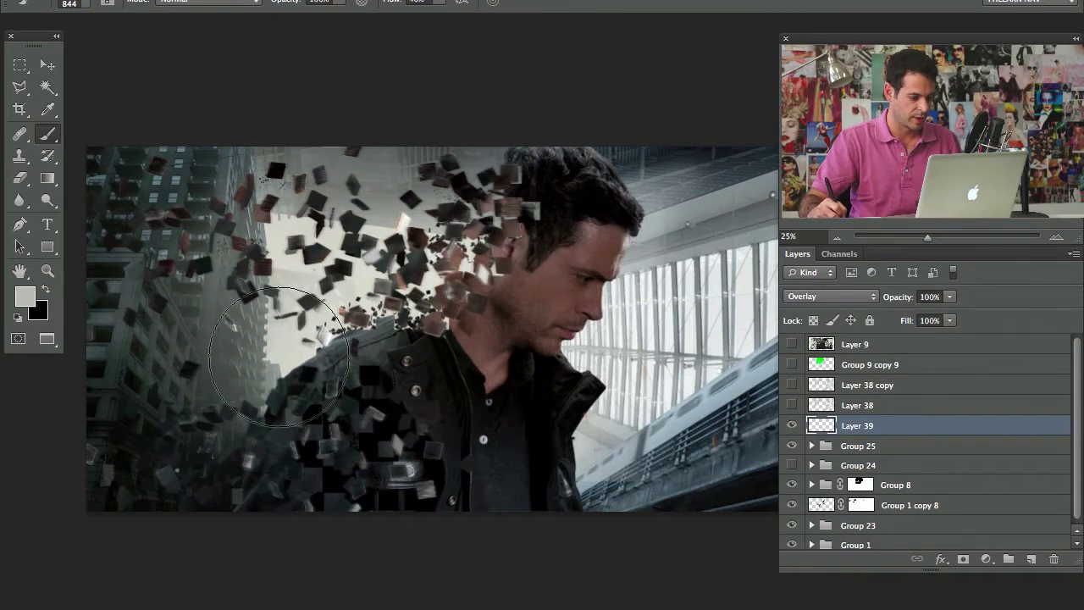
Hide and show Layer 39 repeatedly to compare the image with and without the painted Overlay light
{"action": "left_click", "coordinate": [791, 425]}
{"action": "left_click", "coordinate": [791, 425]}
{"action": "left_click", "coordinate": [792, 425]}
{"action": "left_click", "coordinate": [792, 425]}
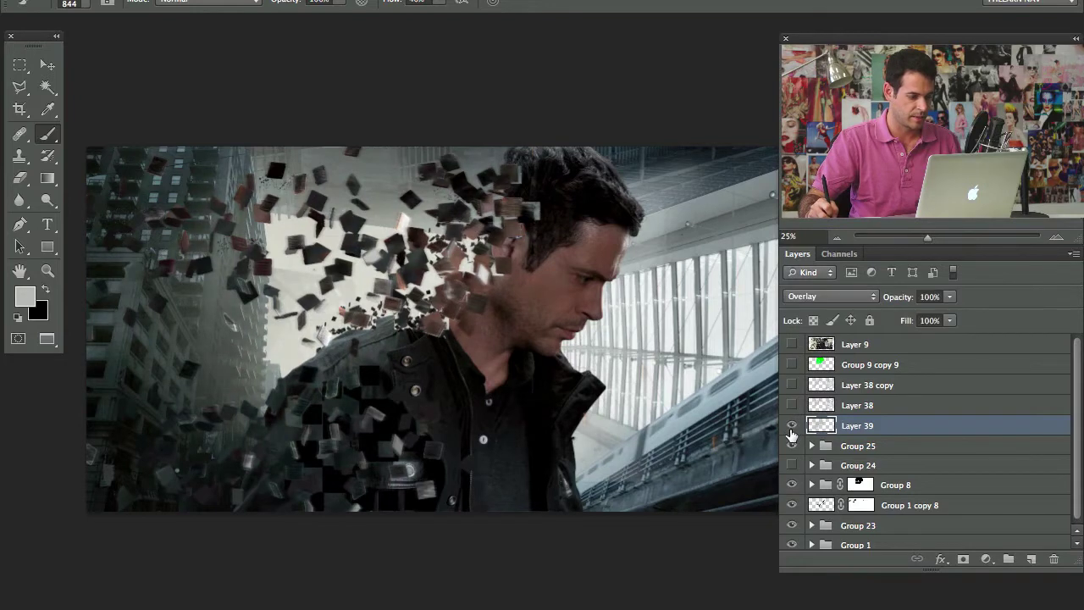
{"action": "left_click", "coordinate": [792, 425]}
{"action": "left_click", "coordinate": [792, 426]}
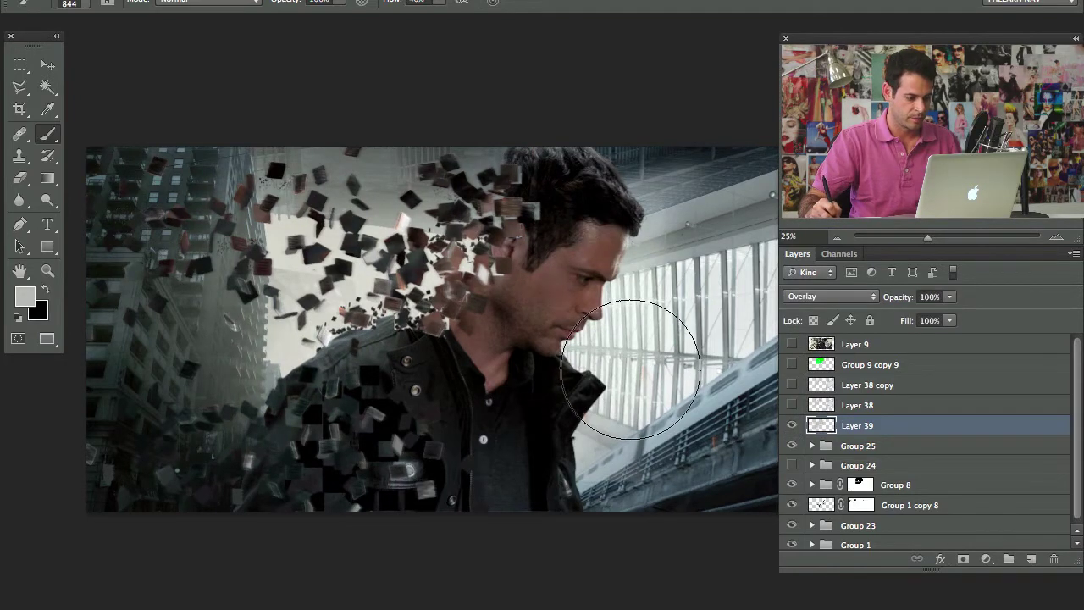
{"action": "left_click", "coordinate": [792, 427]}
{"action": "left_click", "coordinate": [792, 427]}
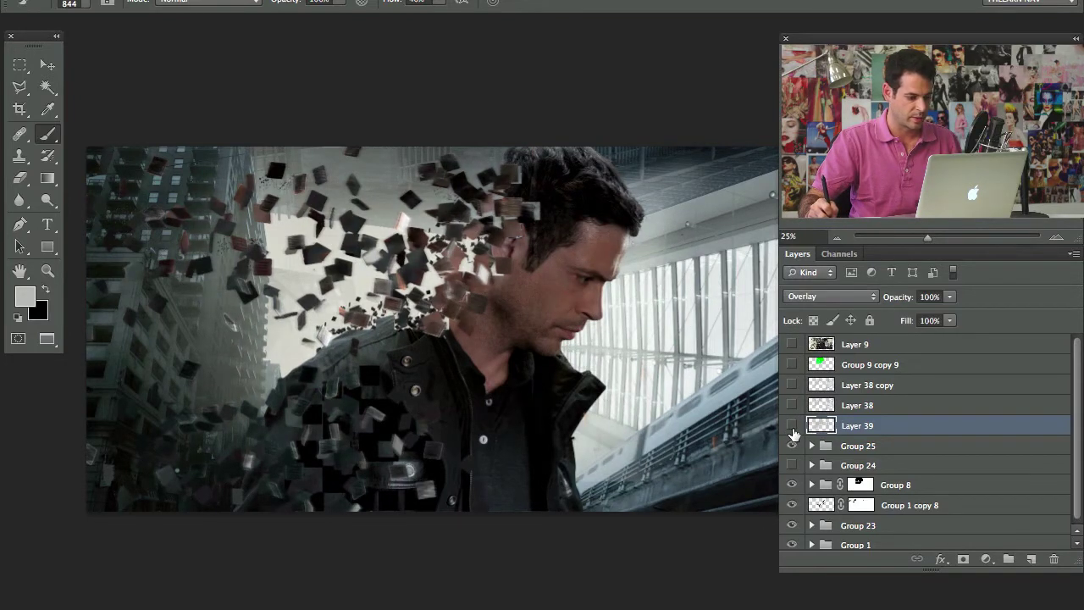
{"action": "left_click", "coordinate": [792, 427]}
{"action": "left_click", "coordinate": [792, 427]}
{"action": "left_click", "coordinate": [792, 427]}
{"action": "left_click", "coordinate": [792, 427]}
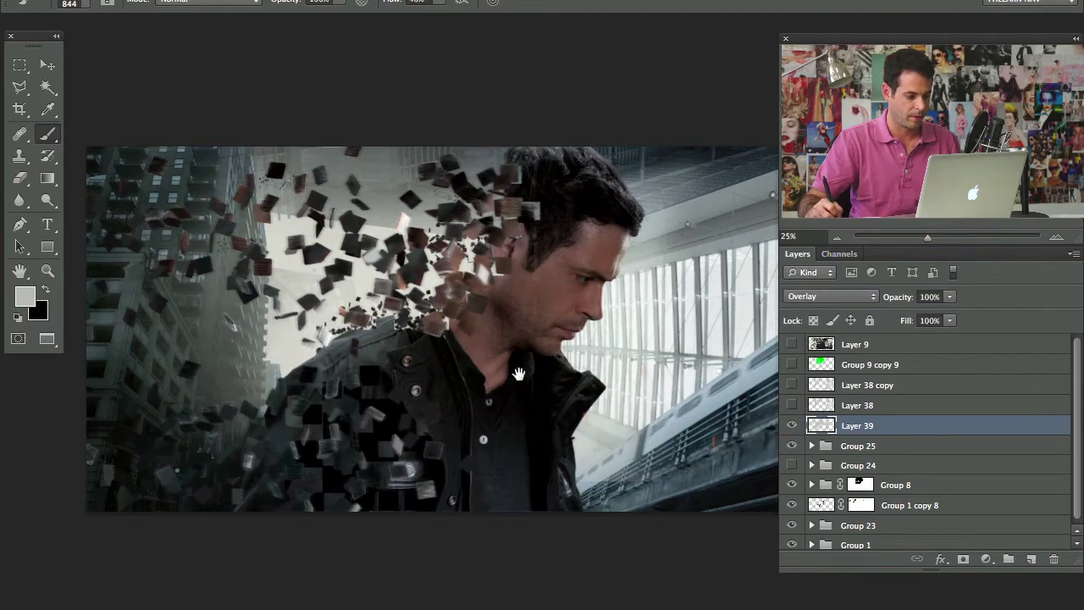
Turn on Layer 38 and Layer 38 copy to restore their soft light, comparing the image with each hidden and shown
{"action": "mouse_move", "coordinate": [518, 372]}
{"action": "left_mouse_down"}
{"action": "mouse_move", "coordinate": [454, 336]}
{"action": "mouse_move", "coordinate": [602, 329]}
{"action": "mouse_move", "coordinate": [402, 376]}
{"action": "left_mouse_up"}
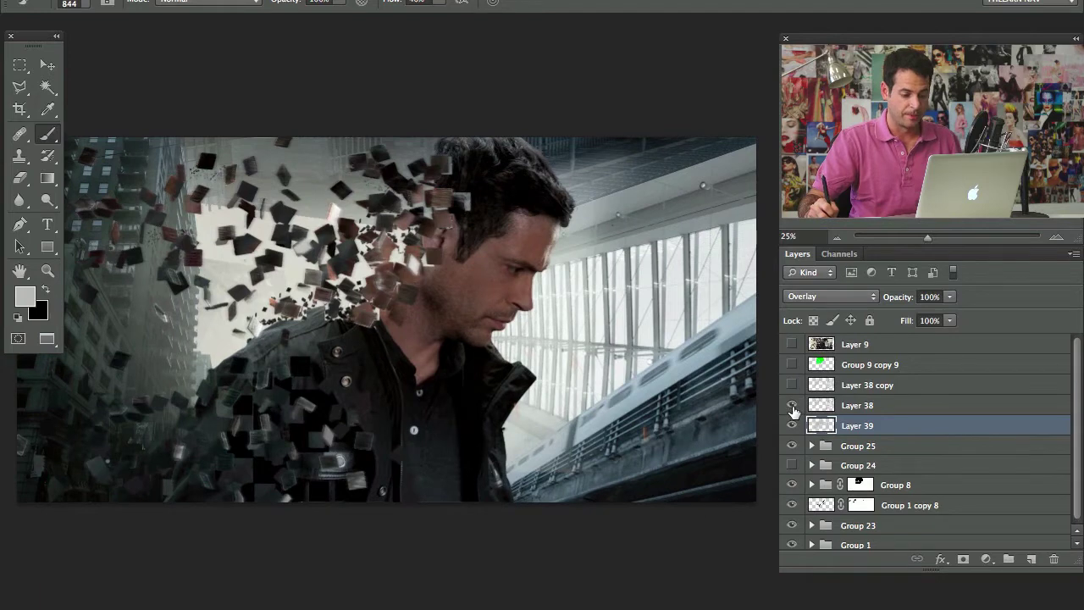
{"action": "left_click", "coordinate": [792, 405]}
{"action": "left_click", "coordinate": [792, 406]}
{"action": "left_click", "coordinate": [791, 406]}
{"action": "left_click", "coordinate": [791, 424]}
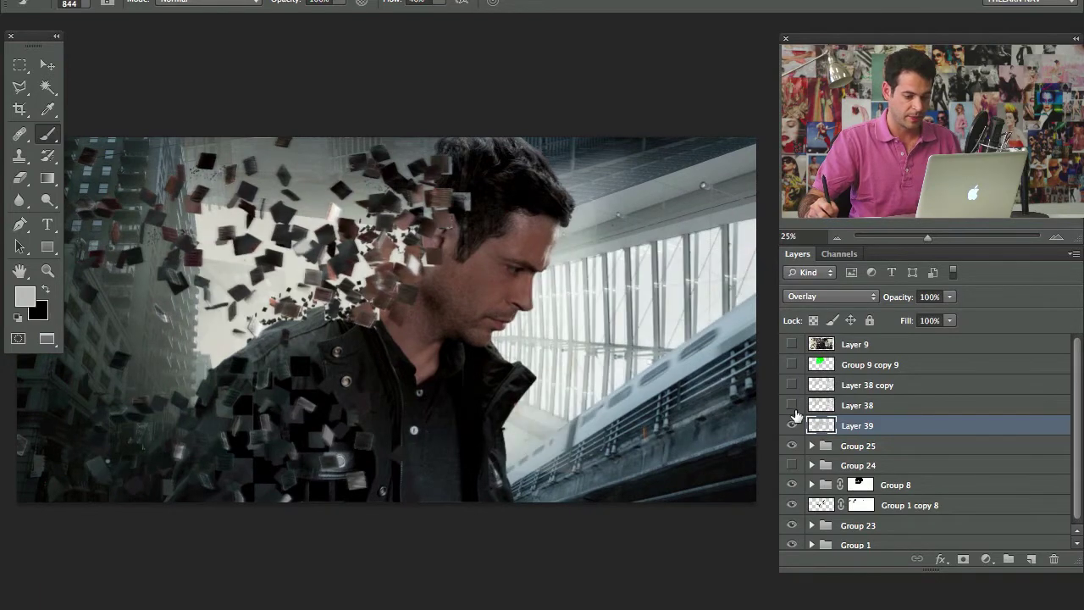
{"action": "left_click", "coordinate": [791, 404]}
{"action": "left_click", "coordinate": [793, 406]}
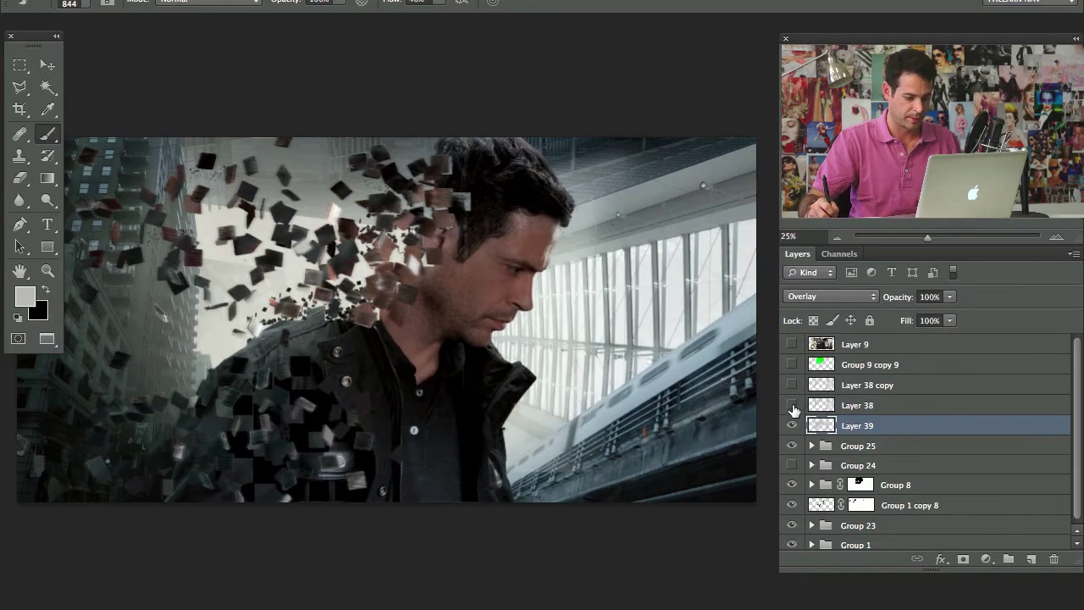
{"action": "left_click", "coordinate": [791, 404]}
{"action": "left_click", "coordinate": [792, 386]}
{"action": "left_click", "coordinate": [791, 386]}
{"action": "left_click", "coordinate": [791, 386]}
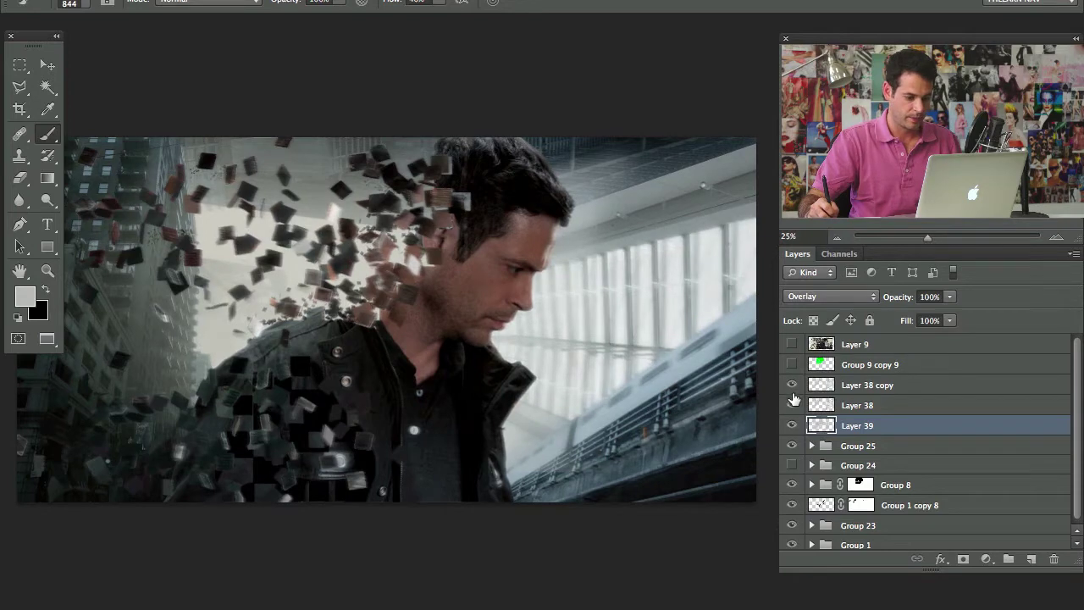
{"action": "left_click", "coordinate": [791, 465]}
{"action": "left_click", "coordinate": [792, 445]}
{"action": "left_click", "coordinate": [791, 445]}
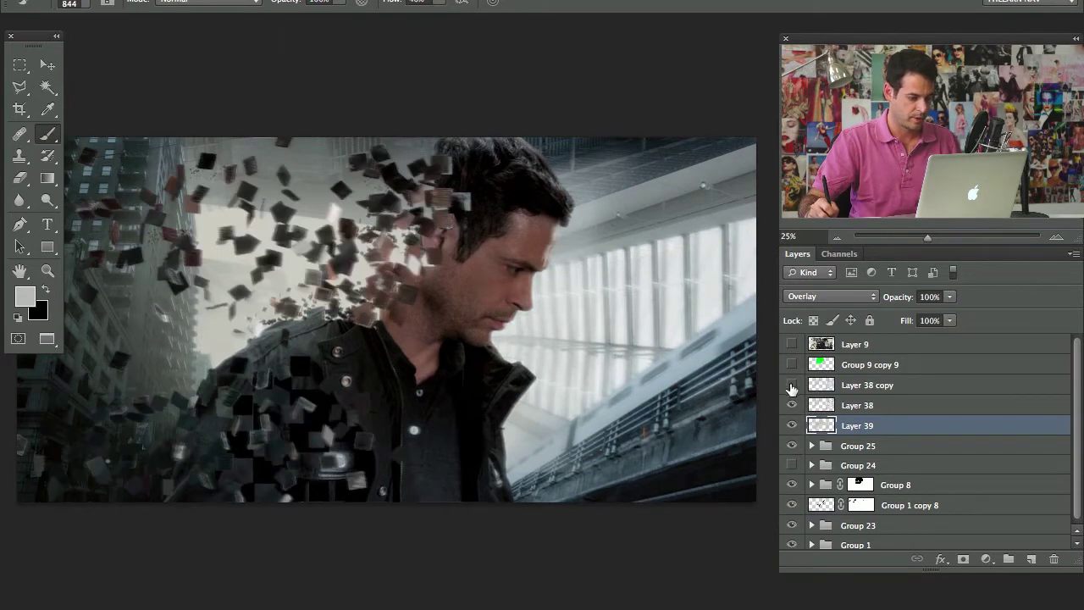
{"action": "left_click", "coordinate": [792, 405]}
{"action": "left_click", "coordinate": [792, 405]}
Group Layer 38 with Layer 38 copy, set the group's opacity to 78%, and compare the image with the group hidden and shown
{"action": "left_click", "coordinate": [865, 405]}
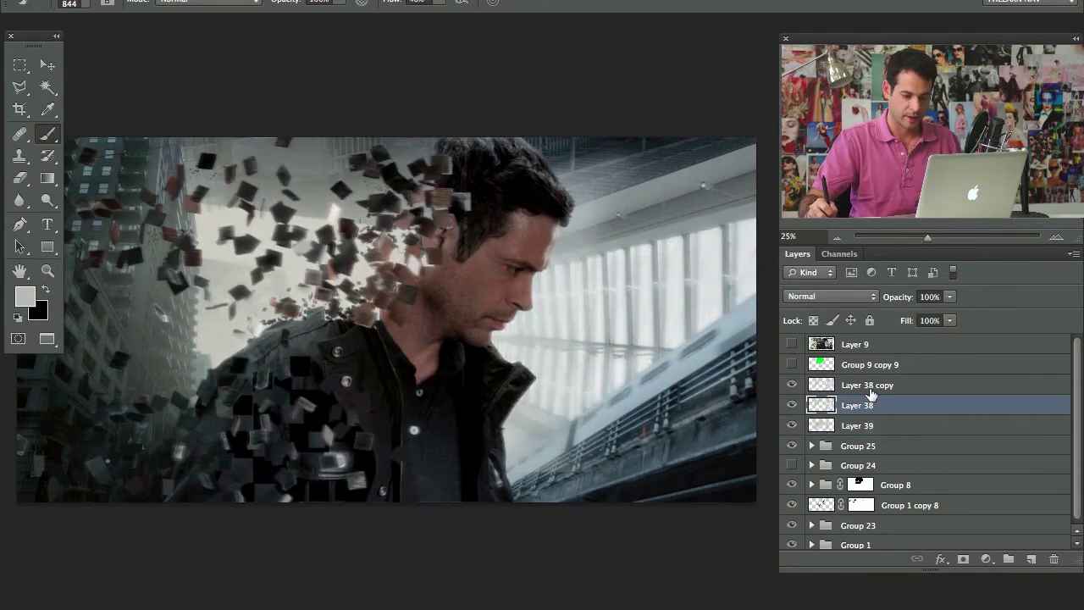
{"action": "left_click", "coordinate": [872, 386], "text": "shift"}
{"action": "key", "text": "super+g"}
{"action": "left_click_drag", "start_coordinate": [909, 300], "coordinate": [886, 301]}
{"action": "left_click_drag", "start_coordinate": [386, 323], "coordinate": [461, 320]}
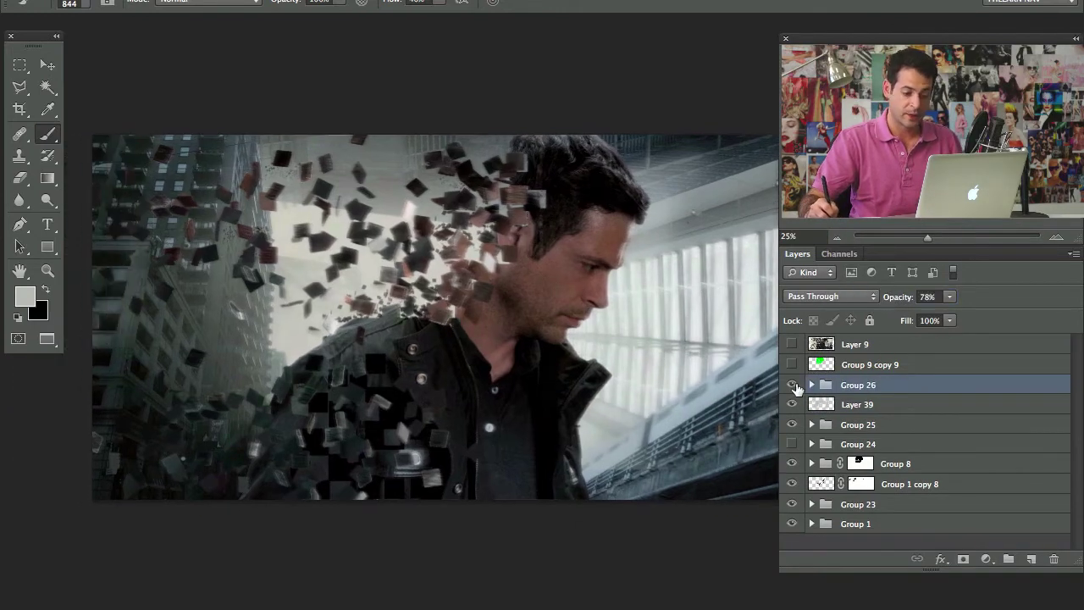
{"action": "left_click", "coordinate": [793, 386]}
{"action": "left_click", "coordinate": [793, 385]}
{"action": "left_click_drag", "start_coordinate": [565, 358], "coordinate": [518, 366]}
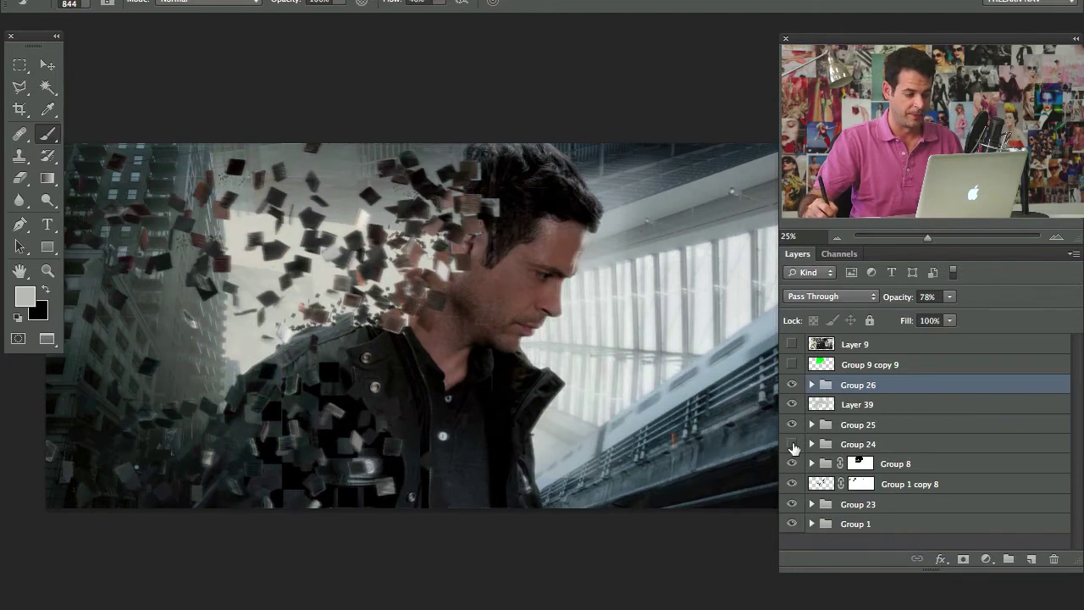
{"action": "left_click_drag", "start_coordinate": [614, 458], "coordinate": [618, 451]}
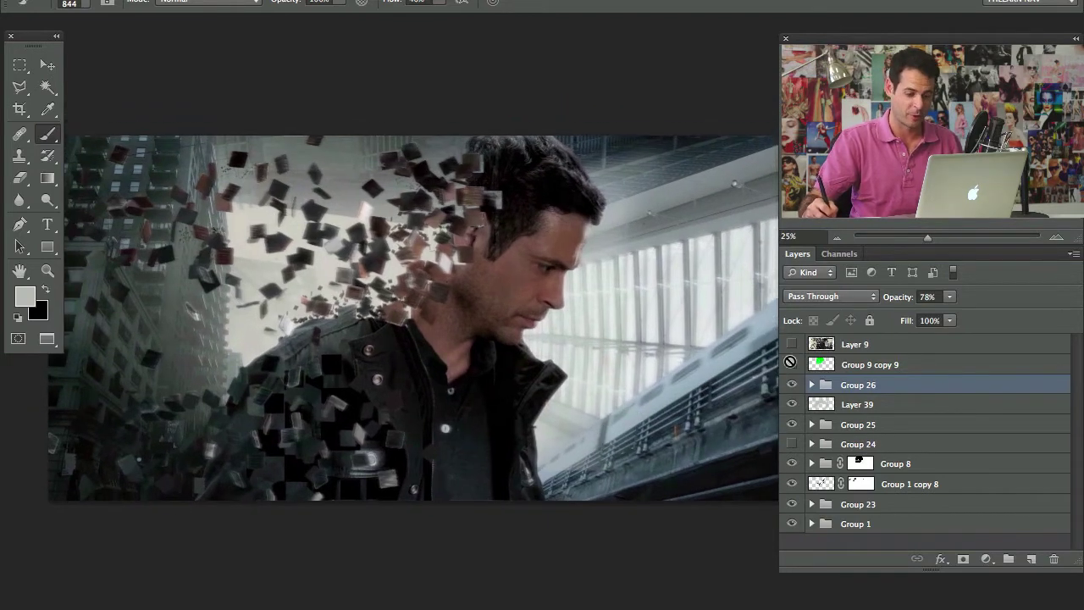
Add a Levels adjustment layer above Group 26 and set the Blue channel's output levels to 15 and 212
{"action": "left_click", "coordinate": [986, 559]}
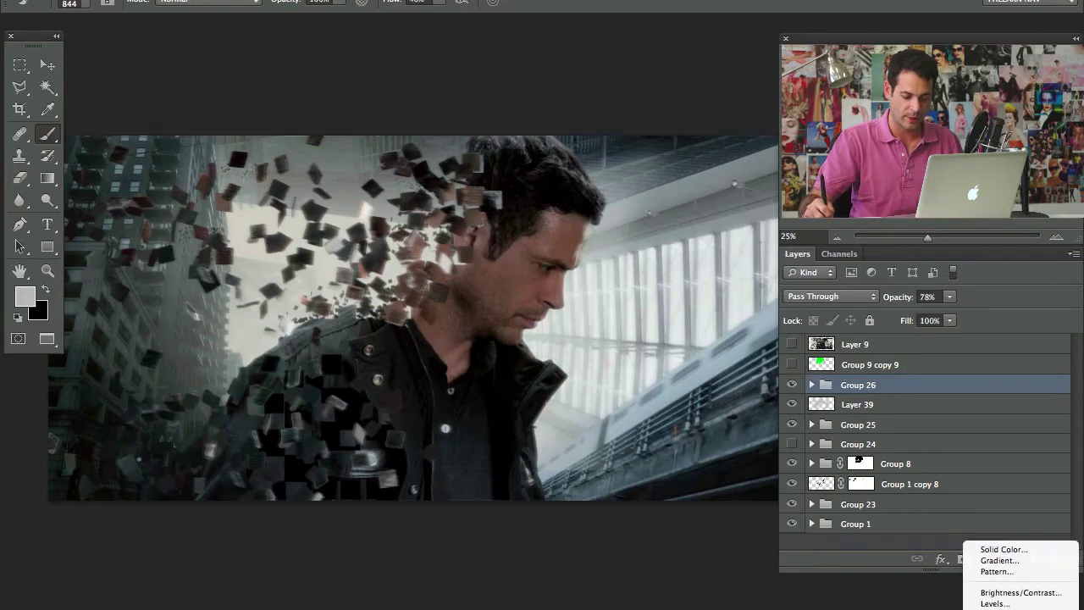
{"action": "left_click", "coordinate": [999, 492]}
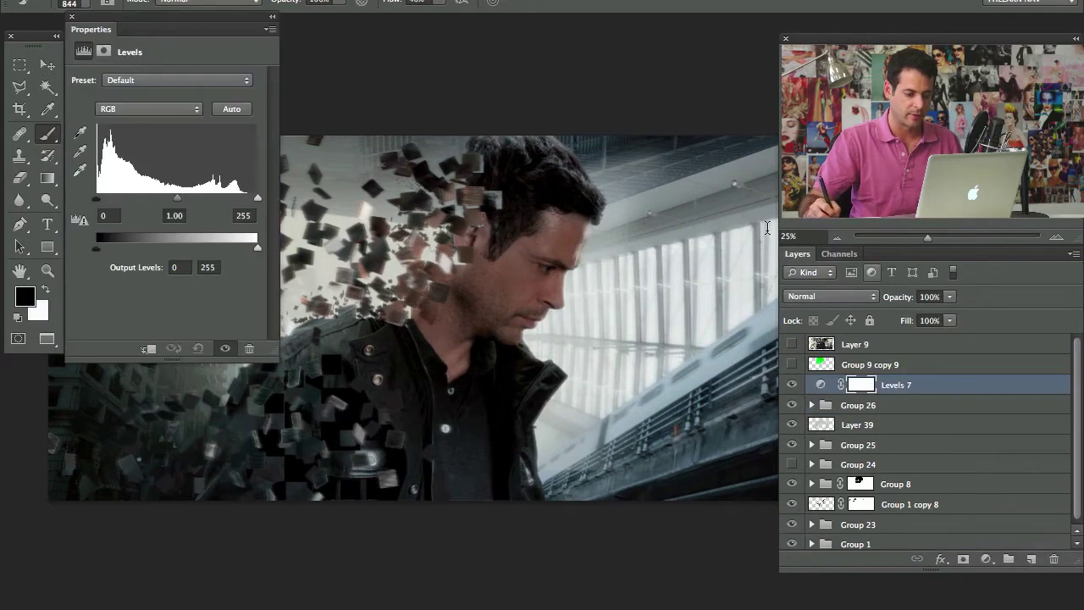
{"action": "left_click_drag", "start_coordinate": [401, 279], "coordinate": [502, 280]}
{"action": "left_click", "coordinate": [157, 109]}
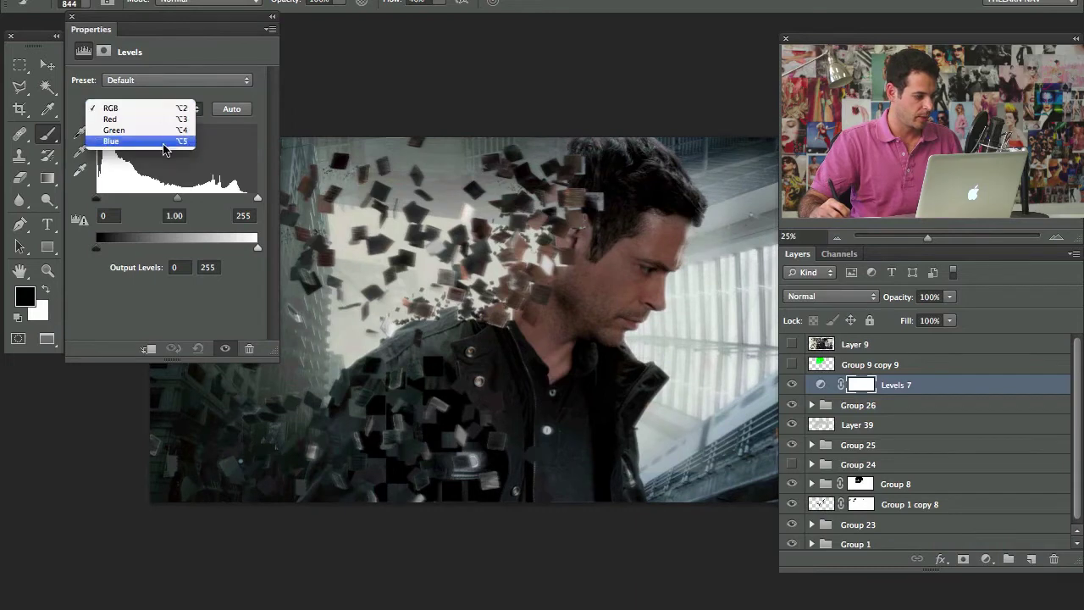
{"action": "left_click", "coordinate": [165, 142]}
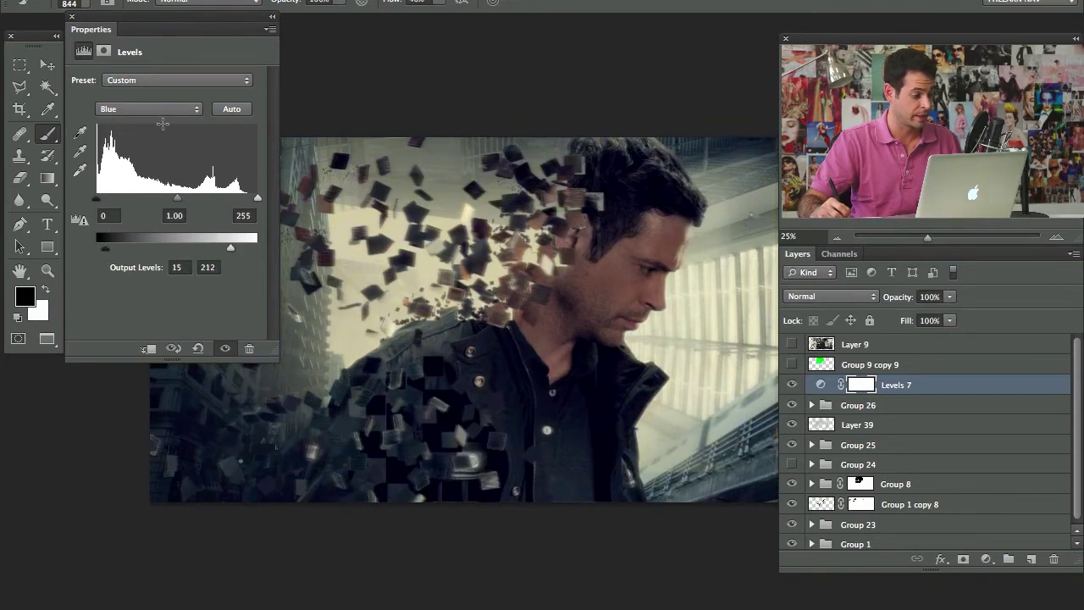
Set the Green channel's black output level to 3 in Levels 7, and compare the image with the adjustment hidden and shown
{"action": "left_click", "coordinate": [157, 109]}
{"action": "left_click", "coordinate": [118, 96]}
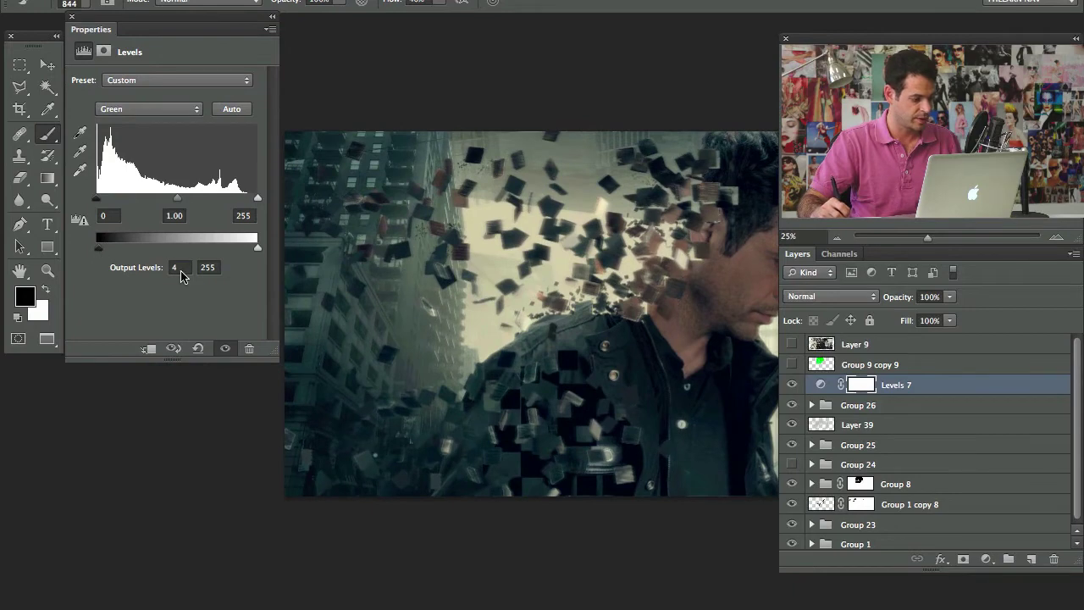
{"action": "left_click_drag", "start_coordinate": [190, 267], "coordinate": [171, 268]}
{"action": "type", "text": "3"}
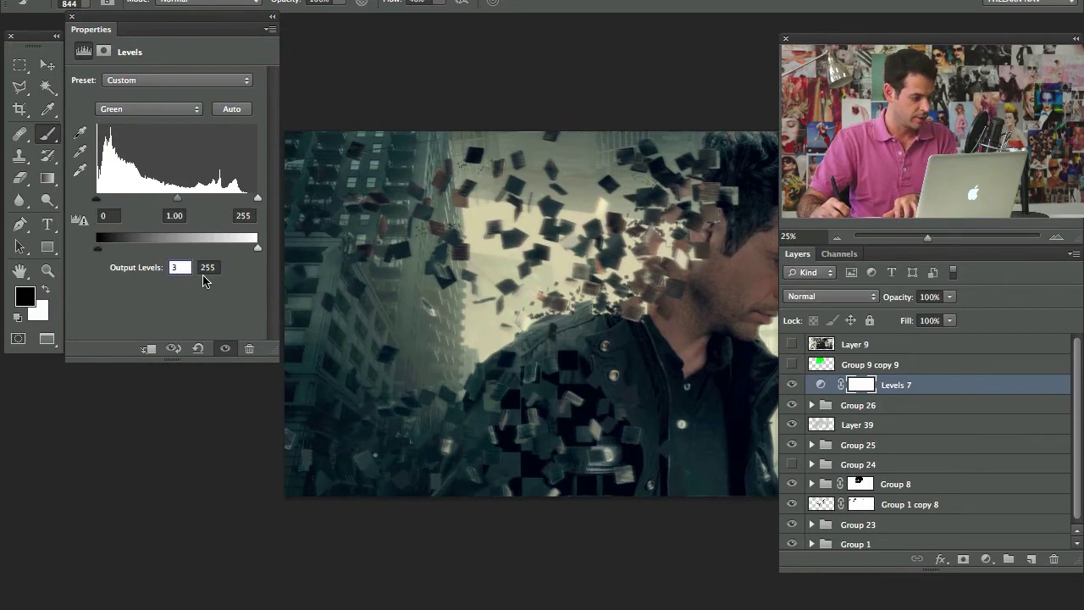
{"action": "left_click", "coordinate": [791, 385]}
{"action": "left_click", "coordinate": [792, 384]}
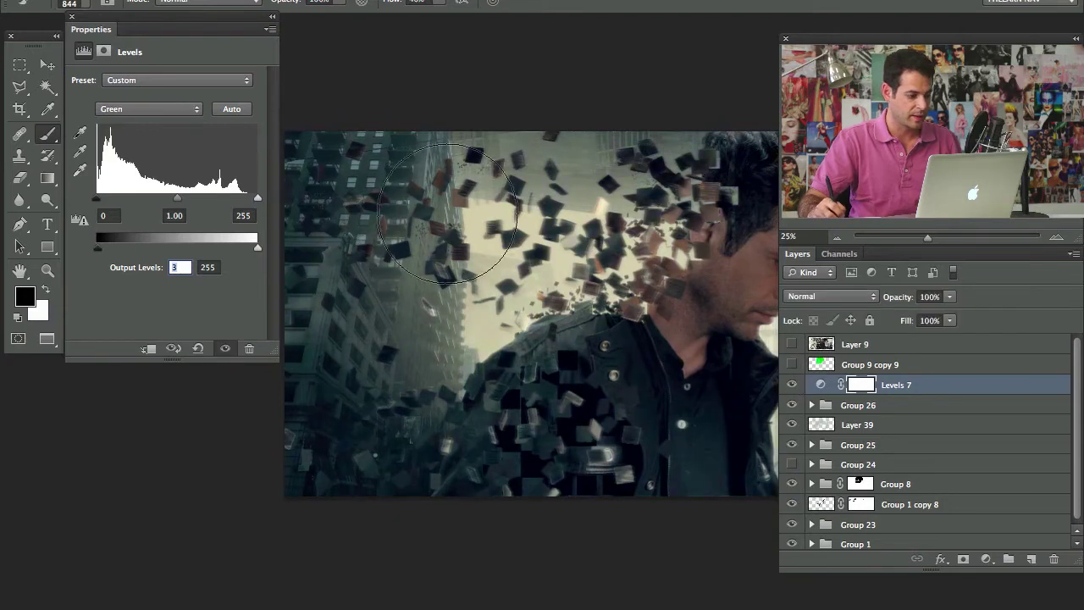
Examine the whole composite with the interface panels hidden, then restore the panels
{"action": "left_click_drag", "start_coordinate": [603, 254], "coordinate": [445, 241]}
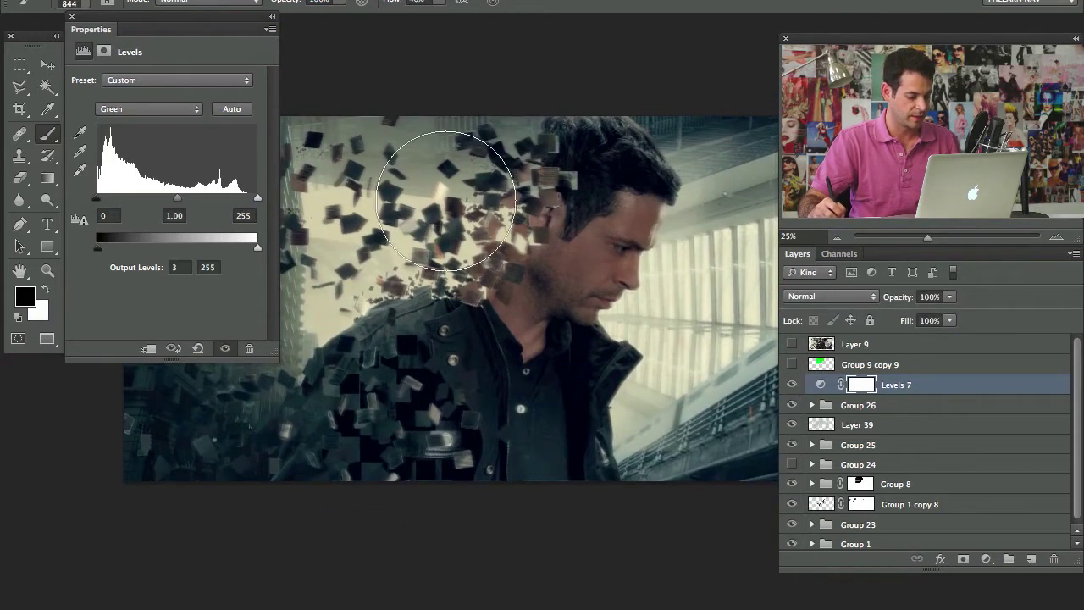
{"action": "key", "text": "Tab"}
{"action": "left_click_drag", "start_coordinate": [646, 323], "coordinate": [591, 307]}
{"action": "key", "text": "super+plus"}
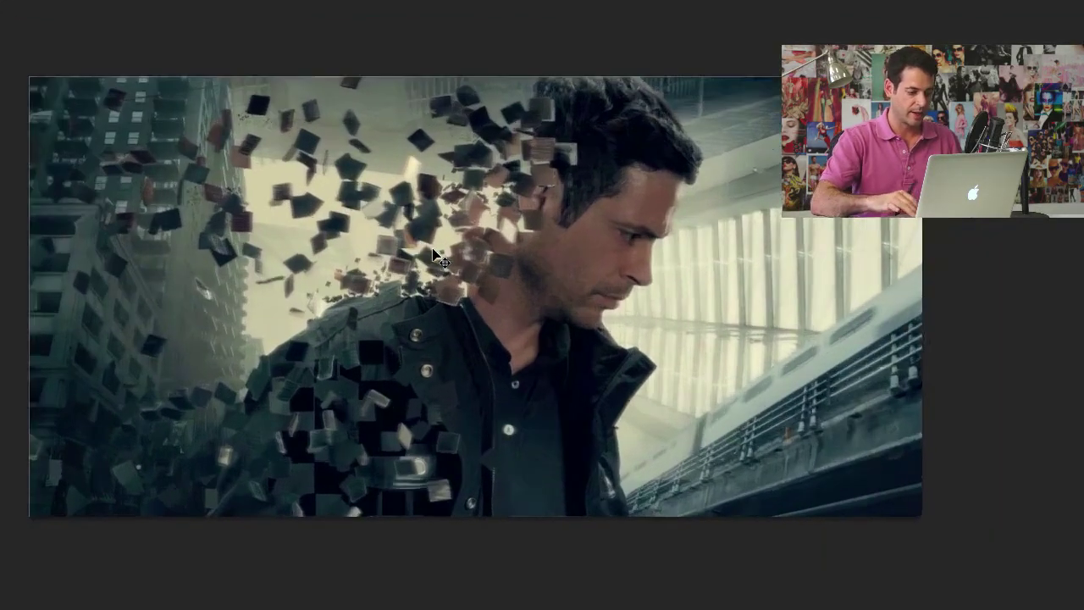
{"action": "mouse_move", "coordinate": [412, 343]}
{"action": "left_mouse_down"}
{"action": "mouse_move", "coordinate": [549, 336]}
{"action": "mouse_move", "coordinate": [480, 356]}
{"action": "mouse_move", "coordinate": [465, 347]}
{"action": "left_mouse_up"}
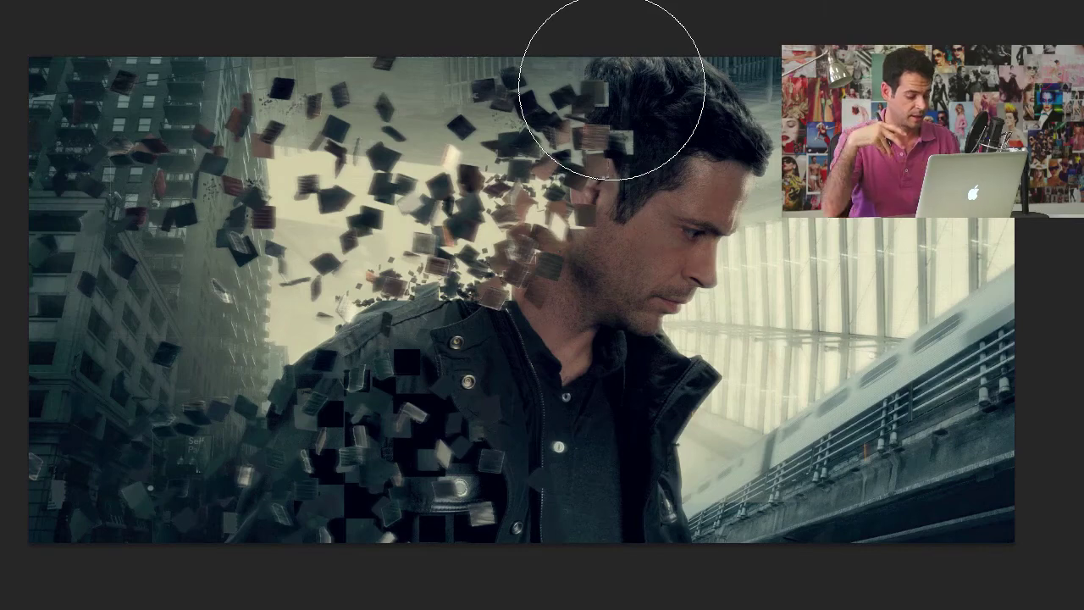
{"action": "key", "text": "Tab"}
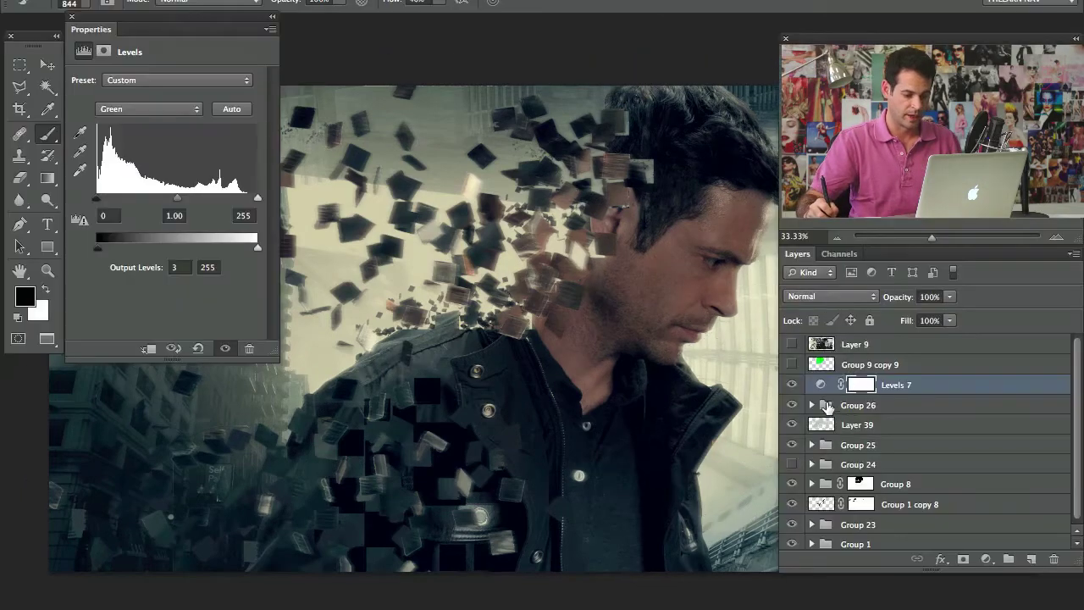
Compare the image with Levels 7 hidden and shown, and reduce the adjustment layer's opacity to 88%
{"action": "left_click", "coordinate": [791, 386]}
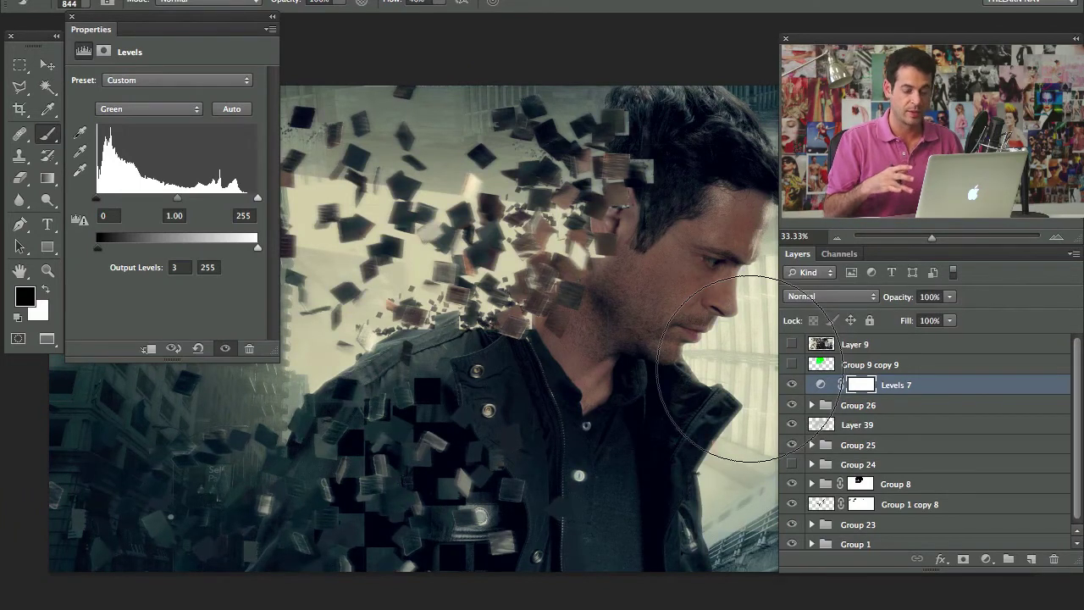
{"action": "left_click", "coordinate": [792, 385]}
{"action": "left_click_drag", "start_coordinate": [899, 305], "coordinate": [889, 304]}
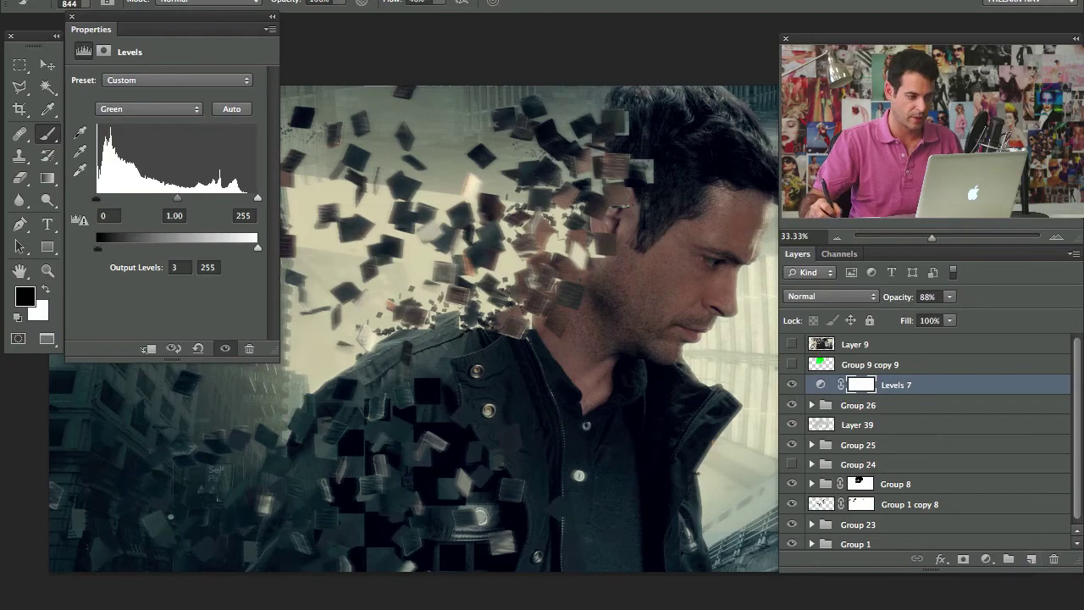
{"action": "left_click", "coordinate": [651, 1]}
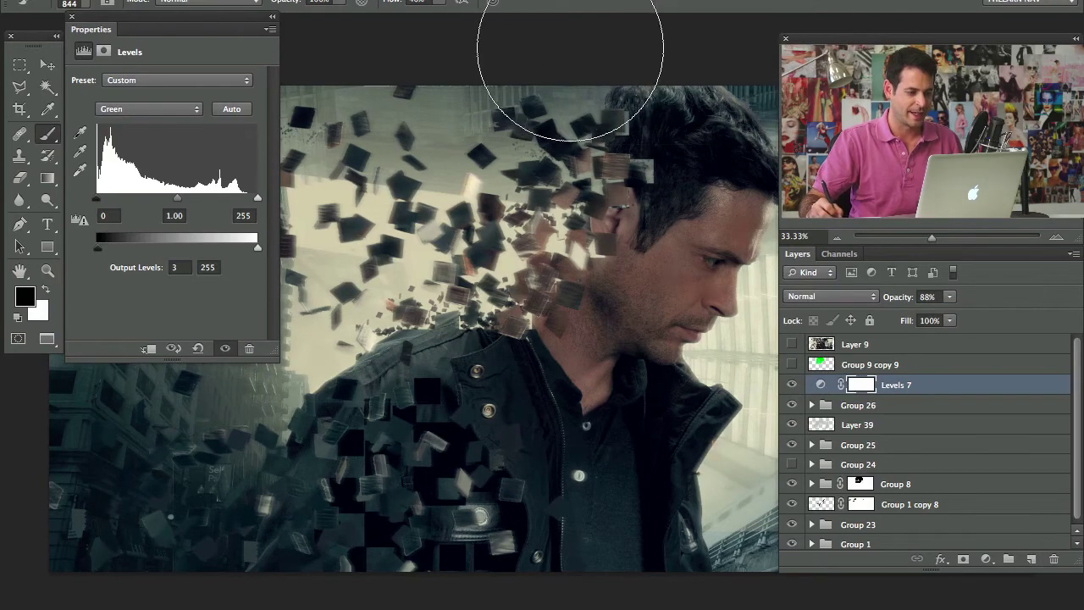
Add a text layer above Group 26 over the man's jacket, reading "total recall" on two lines
{"action": "mouse_move", "coordinate": [442, 409]}
{"action": "left_mouse_down"}
{"action": "mouse_move", "coordinate": [590, 364]}
{"action": "mouse_move", "coordinate": [411, 411]}
{"action": "mouse_move", "coordinate": [579, 391]}
{"action": "mouse_move", "coordinate": [312, 437]}
{"action": "mouse_move", "coordinate": [436, 421]}
{"action": "left_mouse_up"}
{"action": "left_click_drag", "start_coordinate": [459, 380], "coordinate": [522, 368]}
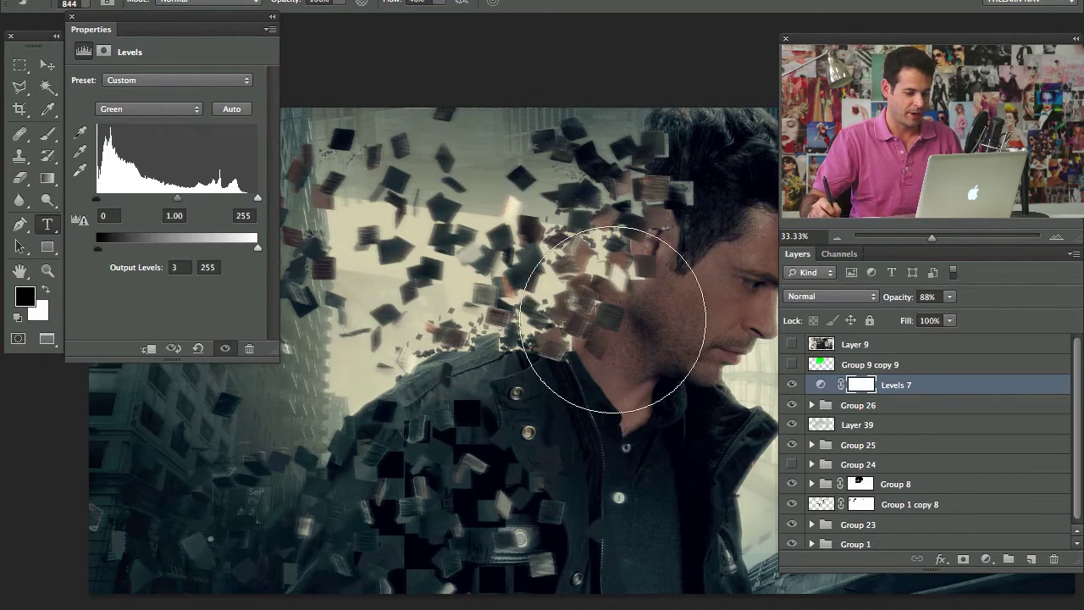
{"action": "left_click", "coordinate": [878, 410]}
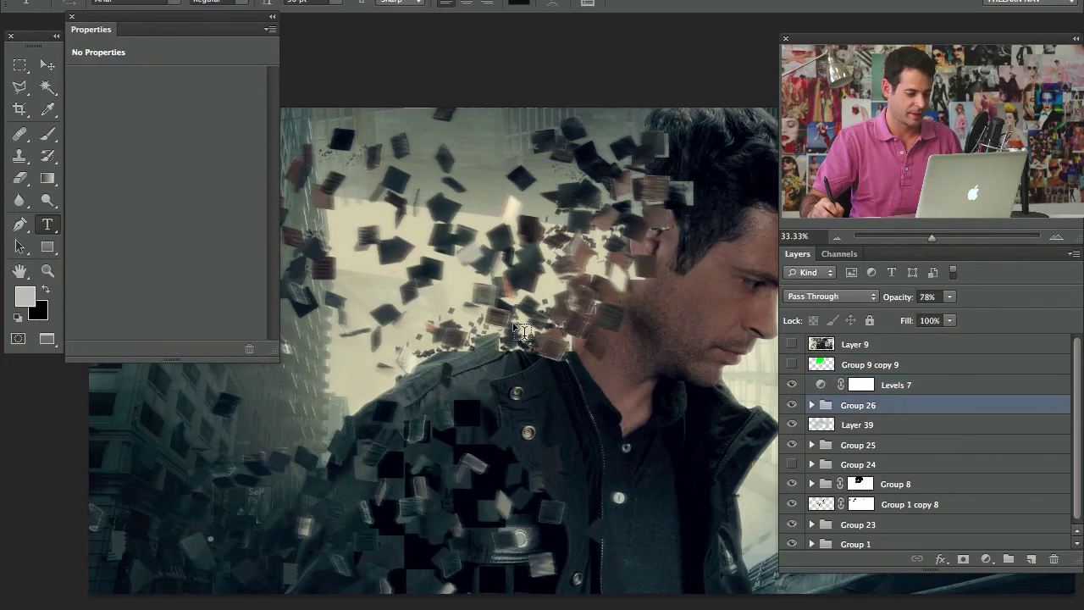
{"action": "left_click", "coordinate": [500, 445]}
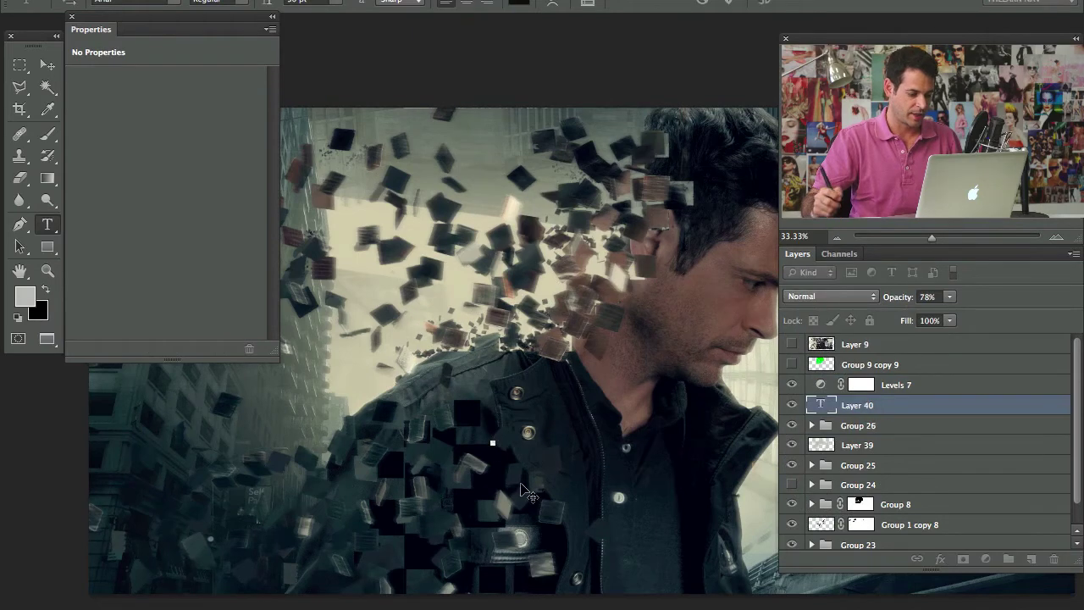
{"action": "type", "text": "T"}
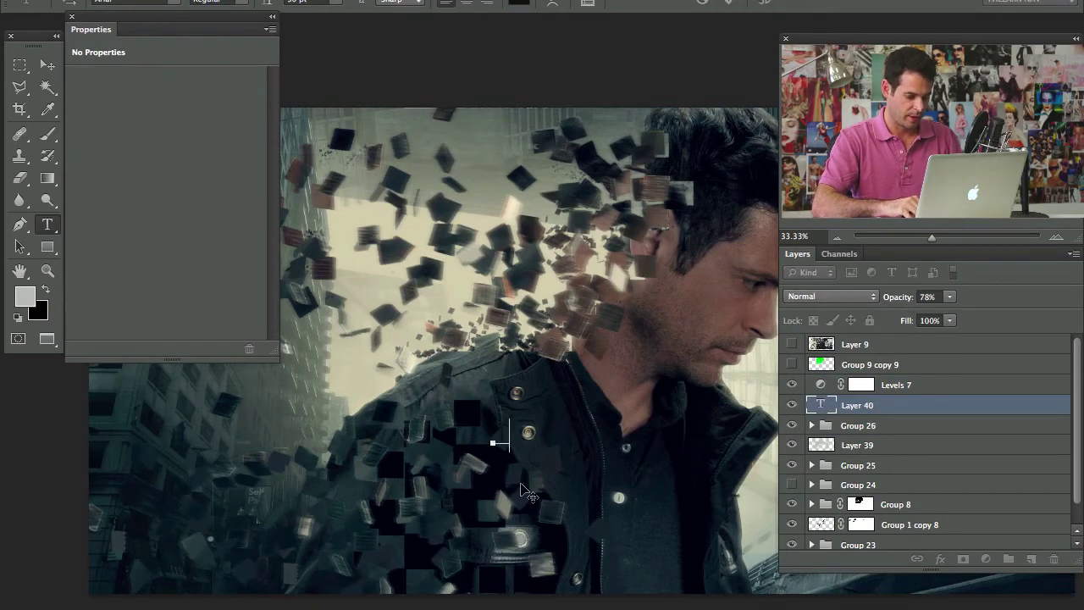
{"action": "key", "text": "BackSpace"}
{"action": "type", "text": "M"}
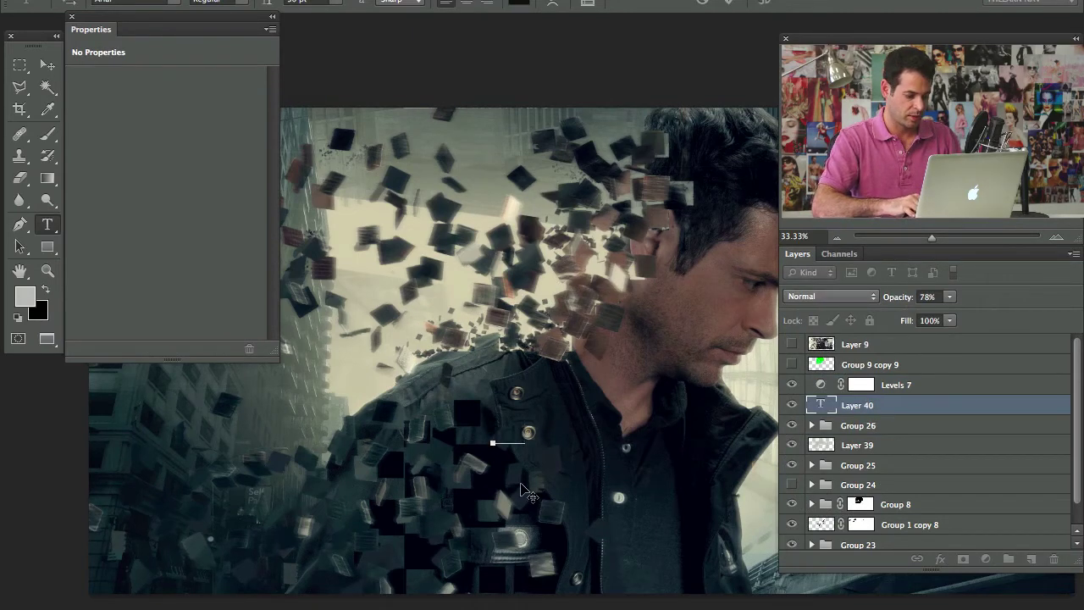
{"action": "type", "text": "lf"}
{"action": "key", "text": "Return"}
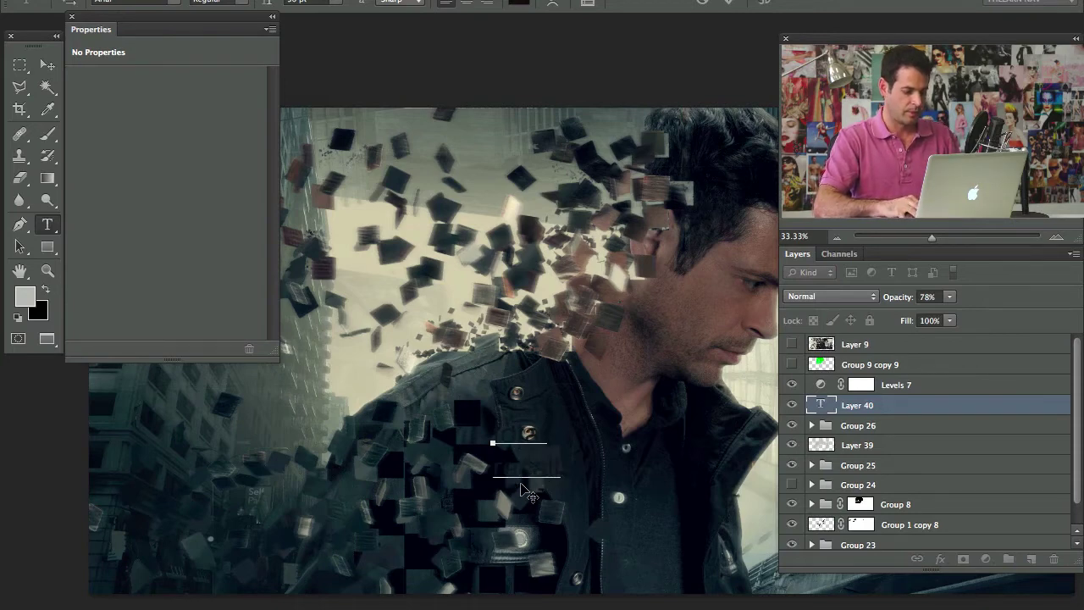
{"action": "key", "text": "super"}
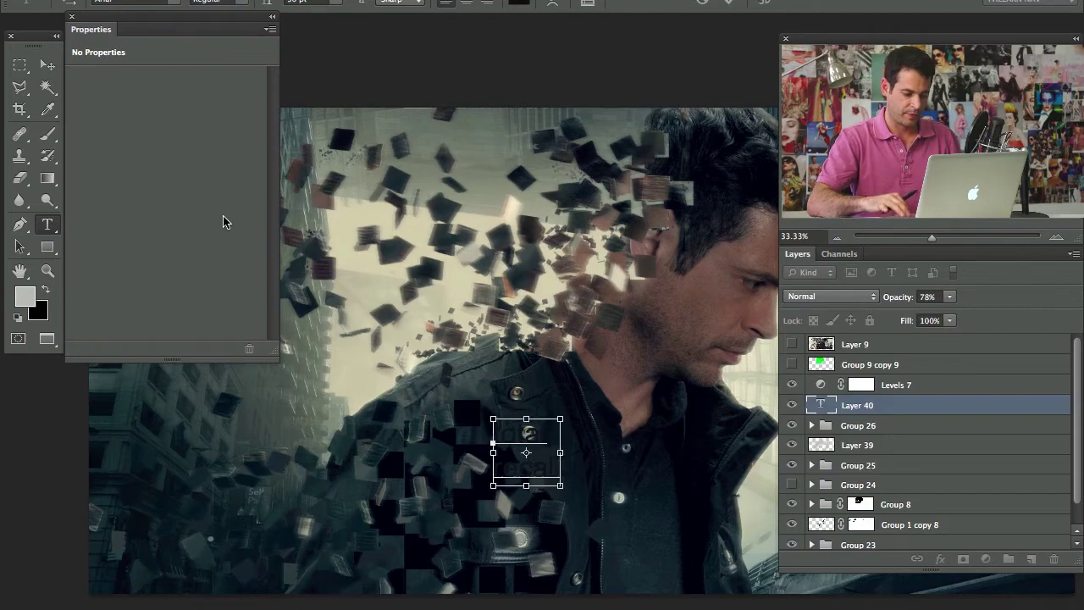
Show the Character and Paragraph panels near the tools and close the Properties panel
{"action": "left_click", "coordinate": [539, 7]}
{"action": "left_click", "coordinate": [542, 174]}
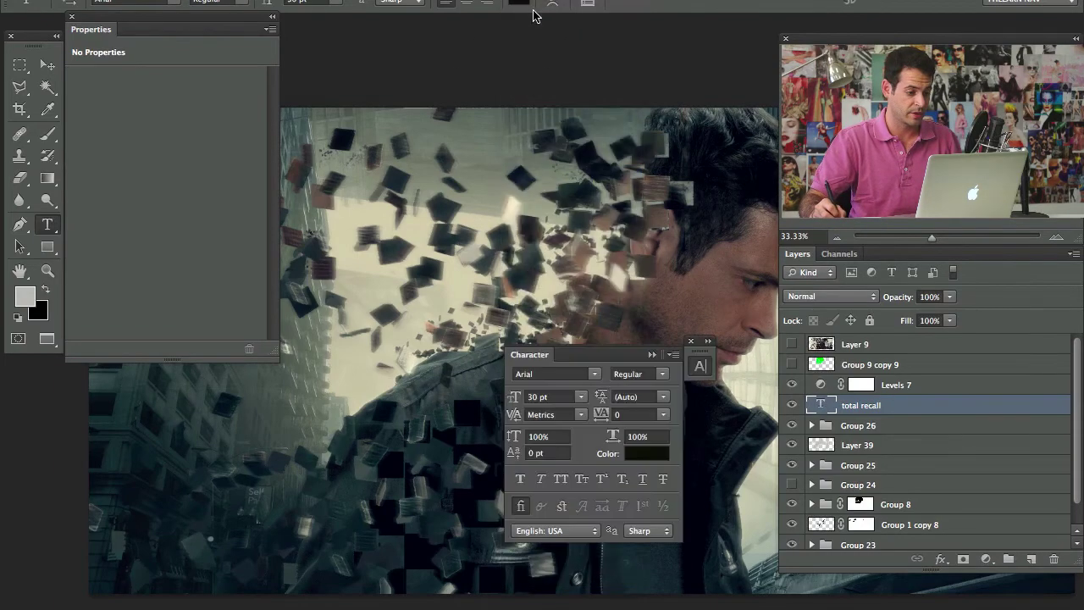
{"action": "left_click_drag", "start_coordinate": [545, 358], "coordinate": [141, 32]}
{"action": "left_click", "coordinate": [71, 16]}
{"action": "left_click", "coordinate": [517, 0]}
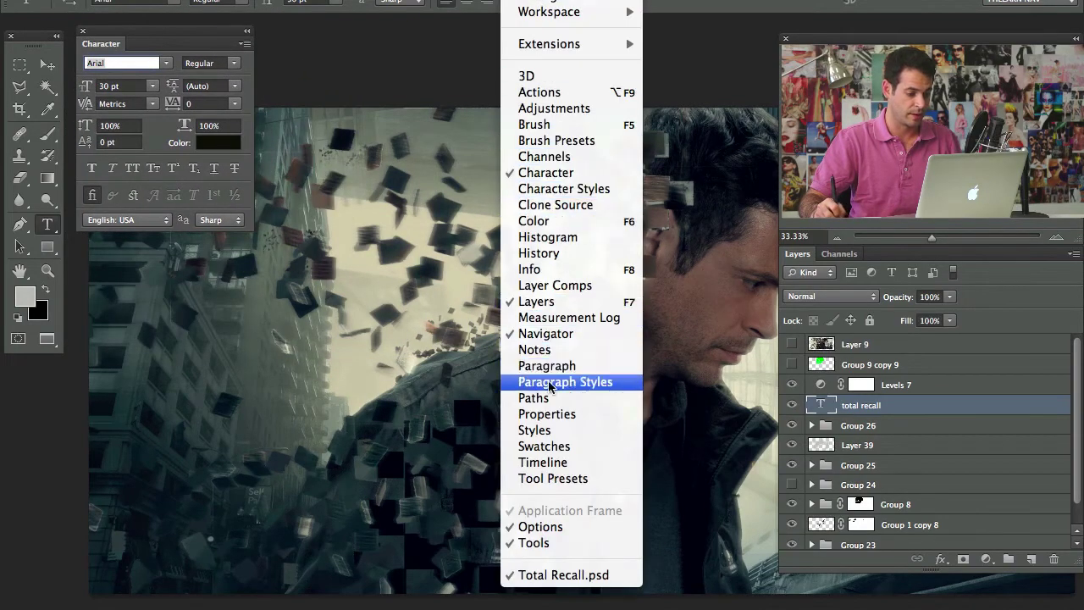
{"action": "left_click", "coordinate": [542, 358]}
{"action": "left_click_drag", "start_coordinate": [555, 431], "coordinate": [312, 35]}
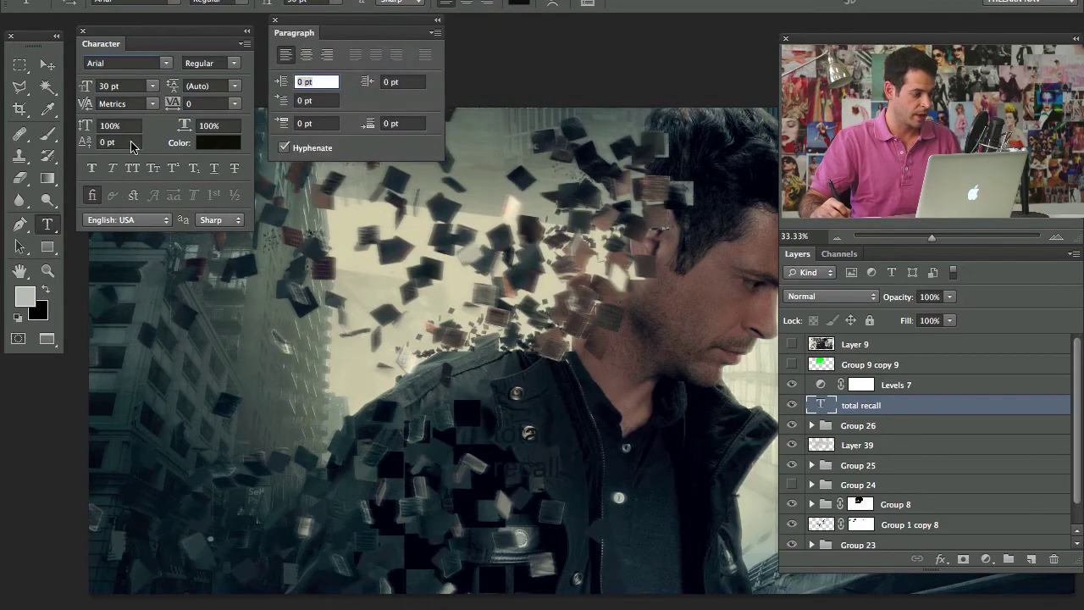
Change the title text's color to white (ffffff)
{"action": "left_click", "coordinate": [219, 146]}
{"action": "left_click_drag", "start_coordinate": [464, 202], "coordinate": [355, 58]}
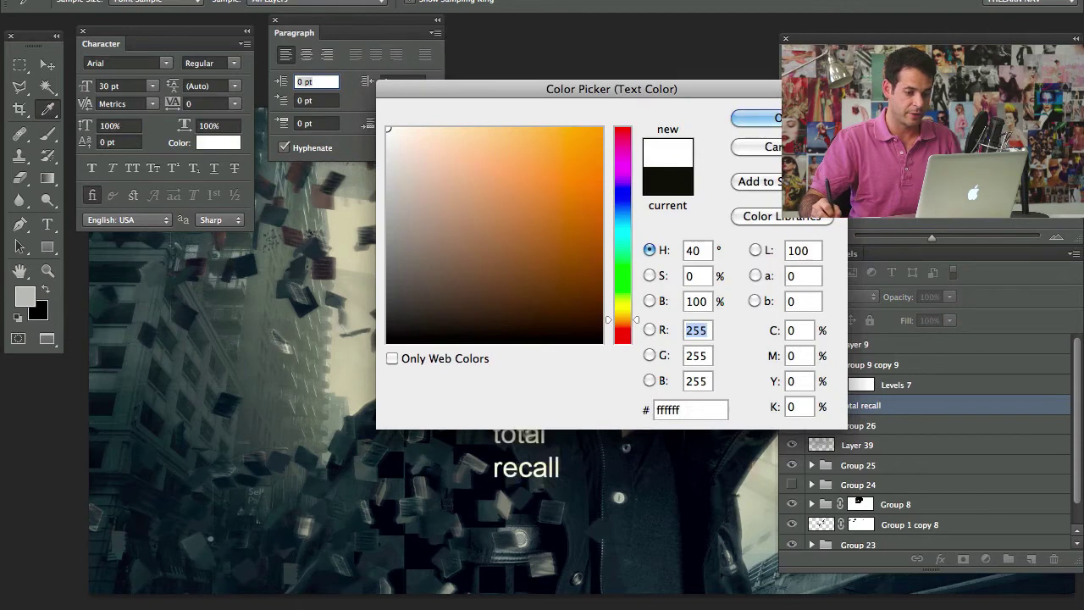
{"action": "key", "text": "Return"}
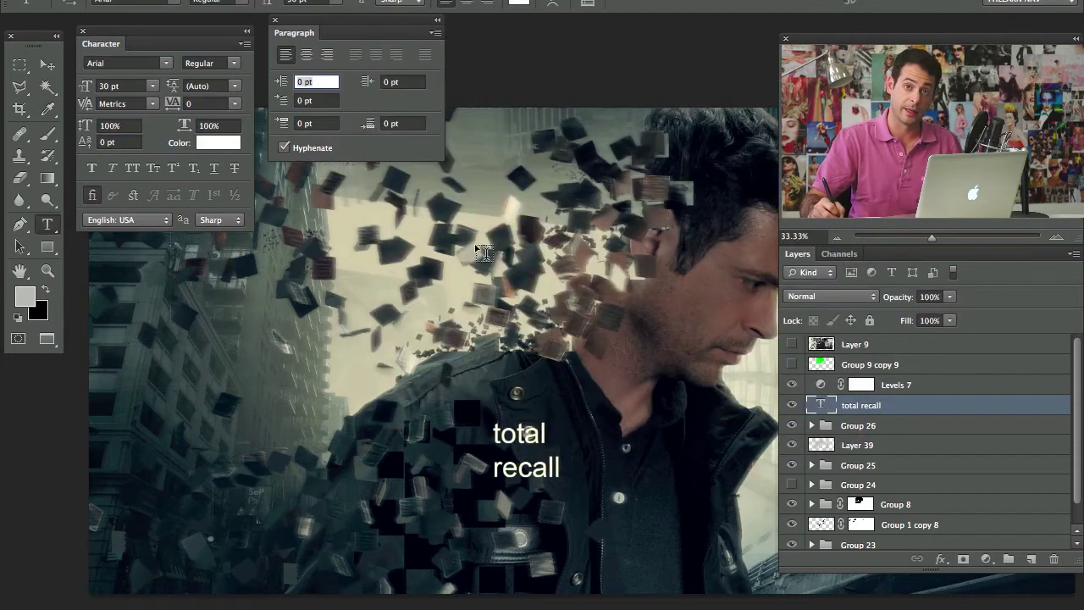
Compare left and centre alignment for the title, keep it centred, and close the paragraph settings
{"action": "left_click", "coordinate": [306, 56]}
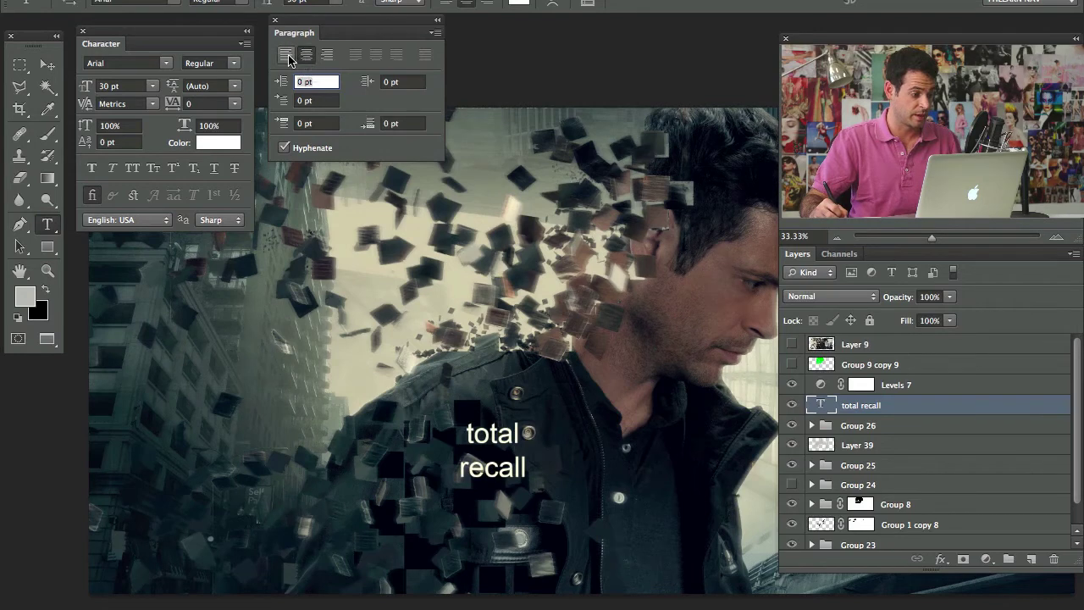
{"action": "left_click", "coordinate": [285, 55]}
{"action": "left_click", "coordinate": [307, 54]}
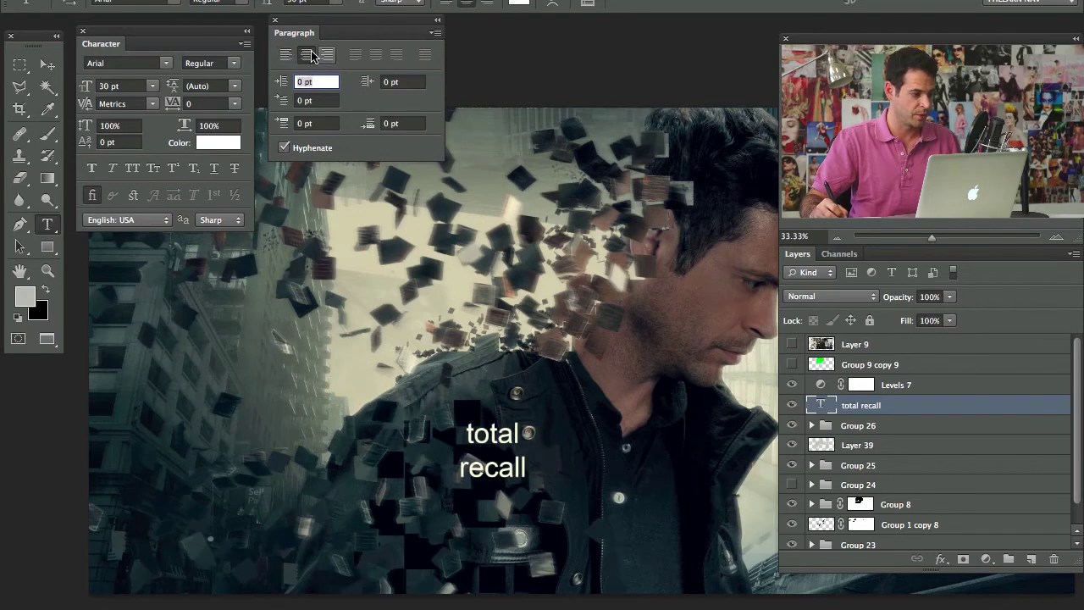
{"action": "left_click", "coordinate": [275, 21]}
Set the title in all caps with a tracking of 900
{"action": "left_click", "coordinate": [135, 174]}
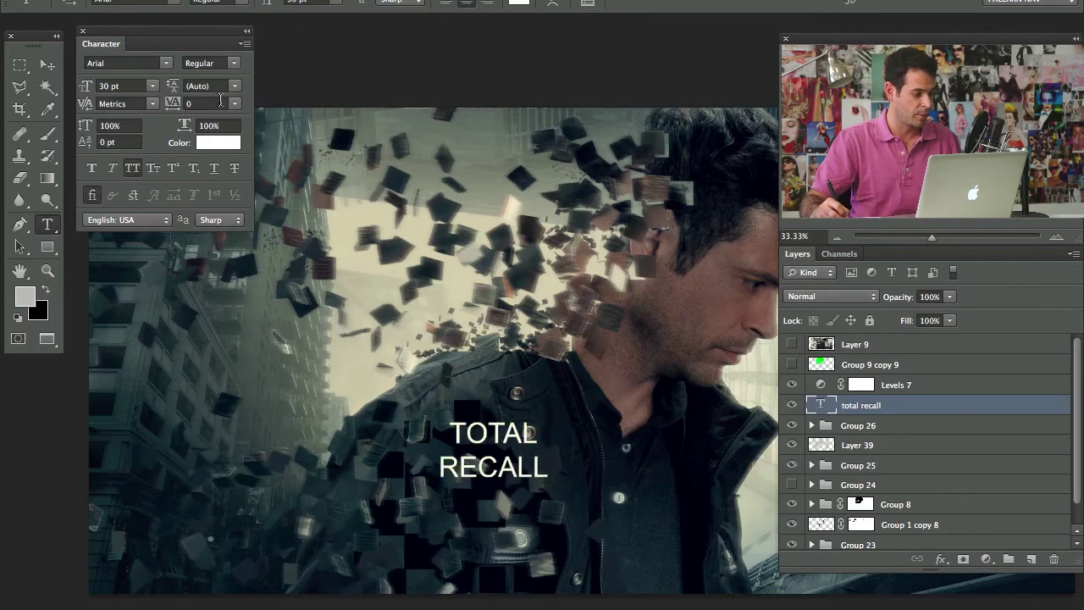
{"action": "mouse_move", "coordinate": [174, 104]}
{"action": "left_mouse_down"}
{"action": "mouse_move", "coordinate": [203, 108]}
{"action": "mouse_move", "coordinate": [170, 106]}
{"action": "left_mouse_up"}
{"action": "left_click", "coordinate": [203, 103]}
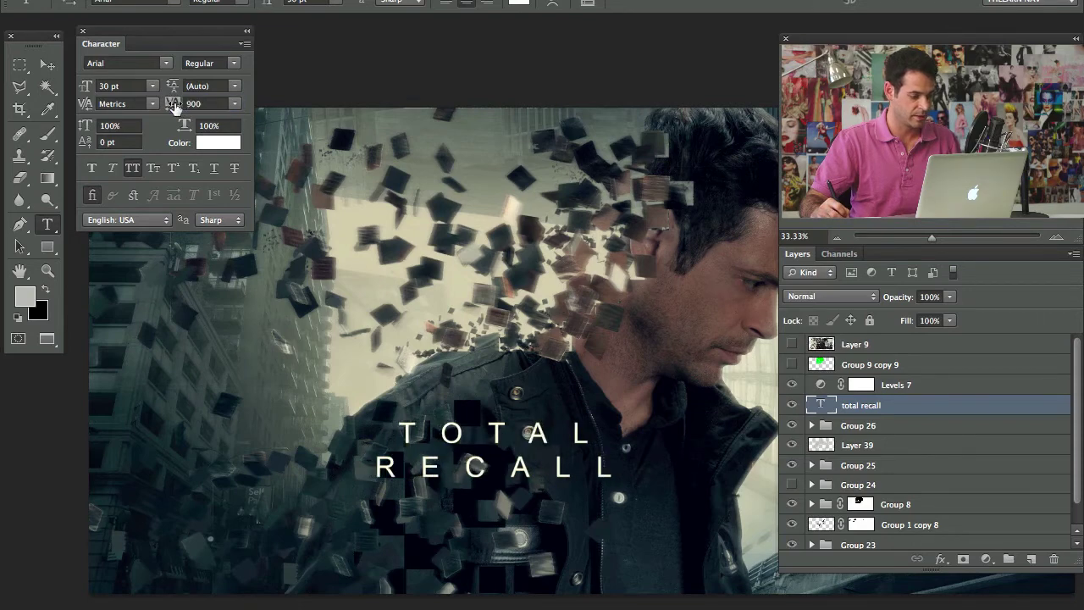
Set the title's font size to 38 pt and move it down over the lower part of the jacket
{"action": "mouse_move", "coordinate": [88, 86]}
{"action": "left_mouse_down"}
{"action": "mouse_move", "coordinate": [100, 86]}
{"action": "mouse_move", "coordinate": [86, 90]}
{"action": "left_mouse_up"}
{"action": "key", "text": "v"}
{"action": "left_click_drag", "start_coordinate": [537, 342], "coordinate": [590, 432]}
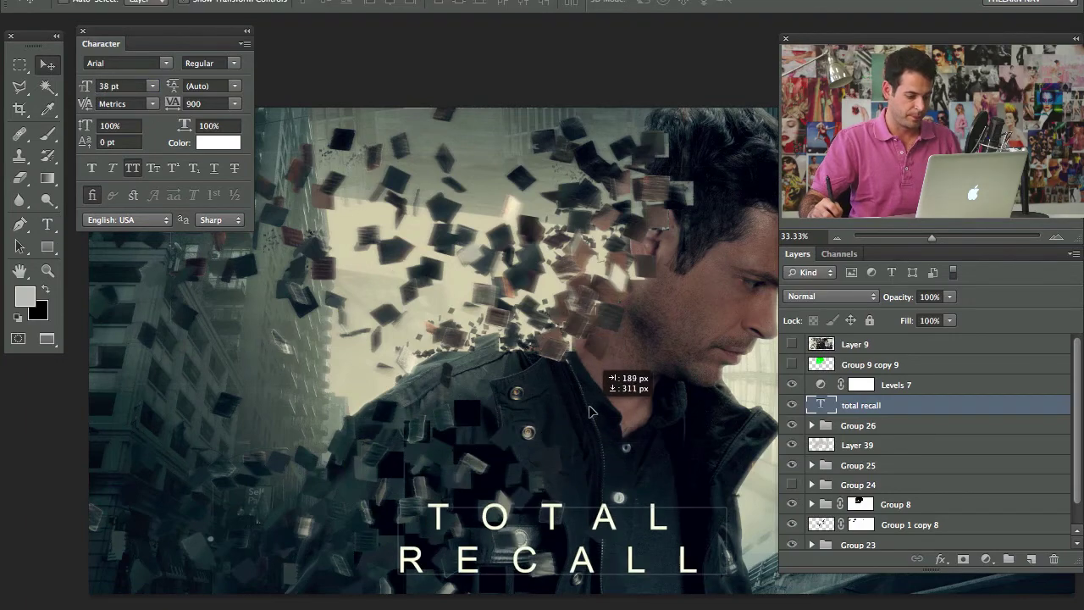
Change the title's font to Calibri and move the text slightly up
{"action": "left_click", "coordinate": [166, 63]}
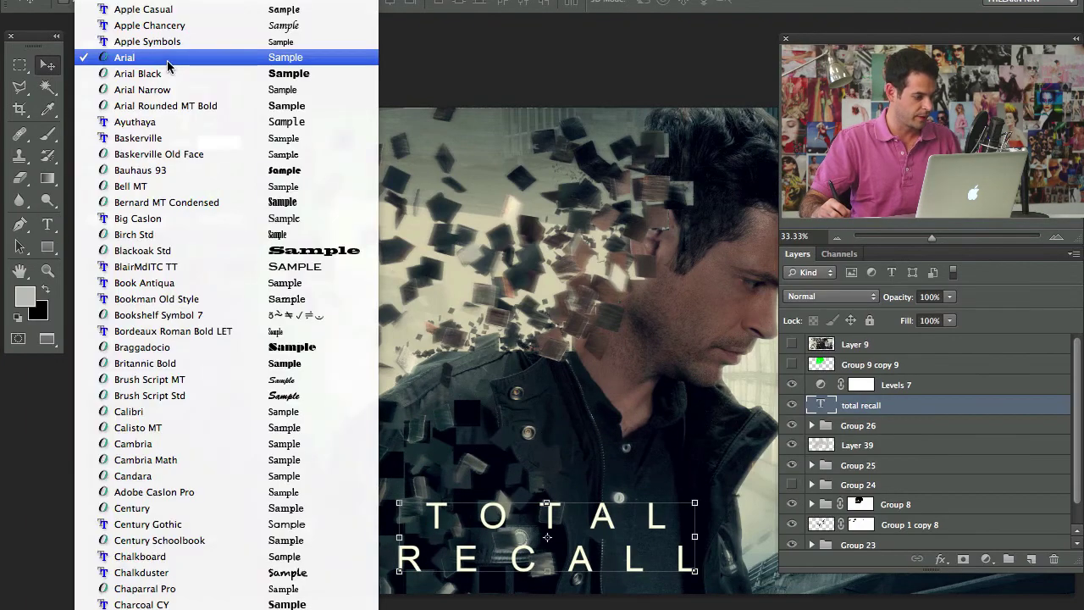
{"action": "key", "text": "Escape"}
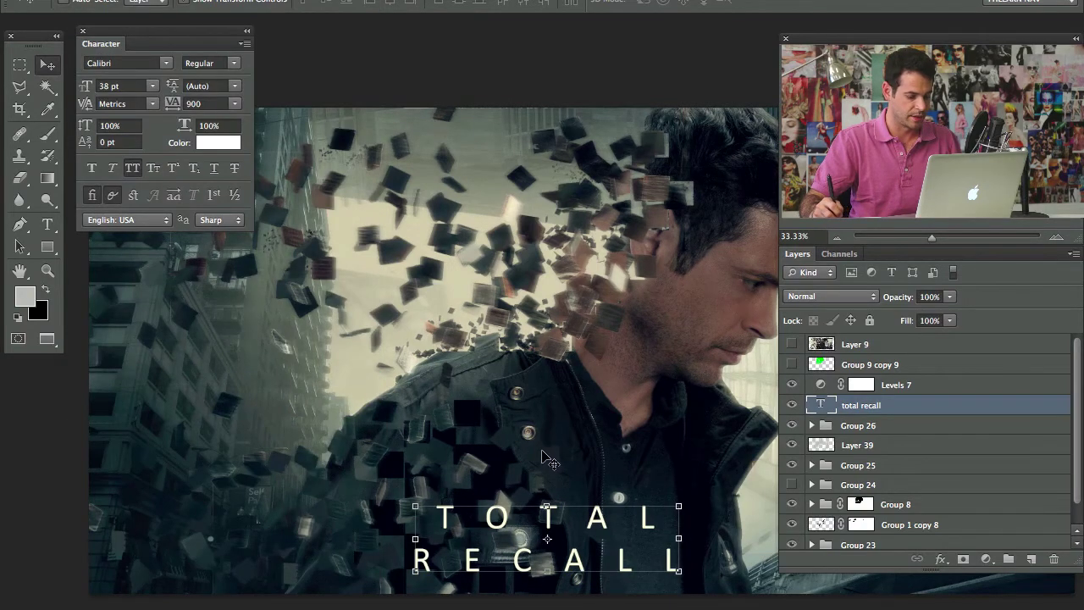
{"action": "left_click_drag", "start_coordinate": [551, 458], "coordinate": [550, 440]}
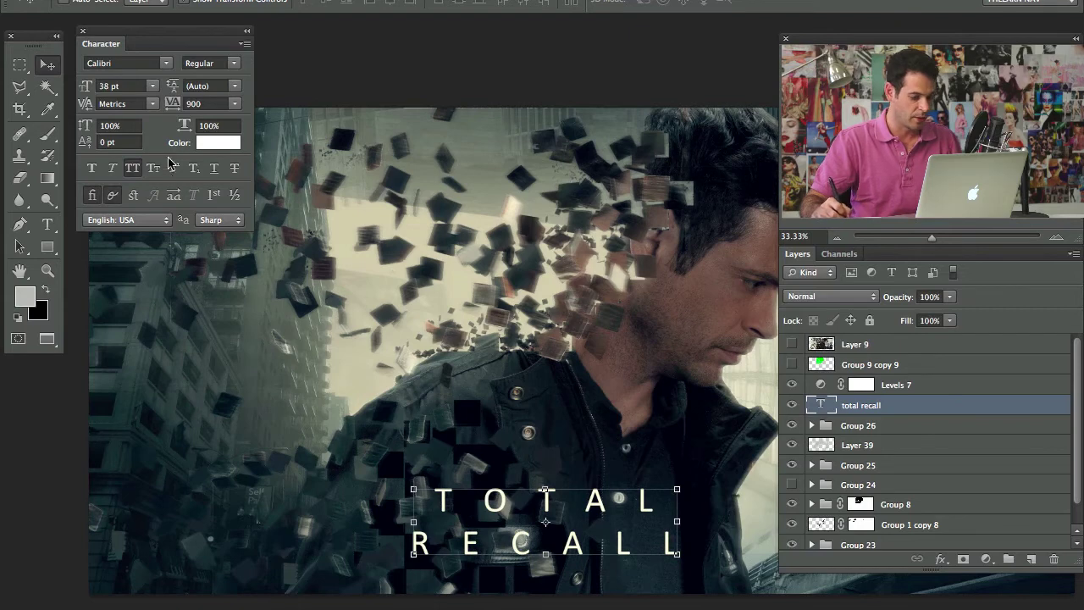
Set the title's vertical scale to 126% and its leading to 71 pt
{"action": "mouse_move", "coordinate": [85, 125]}
{"action": "left_mouse_down"}
{"action": "mouse_move", "coordinate": [113, 129]}
{"action": "mouse_move", "coordinate": [84, 133]}
{"action": "left_mouse_up"}
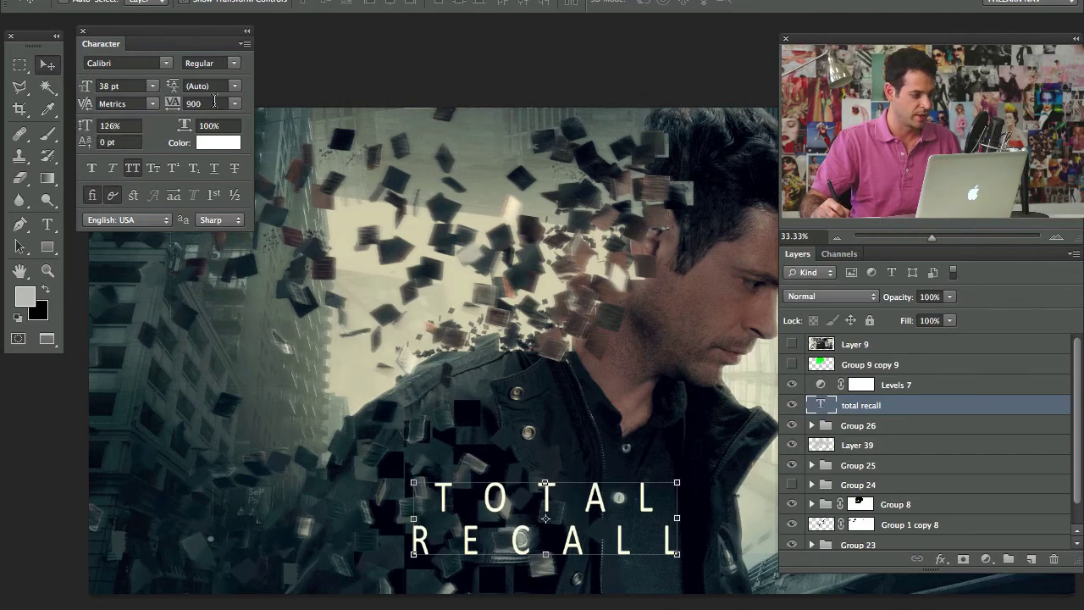
{"action": "left_click", "coordinate": [235, 88]}
{"action": "left_click", "coordinate": [218, 231]}
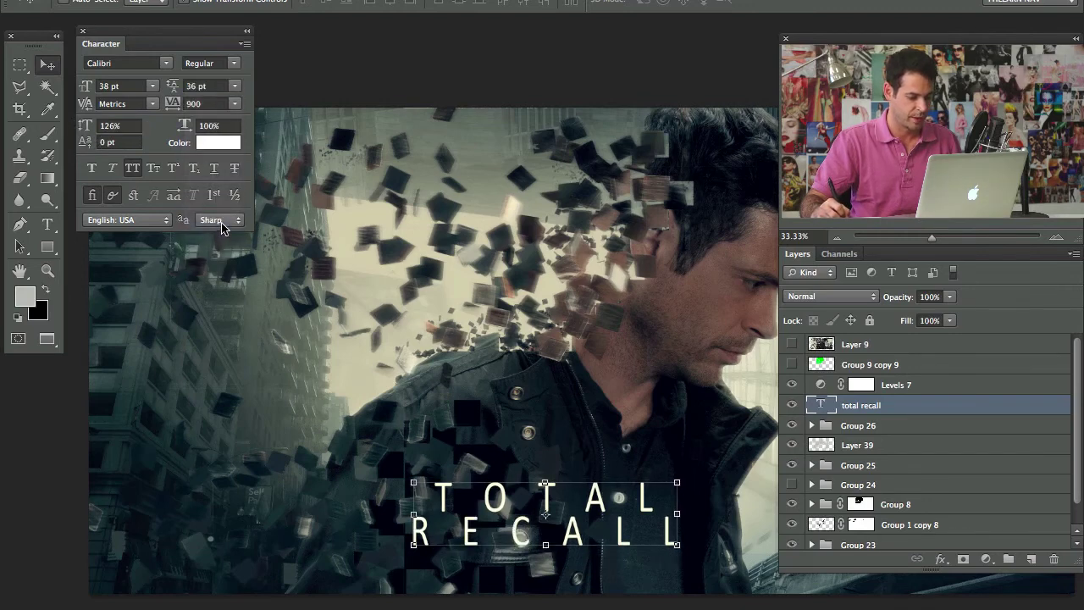
{"action": "left_click_drag", "start_coordinate": [172, 91], "coordinate": [168, 93]}
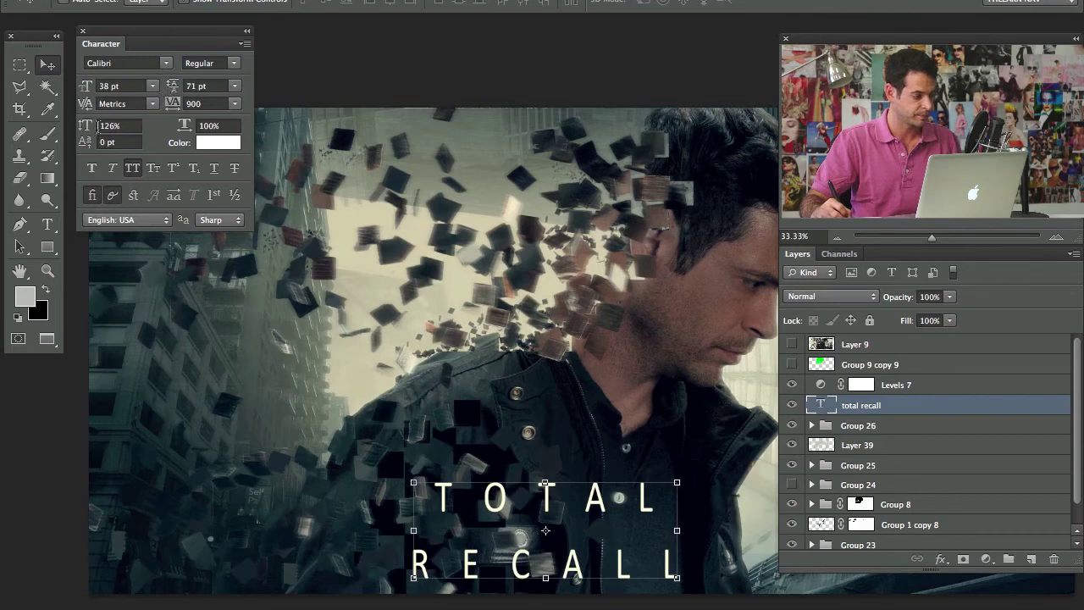
Set the title's vertical scale to 114% and its tracking to 660
{"action": "left_click_drag", "start_coordinate": [90, 127], "coordinate": [86, 130]}
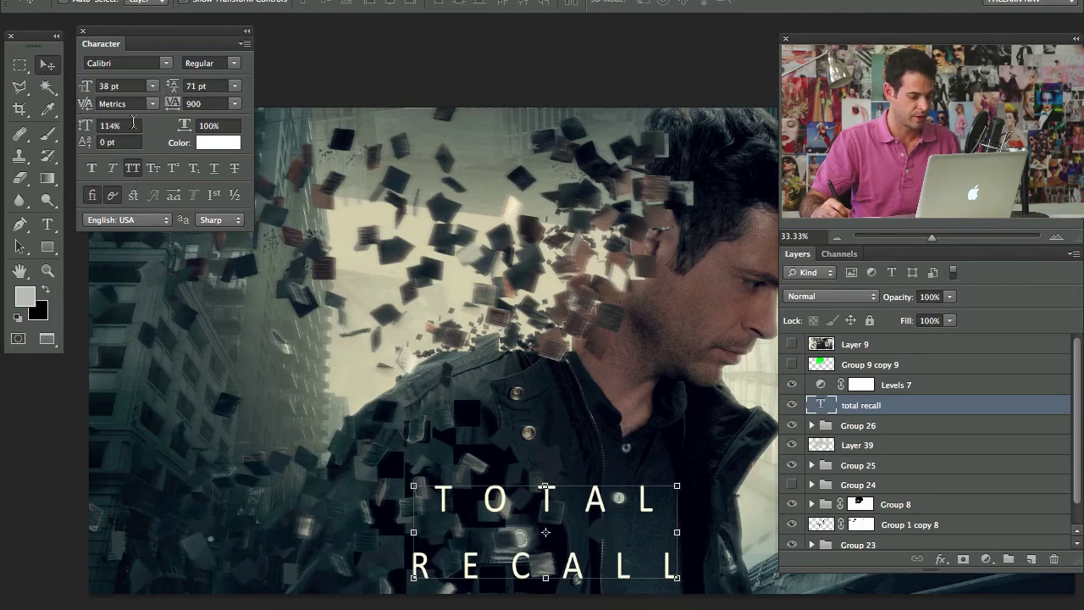
{"action": "left_click_drag", "start_coordinate": [177, 108], "coordinate": [174, 113]}
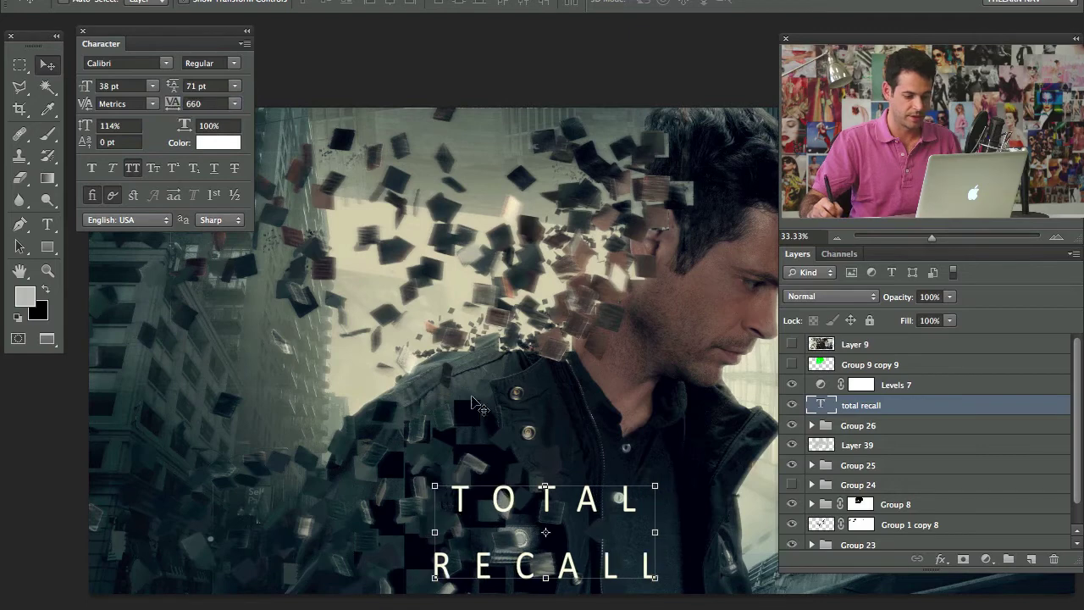
Move the title slightly right and up, and set its font size to 51 pt, leading to 69 pt and tracking to 440
{"action": "left_click_drag", "start_coordinate": [553, 406], "coordinate": [574, 398]}
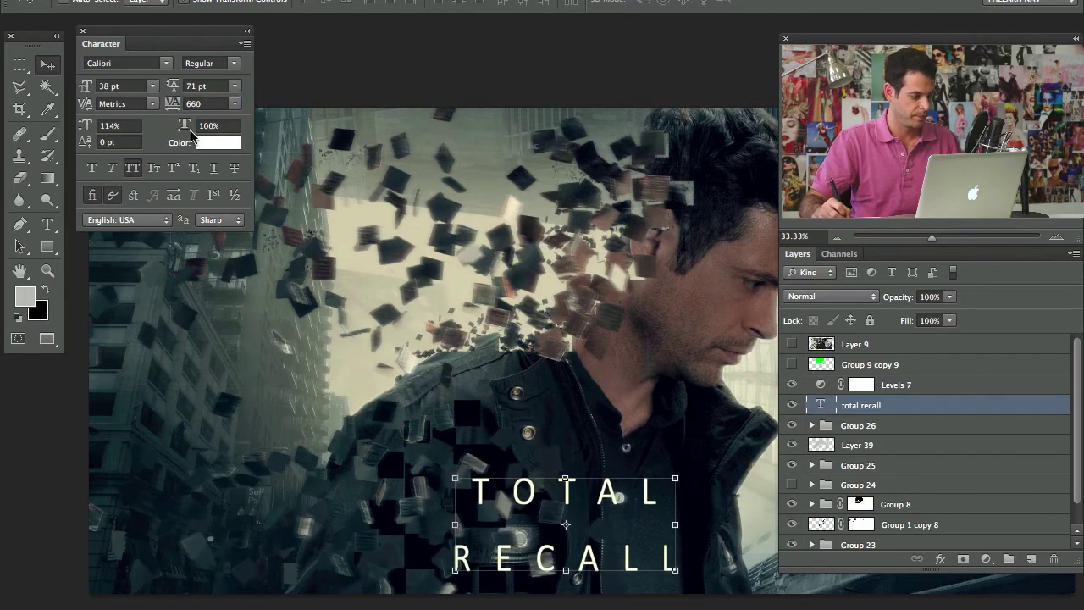
{"action": "left_click_drag", "start_coordinate": [176, 94], "coordinate": [174, 93]}
{"action": "left_click_drag", "start_coordinate": [86, 88], "coordinate": [87, 91]}
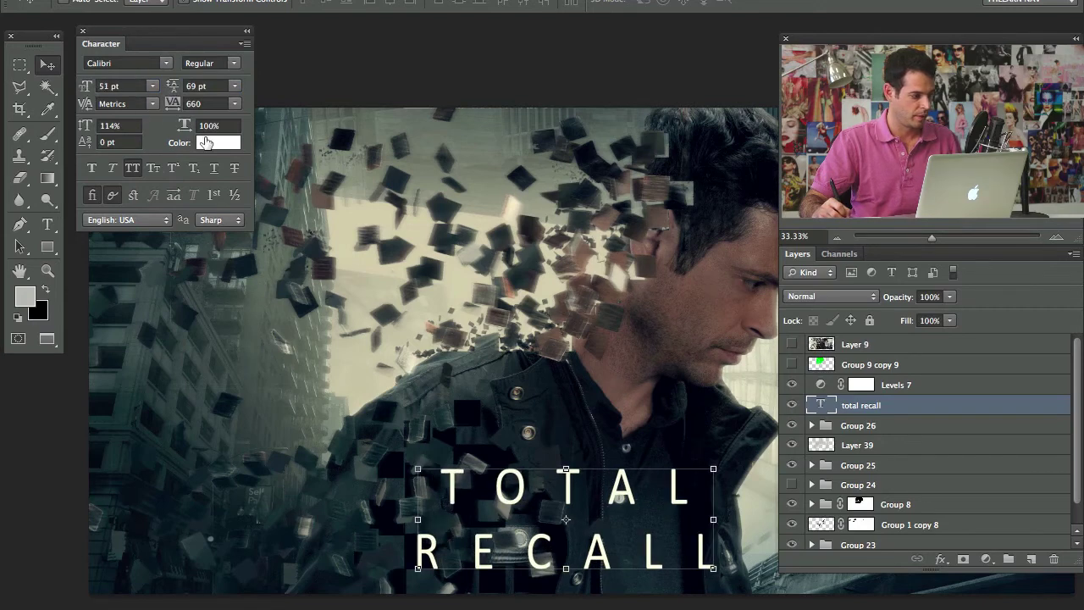
{"action": "left_click_drag", "start_coordinate": [172, 103], "coordinate": [174, 104]}
{"action": "left_click_drag", "start_coordinate": [572, 390], "coordinate": [512, 318]}
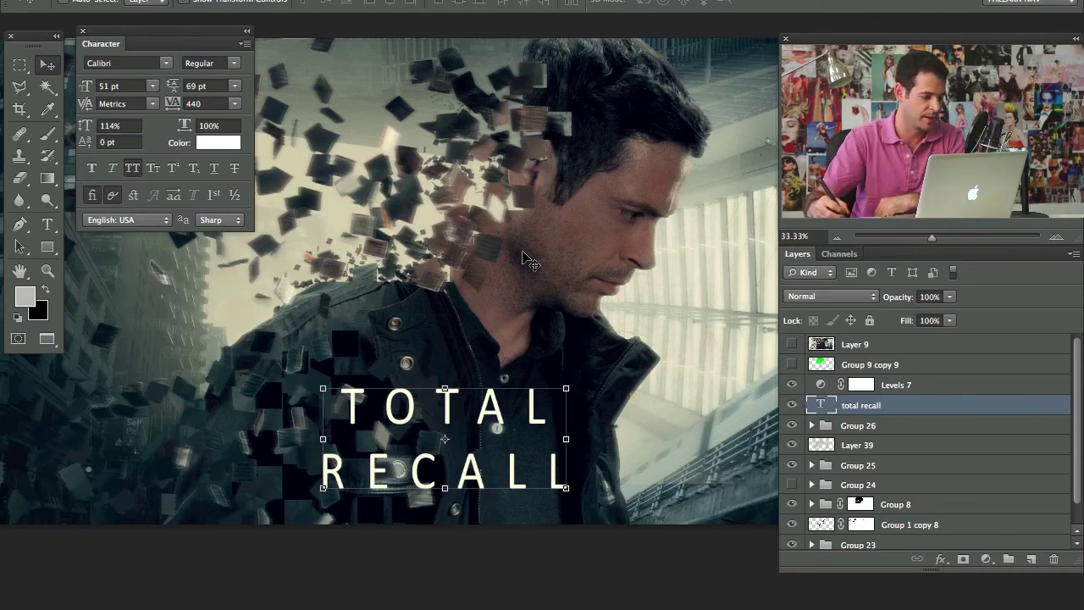
Keep Calibri as the title's font, move the title slightly down, and show the whole composite in full-screen mode
{"action": "left_click", "coordinate": [161, 66]}
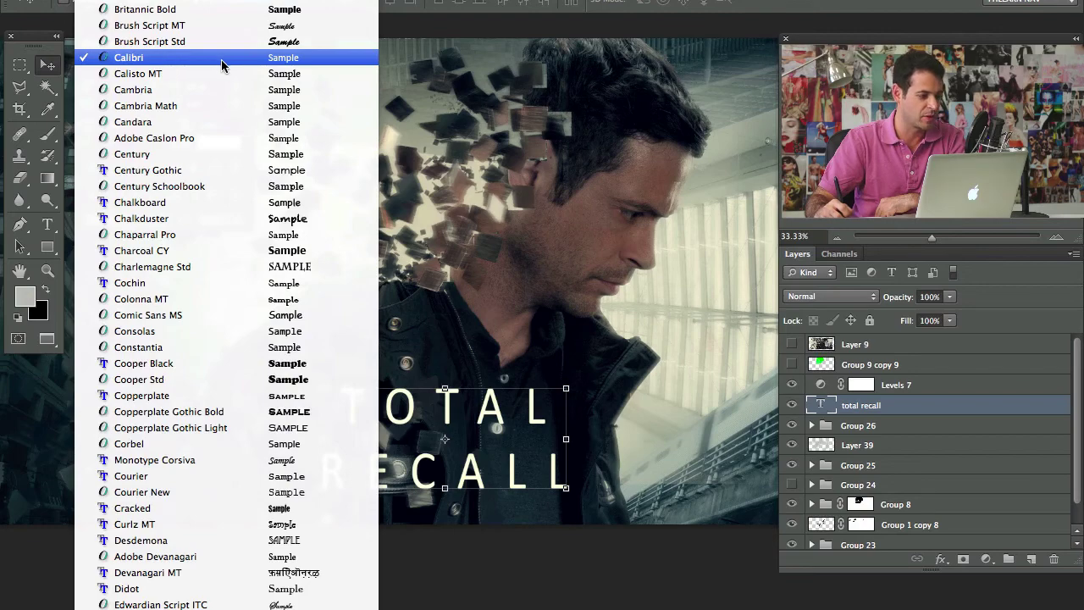
{"action": "left_click", "coordinate": [132, 61]}
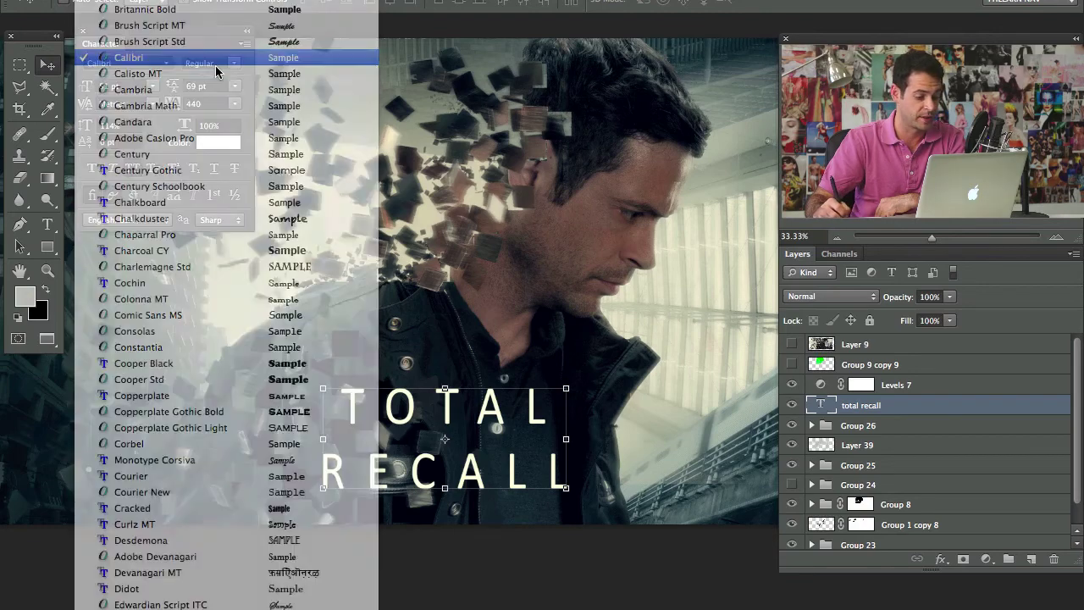
{"action": "left_click_drag", "start_coordinate": [529, 453], "coordinate": [533, 463]}
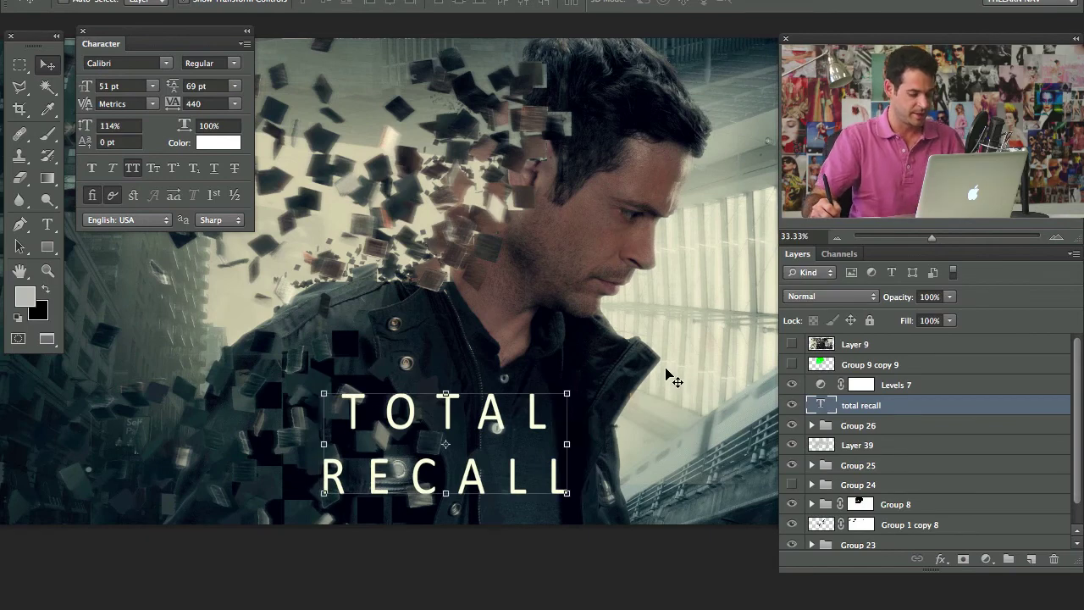
{"action": "key", "text": "f"}
{"action": "left_click_drag", "start_coordinate": [683, 336], "coordinate": [677, 326]}
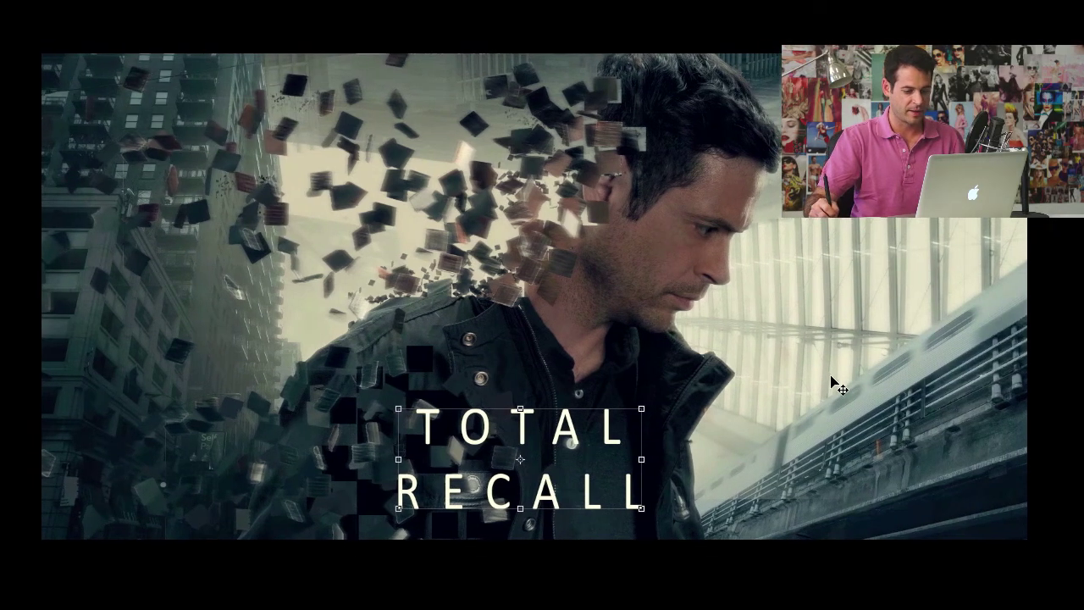